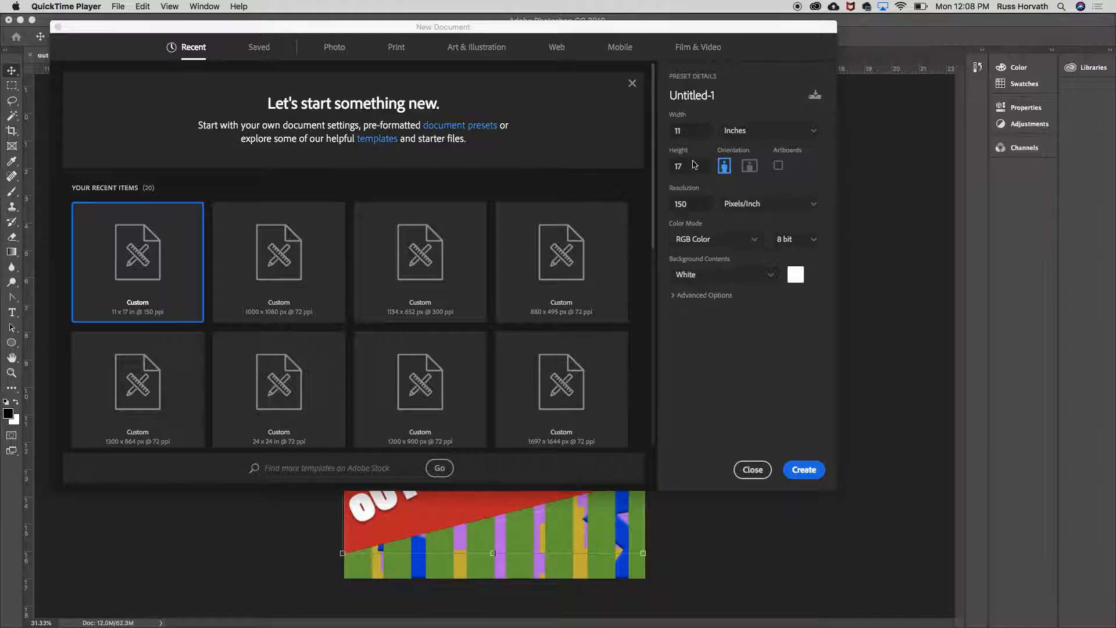
- Create a new portrait document 11 by 17 inches at 150 pixels/inch, in 8-bit RGB Color with white background contents
left_click(733, 131)
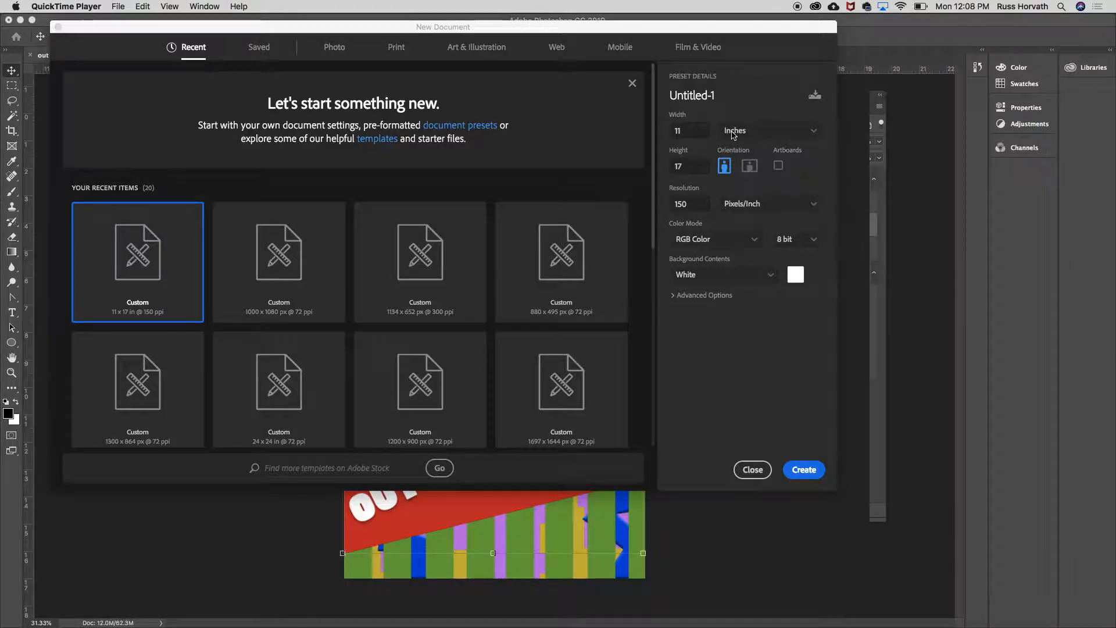
left_click(733, 133)
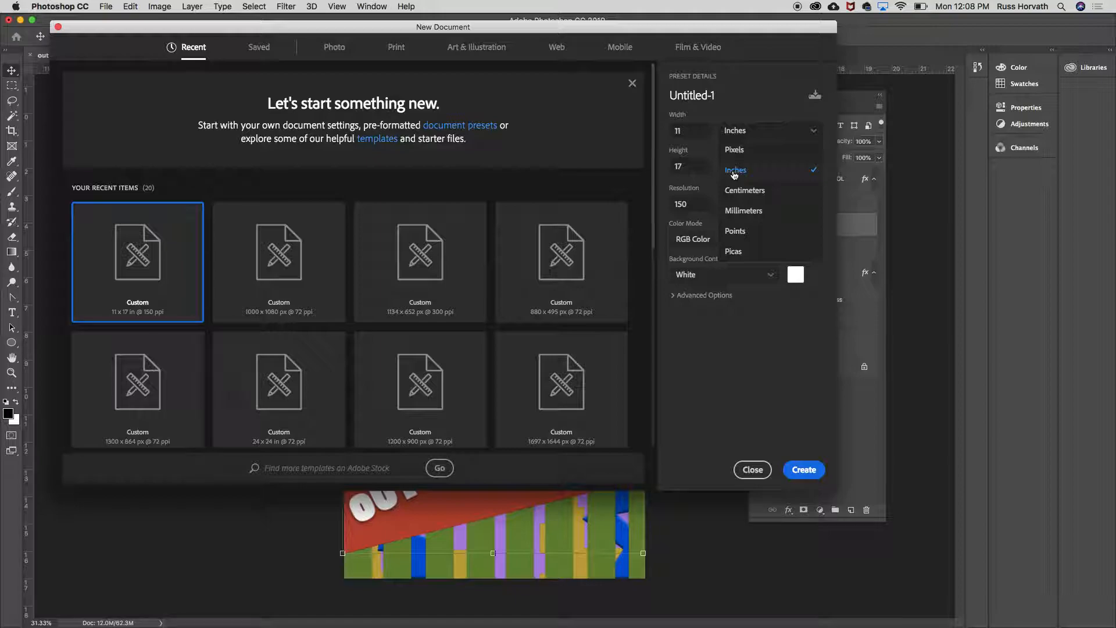
left_click(737, 131)
left_click(697, 132)
double_click(691, 166)
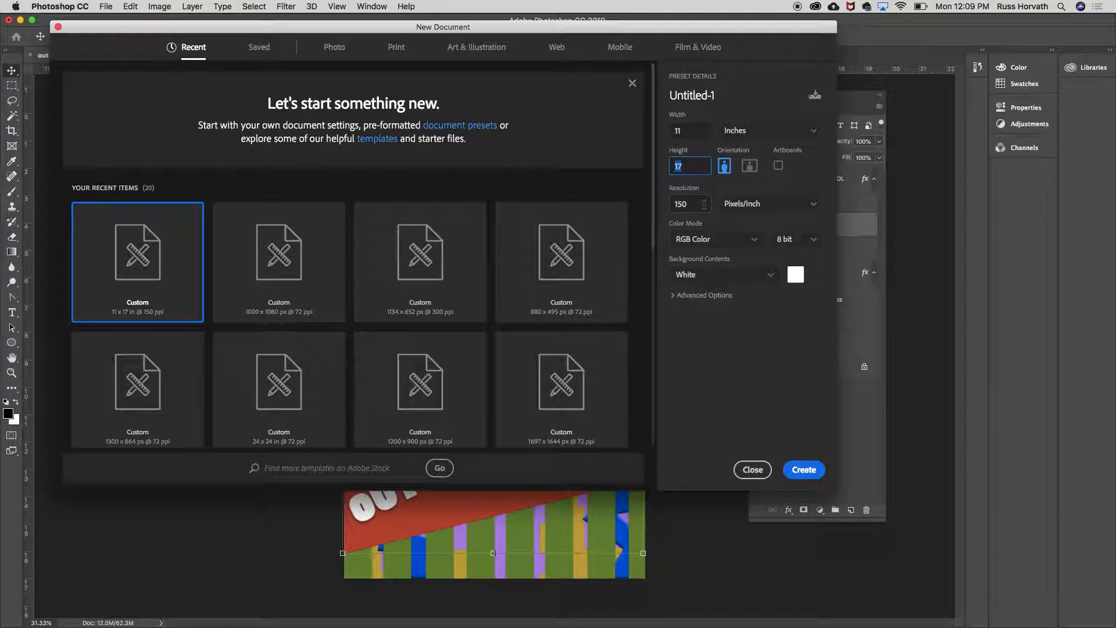
left_click(772, 277)
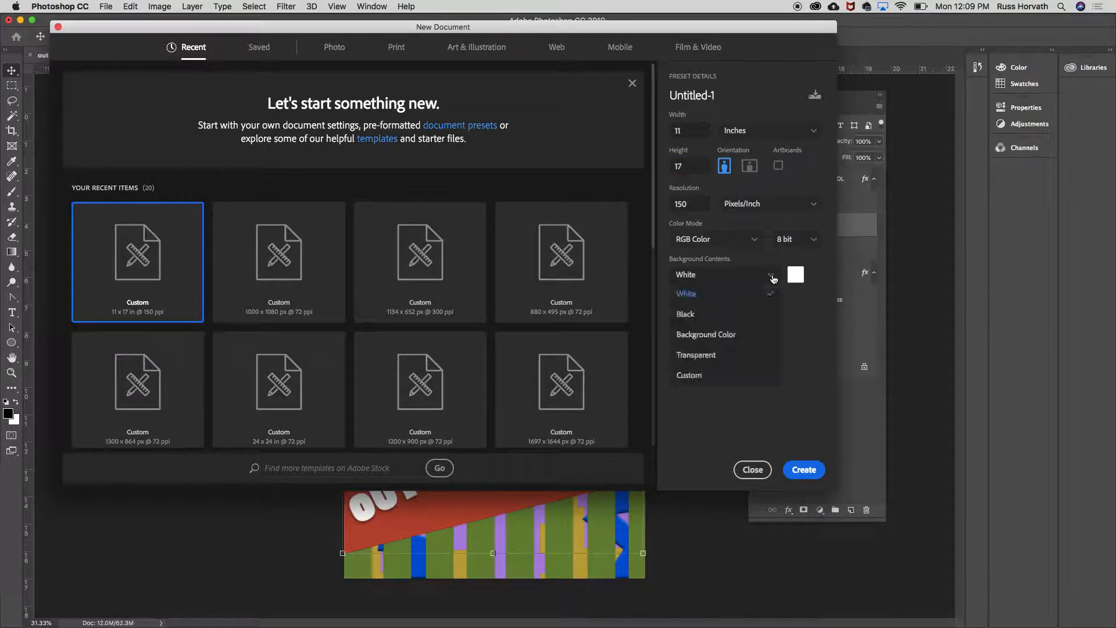
left_click(739, 298)
left_click(801, 471)
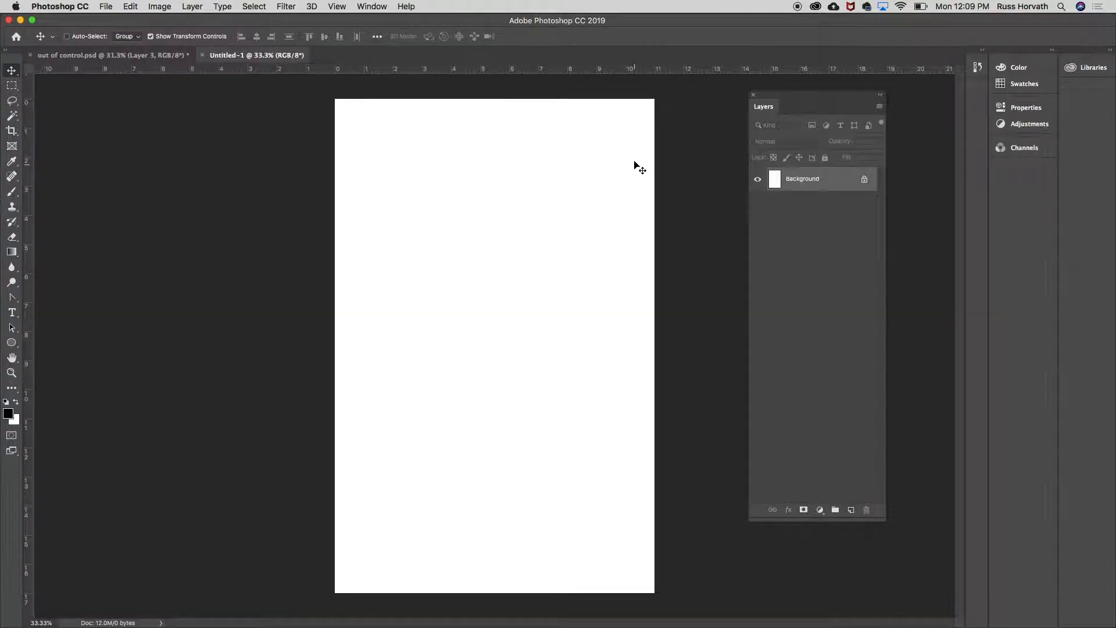
- Move the floating Layers panel closer to the canvas
left_click_drag(796, 96, 737, 102)
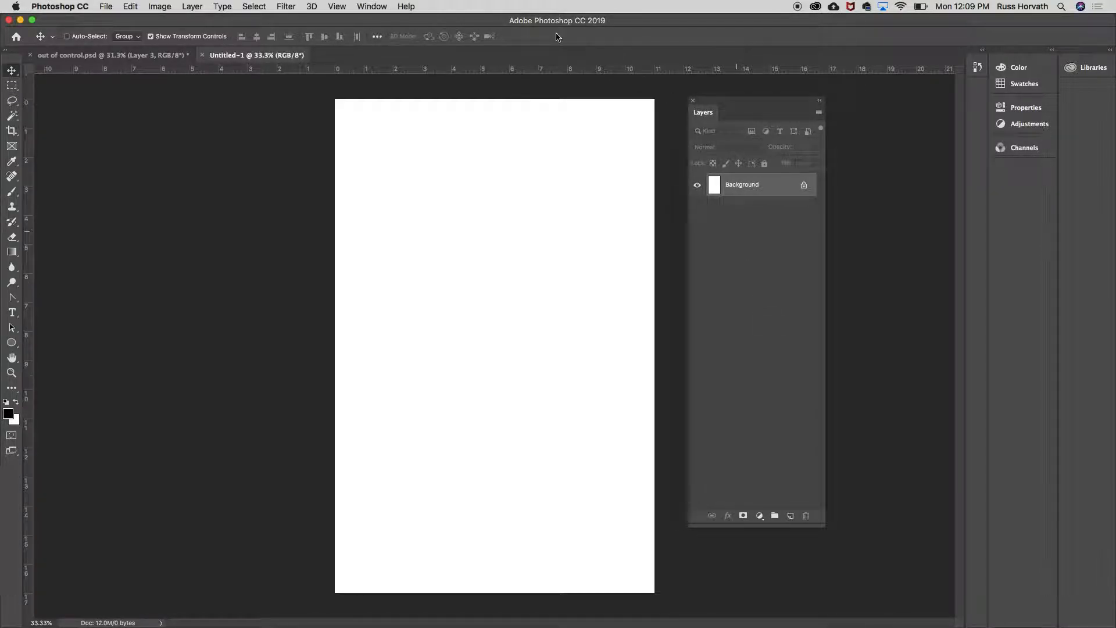
left_click(372, 7)
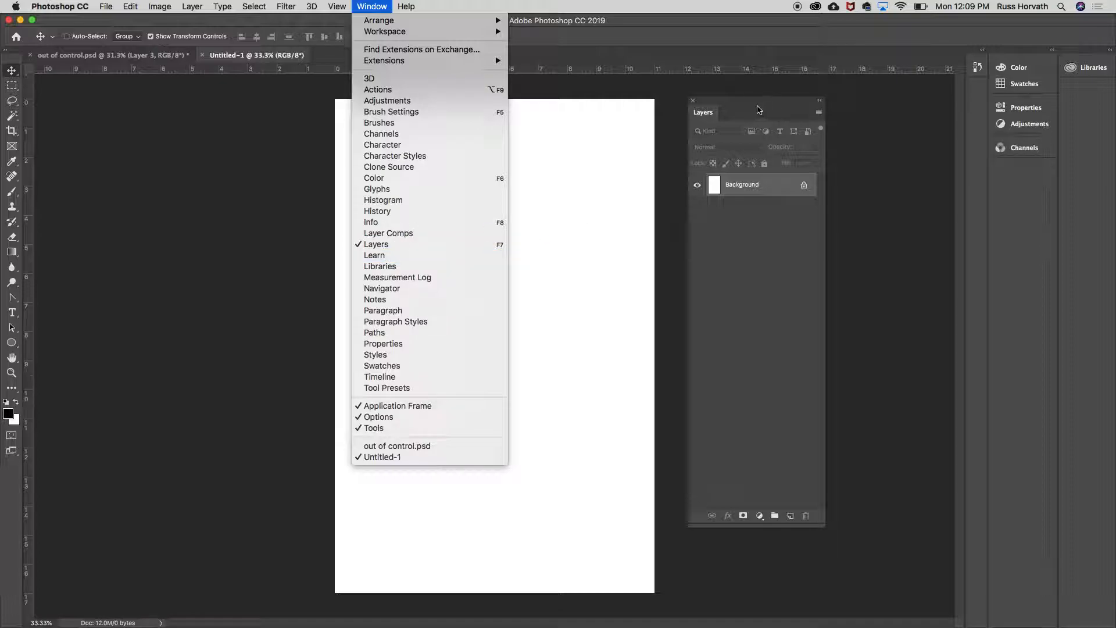
left_click(708, 114)
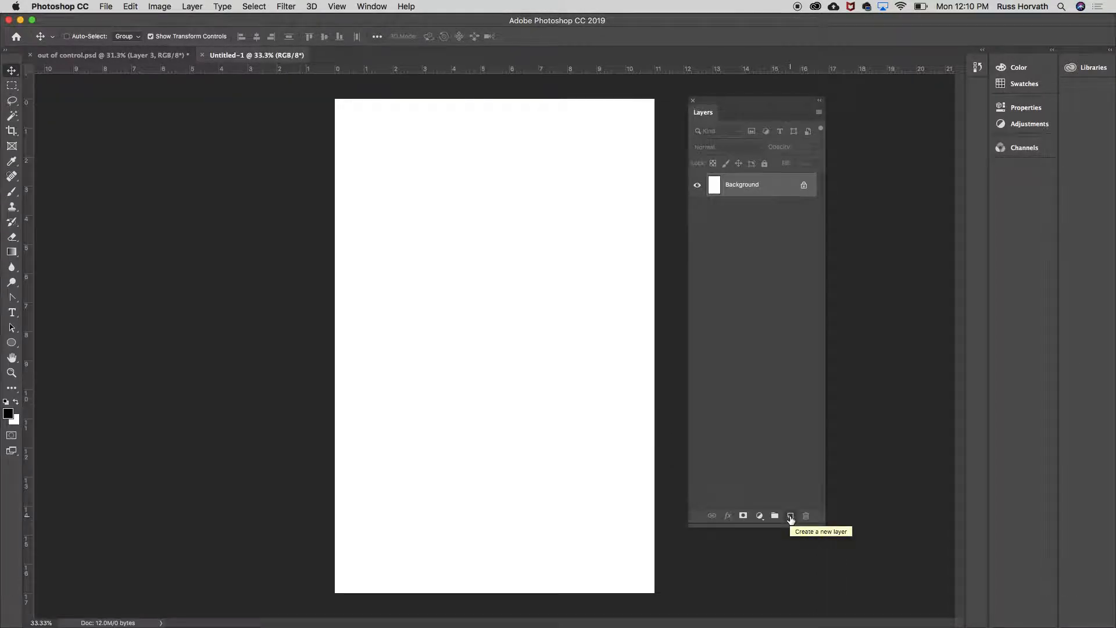
- Create a new layer above the background and name it "color ground"
left_click(790, 517)
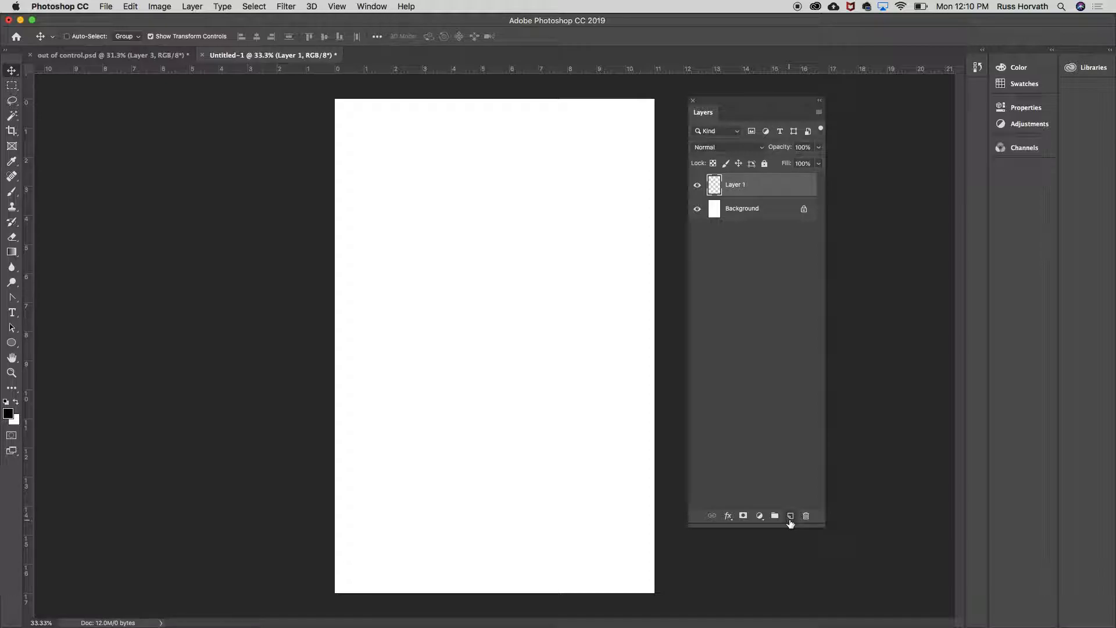
double_click(736, 185)
type("color ground")
key("Return")
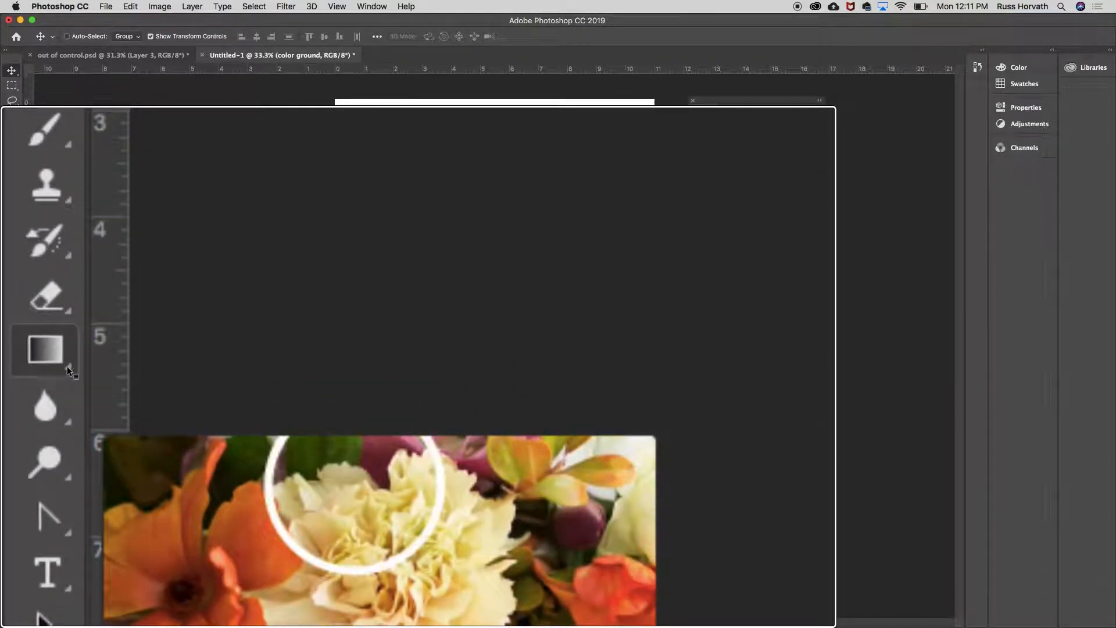
- Fill the color ground layer with the black foreground color using the Paint Bucket Tool
right_click(67, 366)
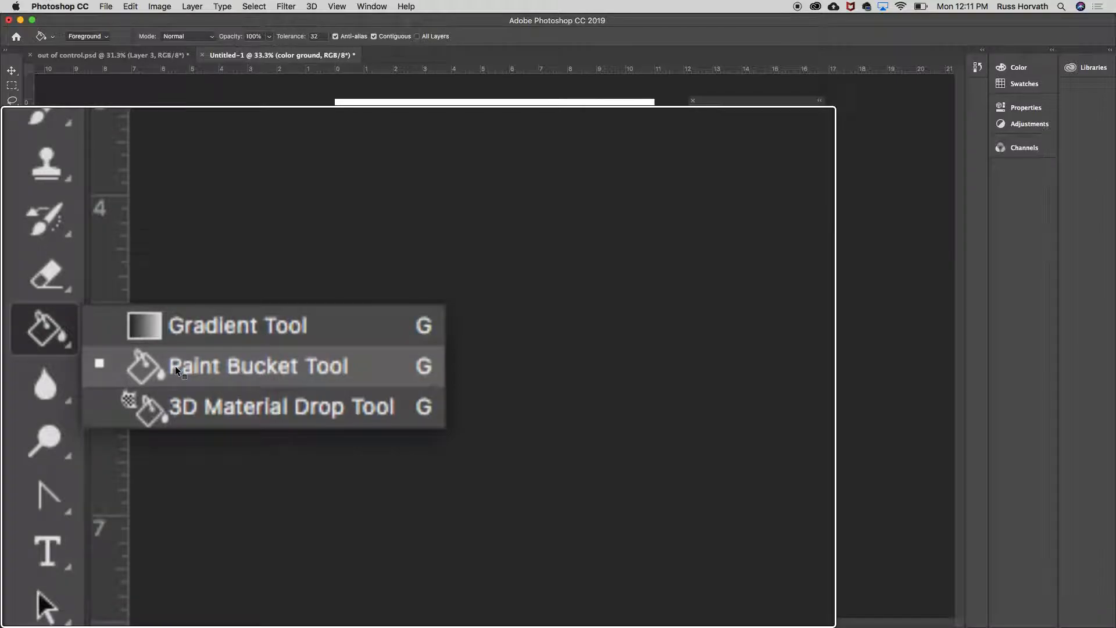
left_click(175, 365)
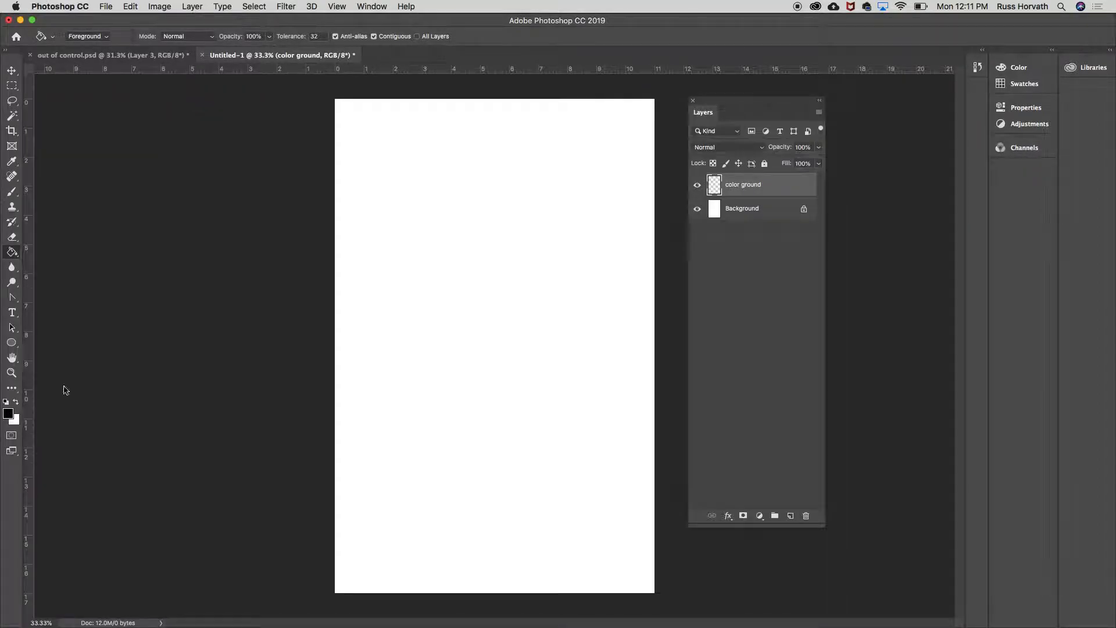
left_click(476, 314)
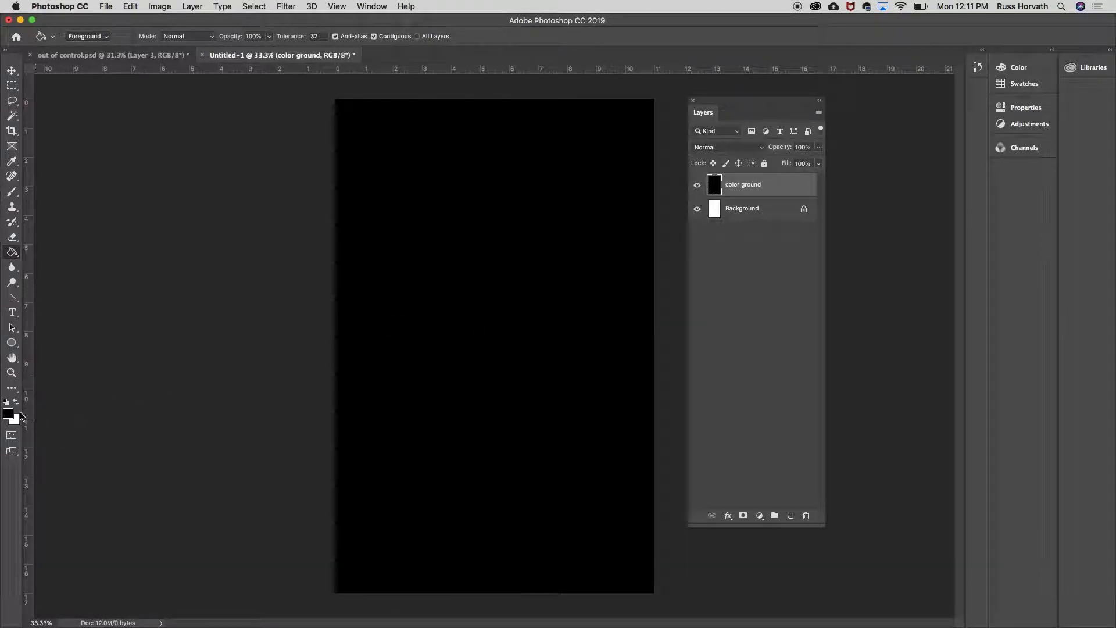
- Set the foreground color to medium blue #4741c8 and fill the color ground layer with it
left_click(8, 414)
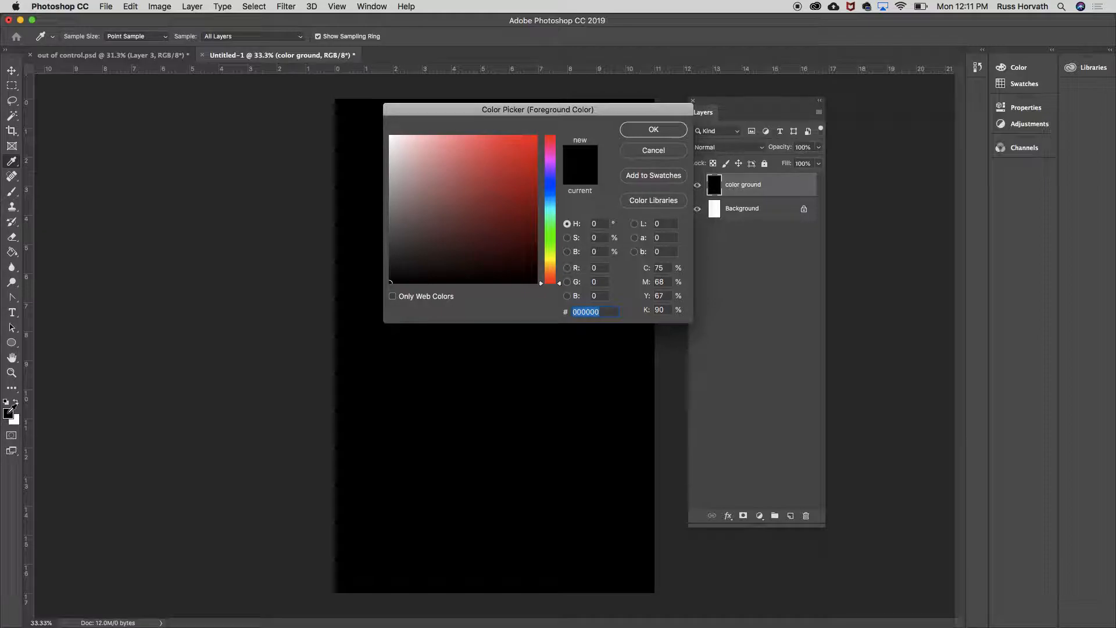
left_click(529, 158)
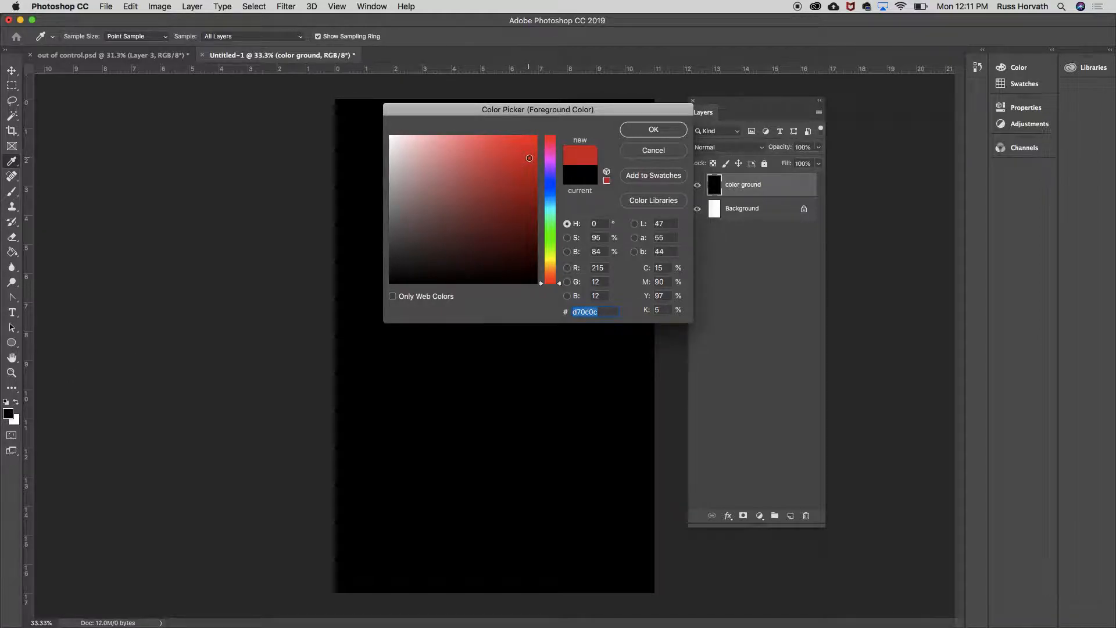
mouse_move(553, 174)
left_mouse_down()
mouse_move(550, 223)
mouse_move(554, 168)
left_mouse_up()
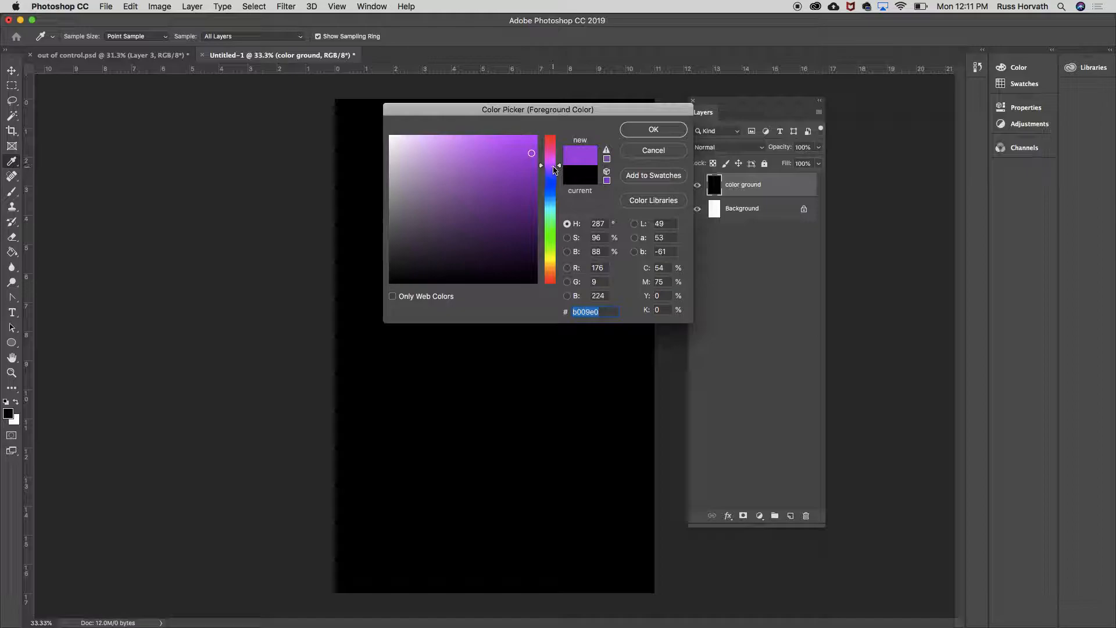
left_click_drag(560, 169, 560, 186)
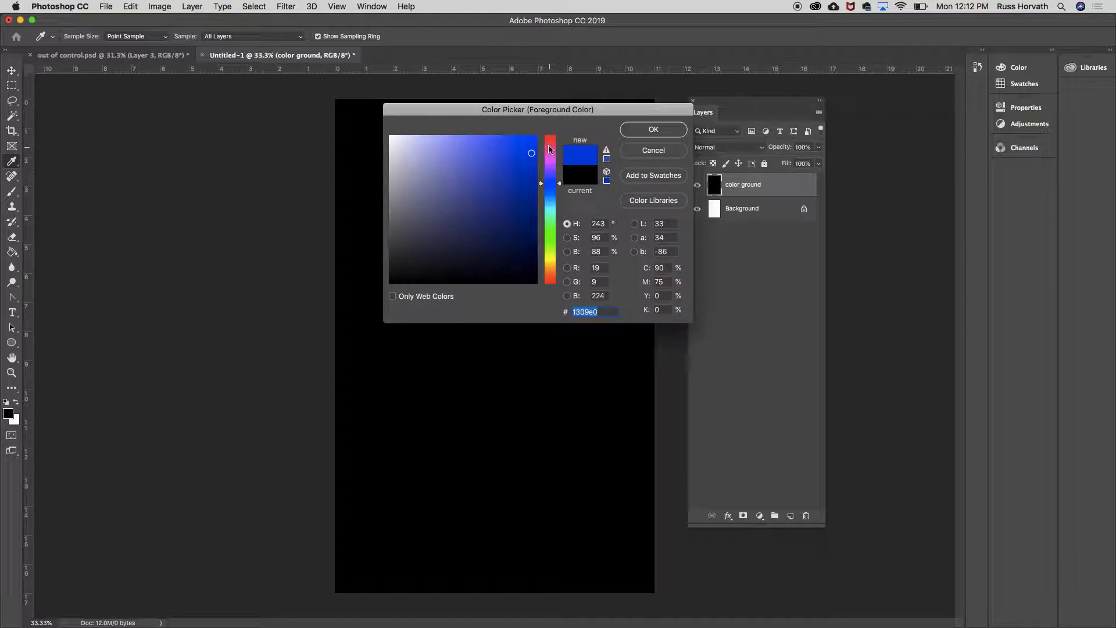
left_click_drag(510, 162, 489, 167)
left_click(652, 129)
key("g")
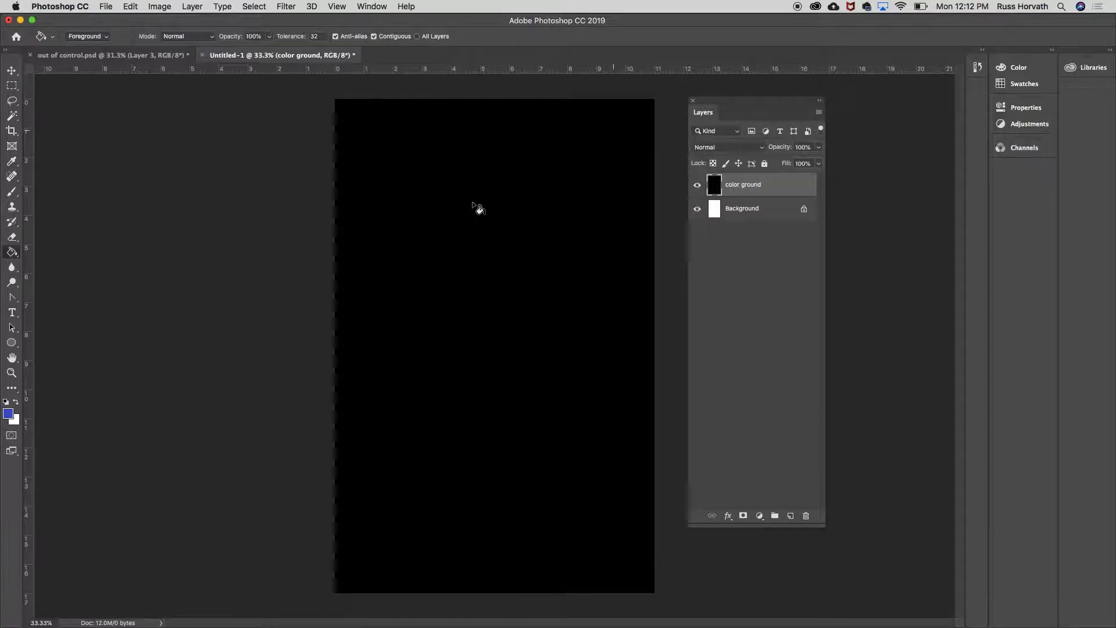
left_click(469, 213)
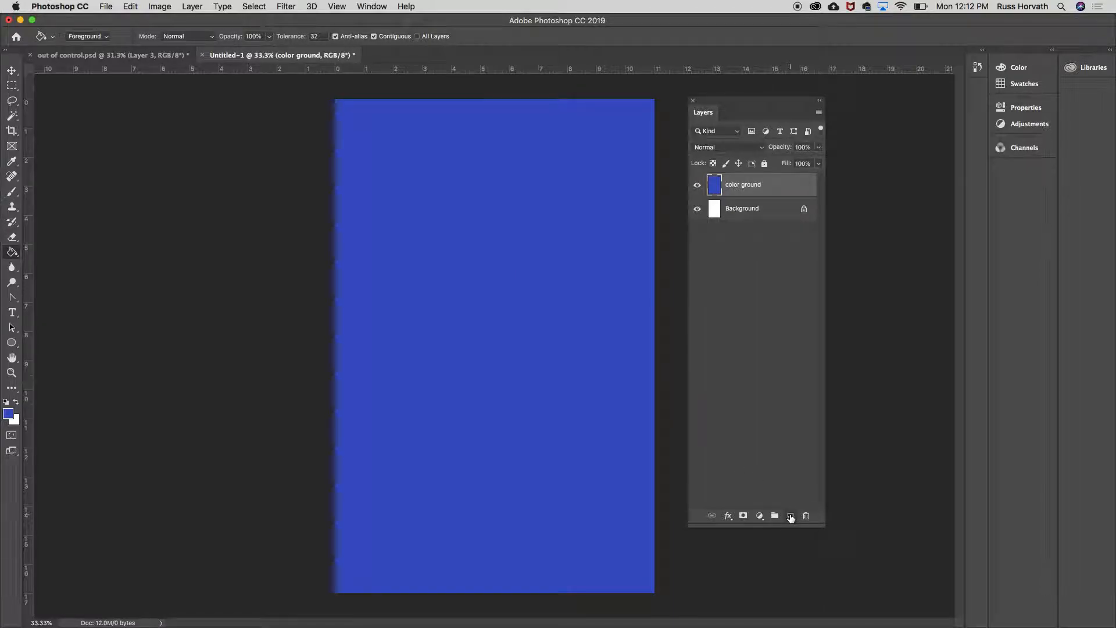
- Create a new layer above color ground and name it "square"
left_click(791, 517)
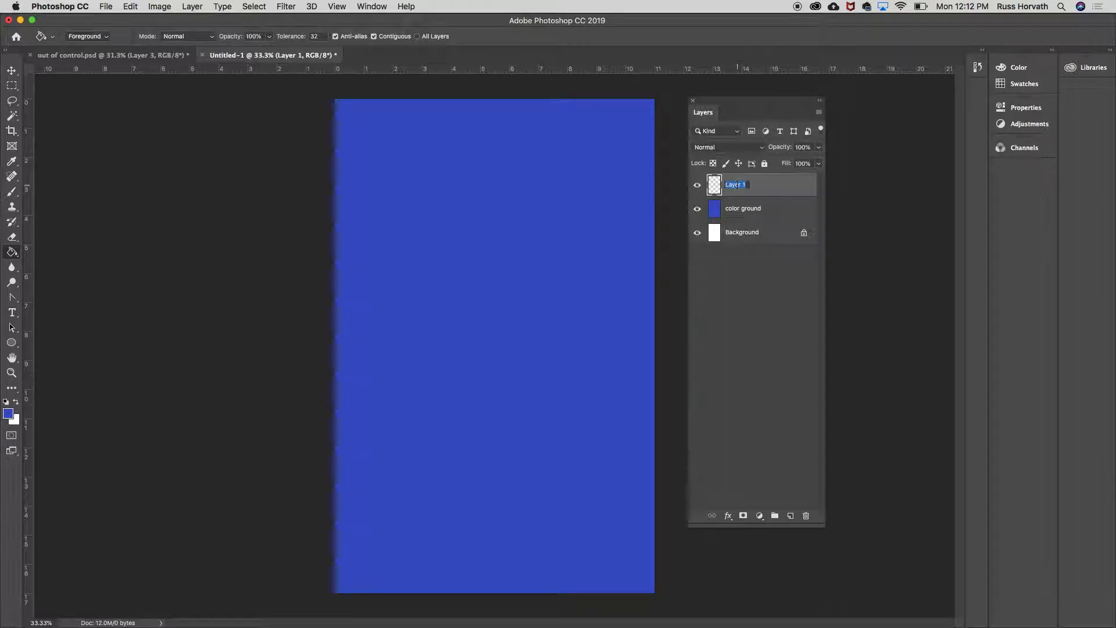
type("re")
key("Return")
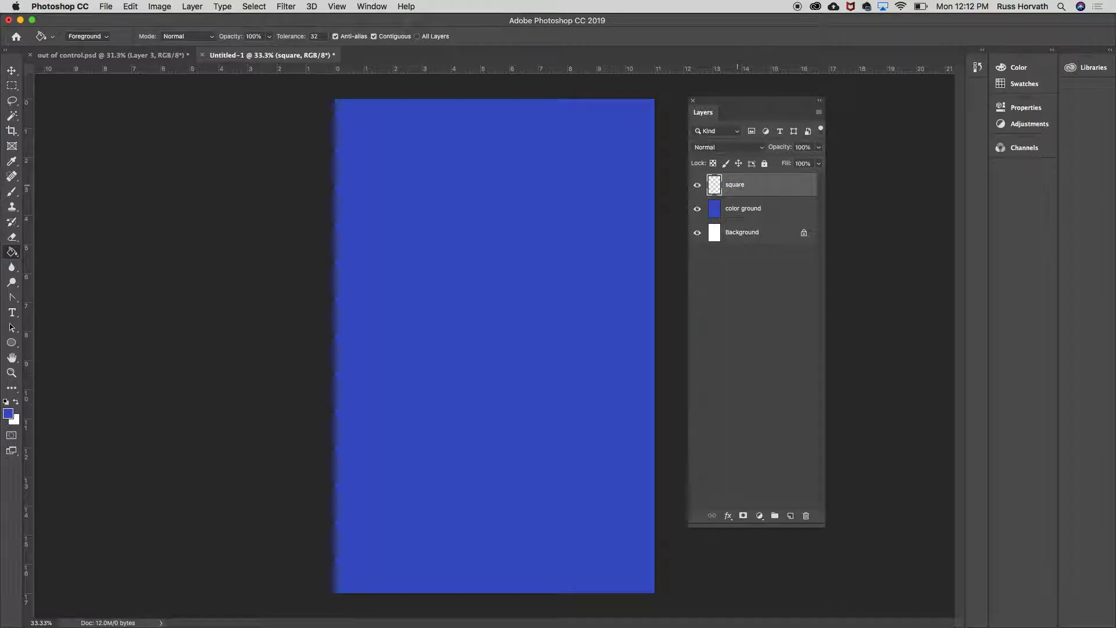
- Make a square selection about 4.4 inches wide in the upper part of the canvas with the Rectangular Marquee Tool
left_click(11, 88)
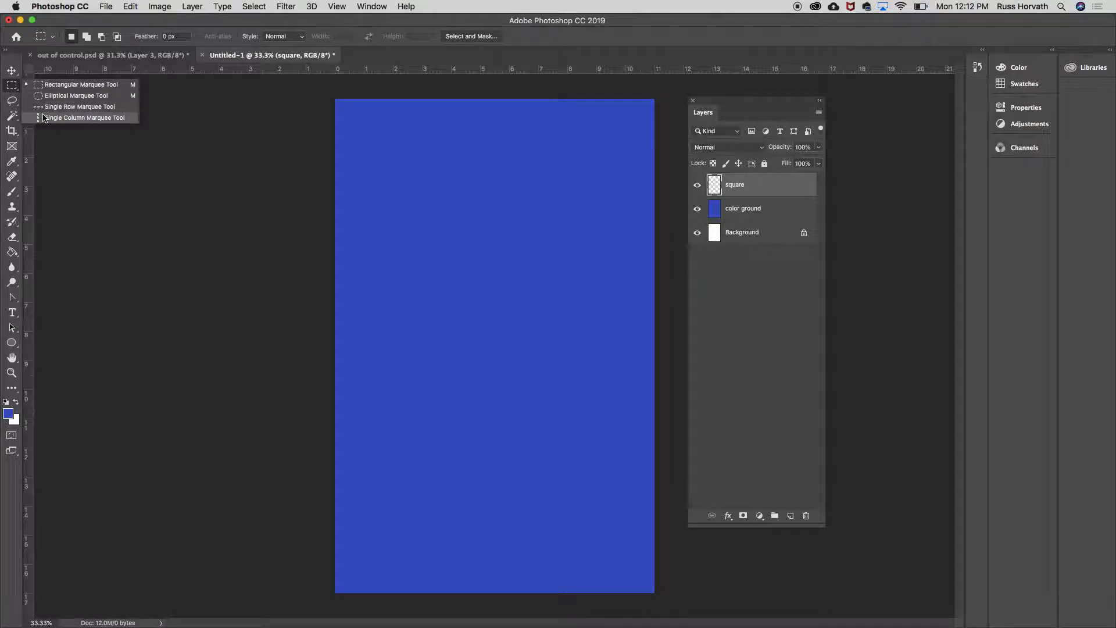
left_click(45, 87)
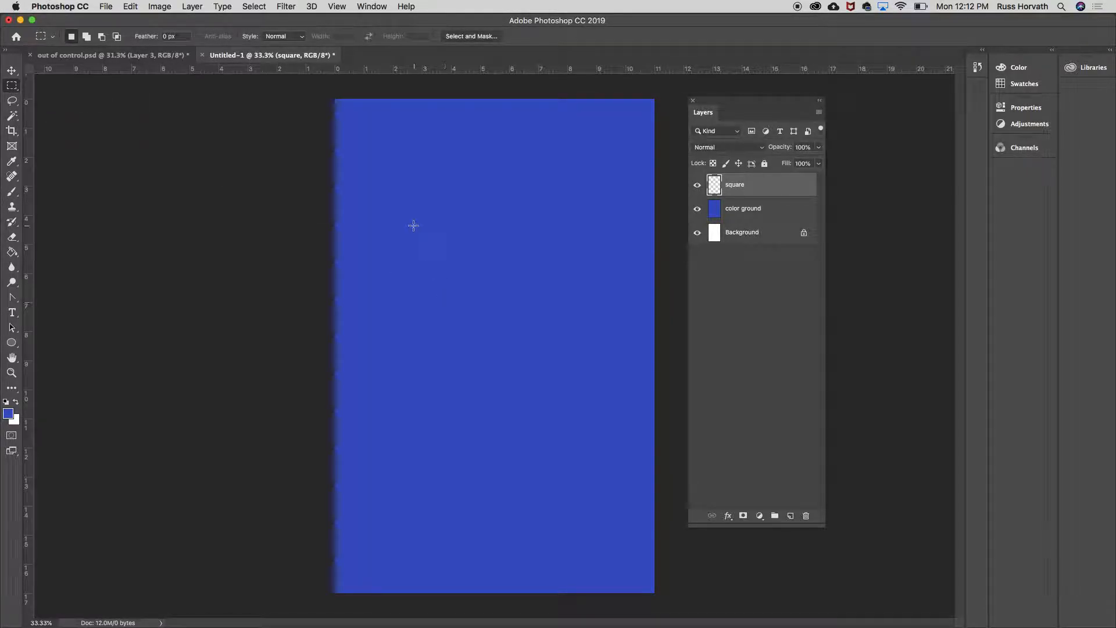
left_click_drag(393, 183, 632, 309)
- Set the foreground color to darker blue #1b14aa and fill the square selection with it using the Paint Bucket
left_click(9, 414)
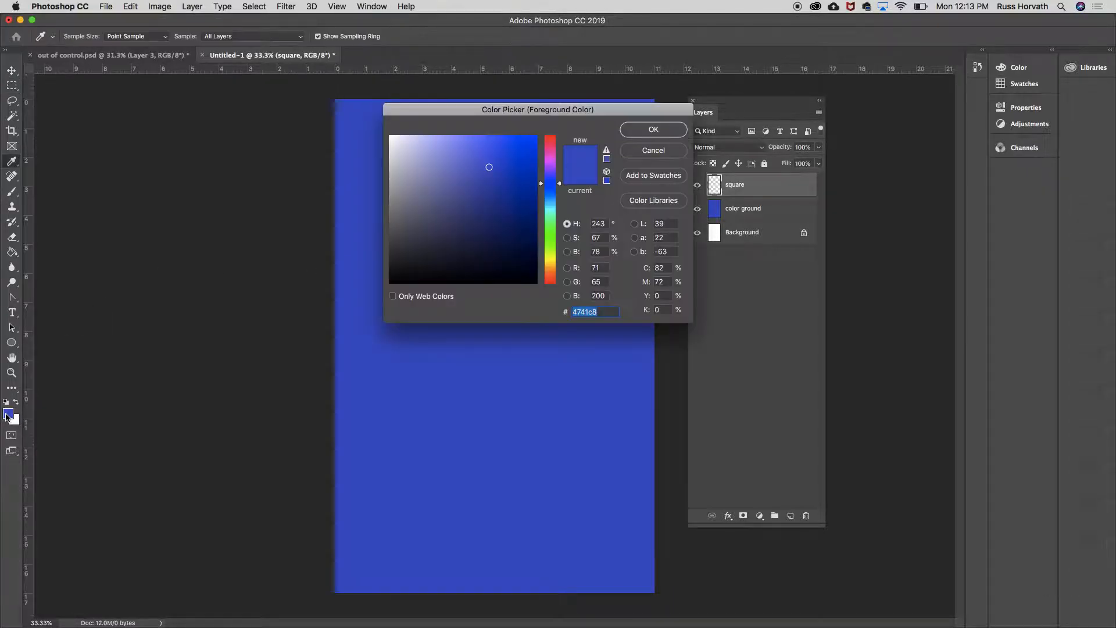
left_click(520, 184)
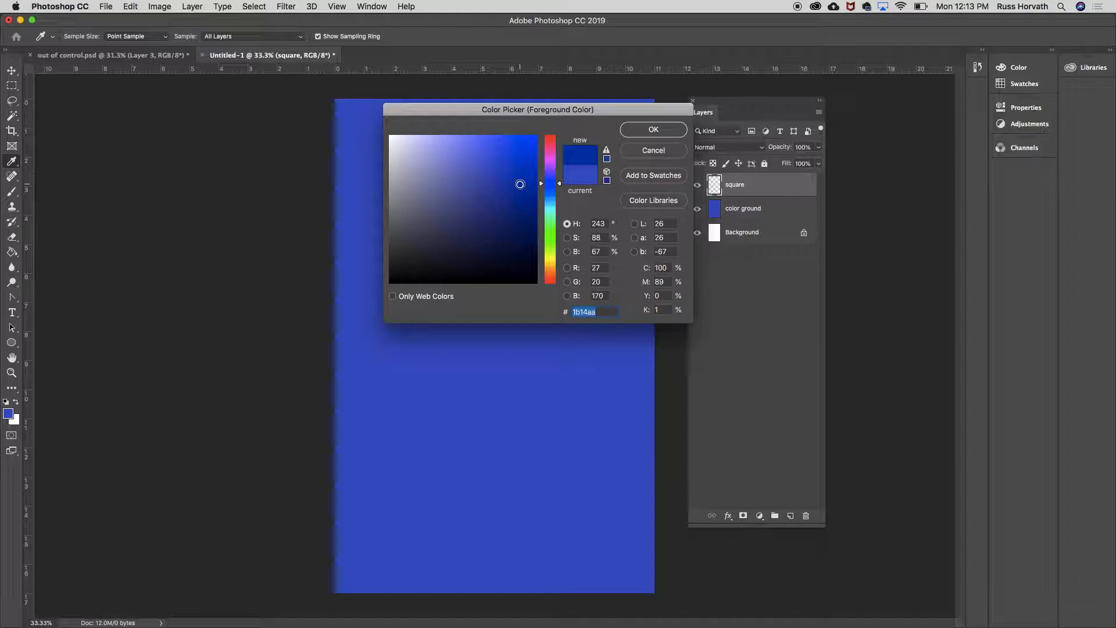
left_click(643, 130)
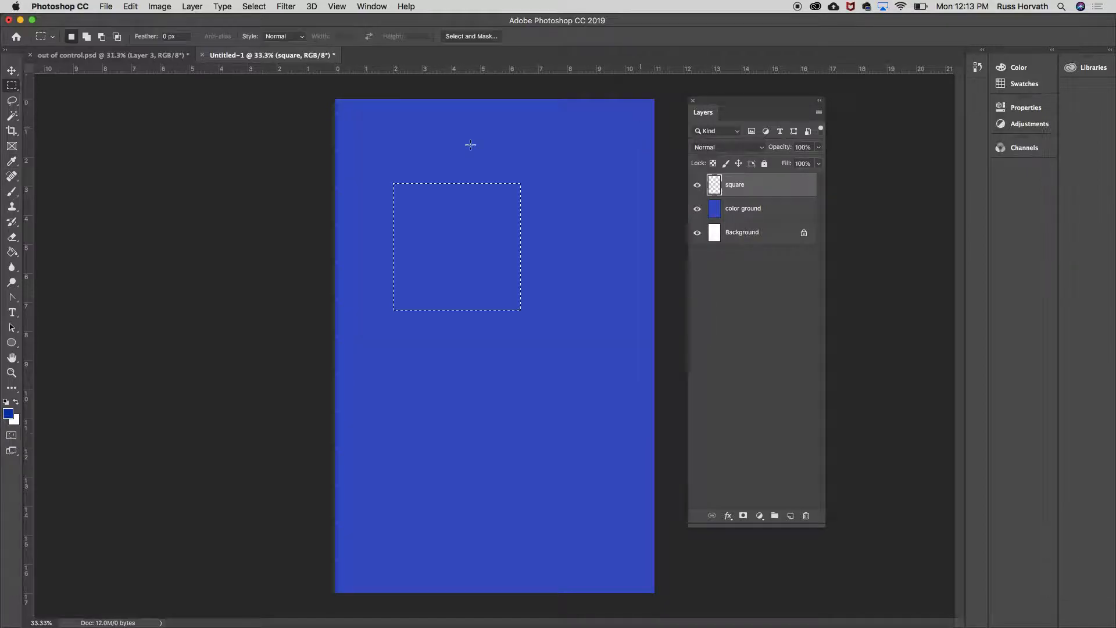
left_click(16, 255)
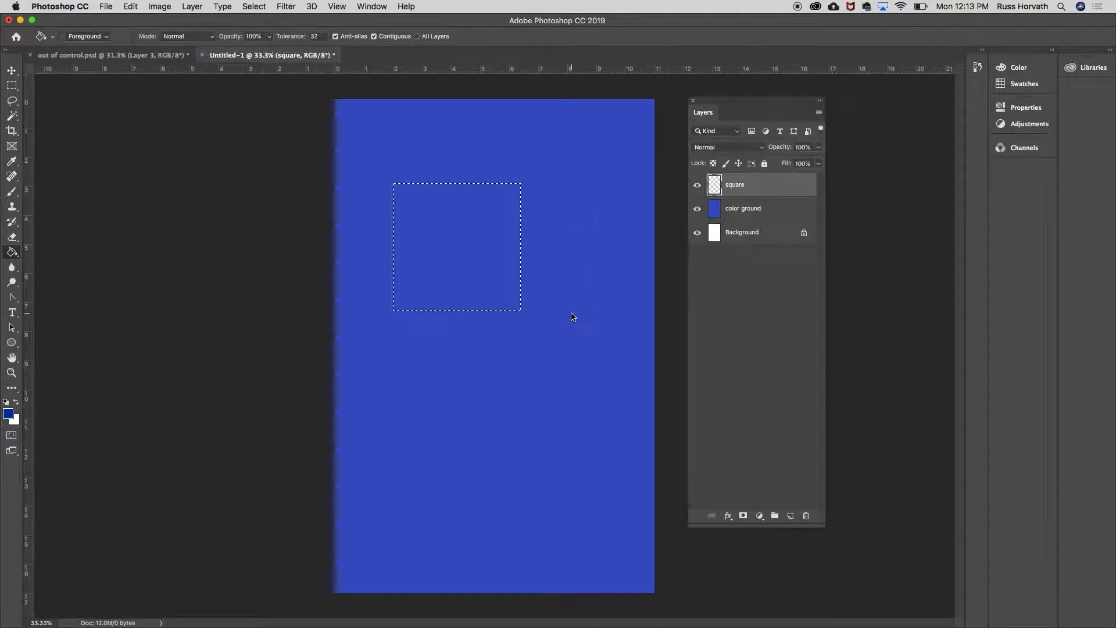
left_click(454, 239)
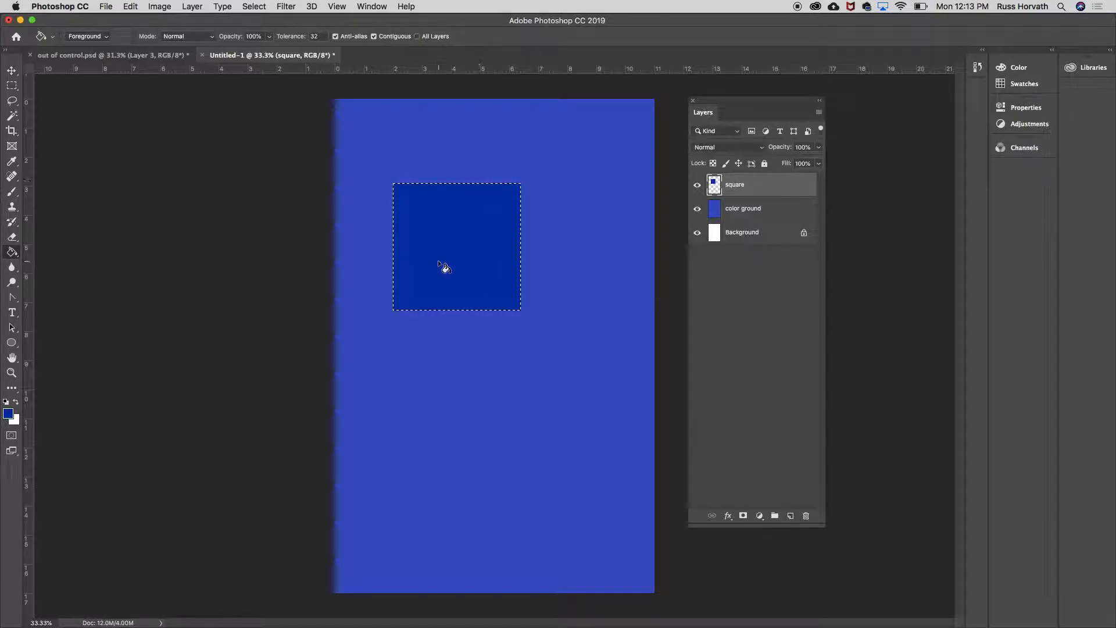
- Toggle the visibility of the square and color ground layers off and on to check what each contains
left_click(696, 187)
left_click(697, 187)
left_click(696, 187)
left_click(697, 187)
left_click(697, 209)
left_click(697, 210)
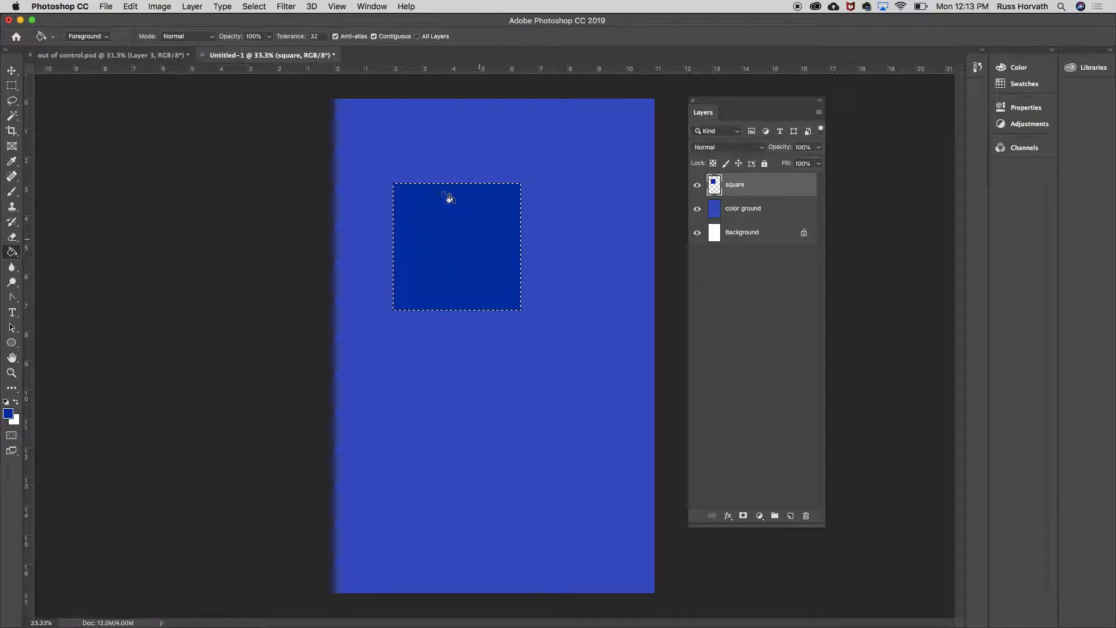
- Move the square selection to the lower right of the canvas and fill it with the same dark blue
left_click(11, 87)
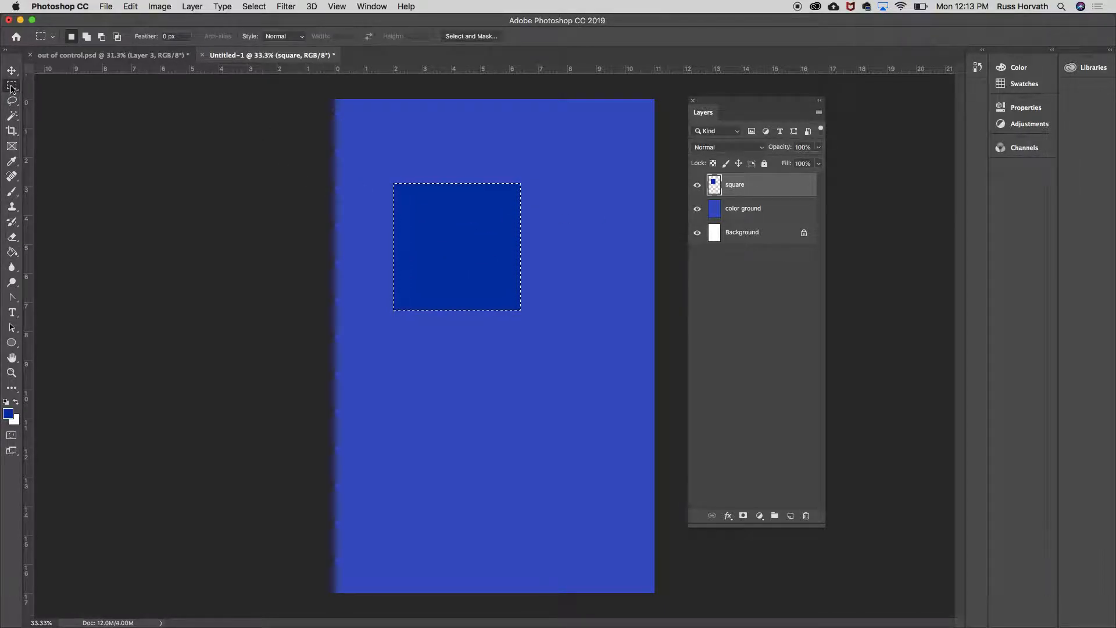
left_click_drag(447, 242, 553, 431)
left_click(11, 253)
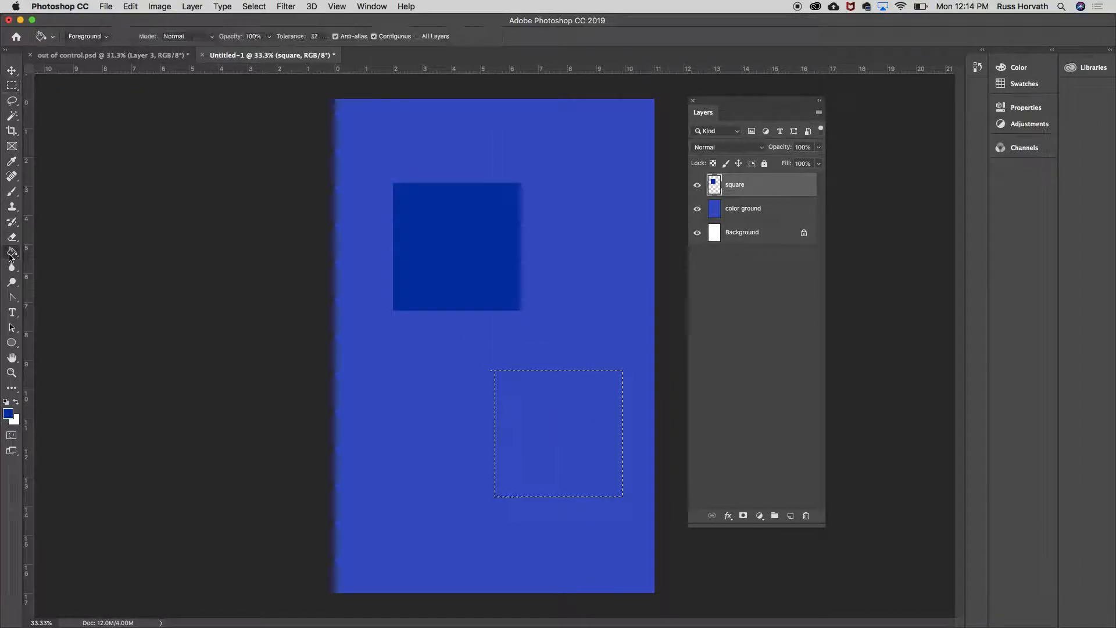
left_click(543, 436)
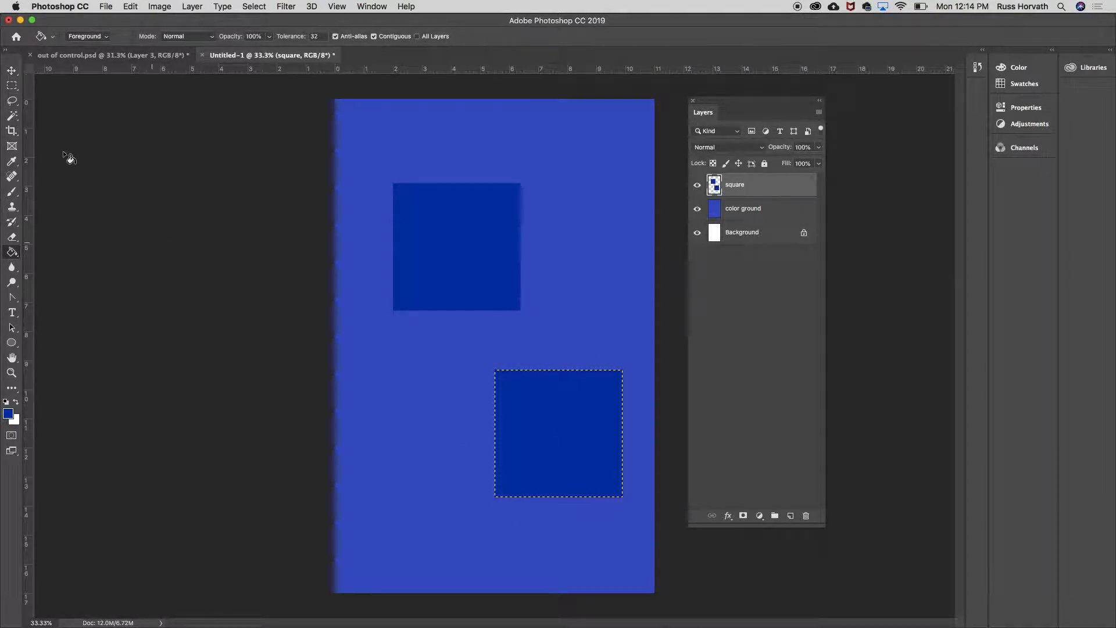
- Move the selection partly past the canvas's lower left edge and fill the remaining part with dark blue
left_click(12, 85)
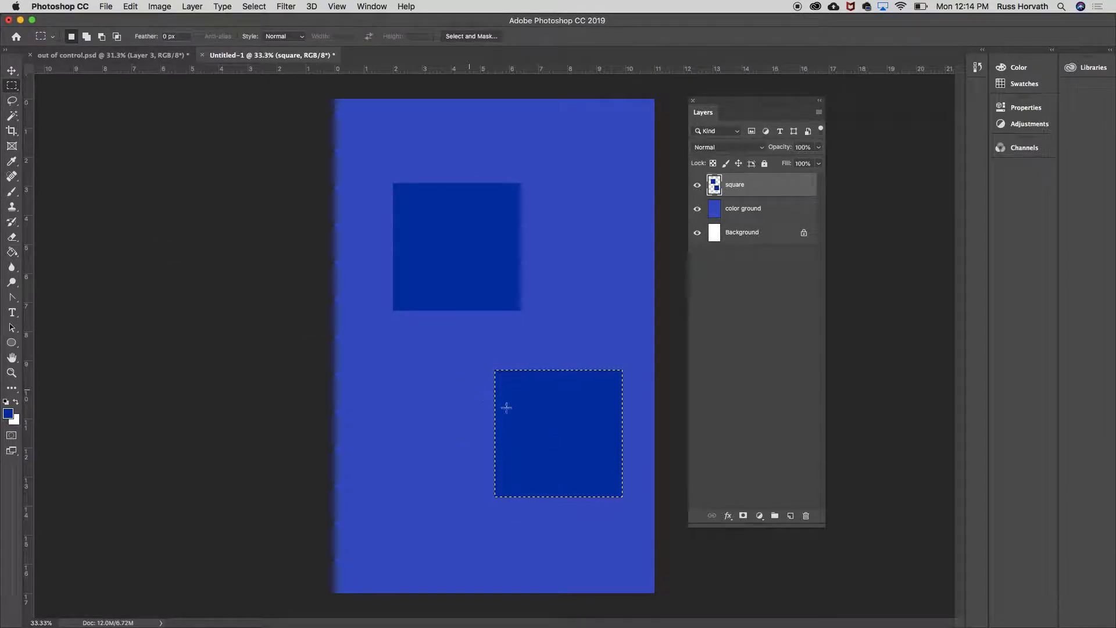
left_click_drag(512, 425, 307, 471)
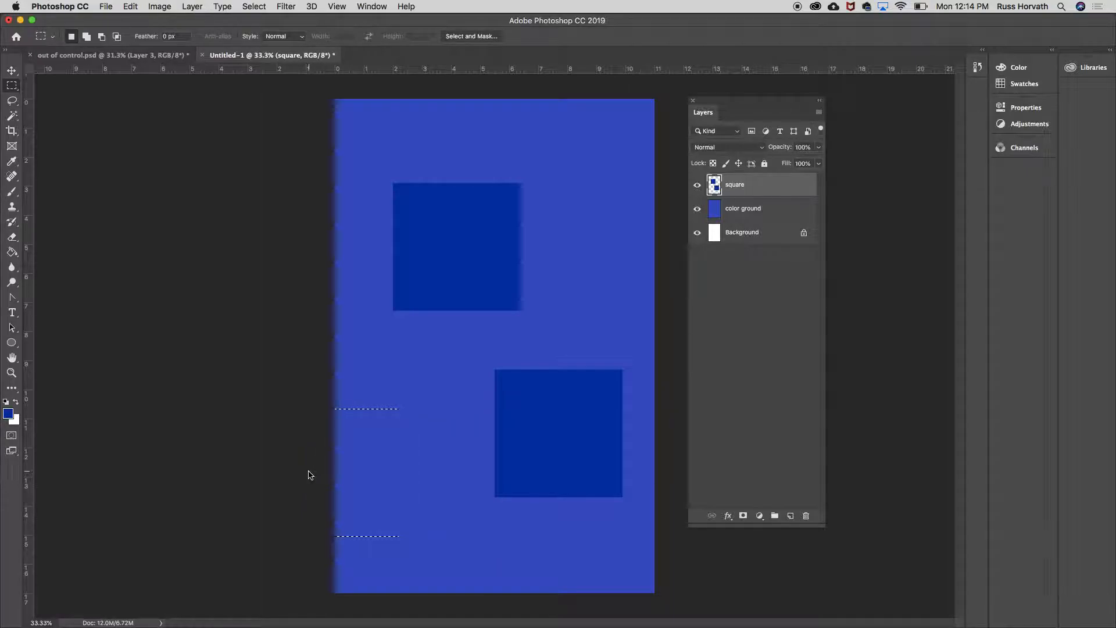
left_click(12, 251)
left_click(373, 478)
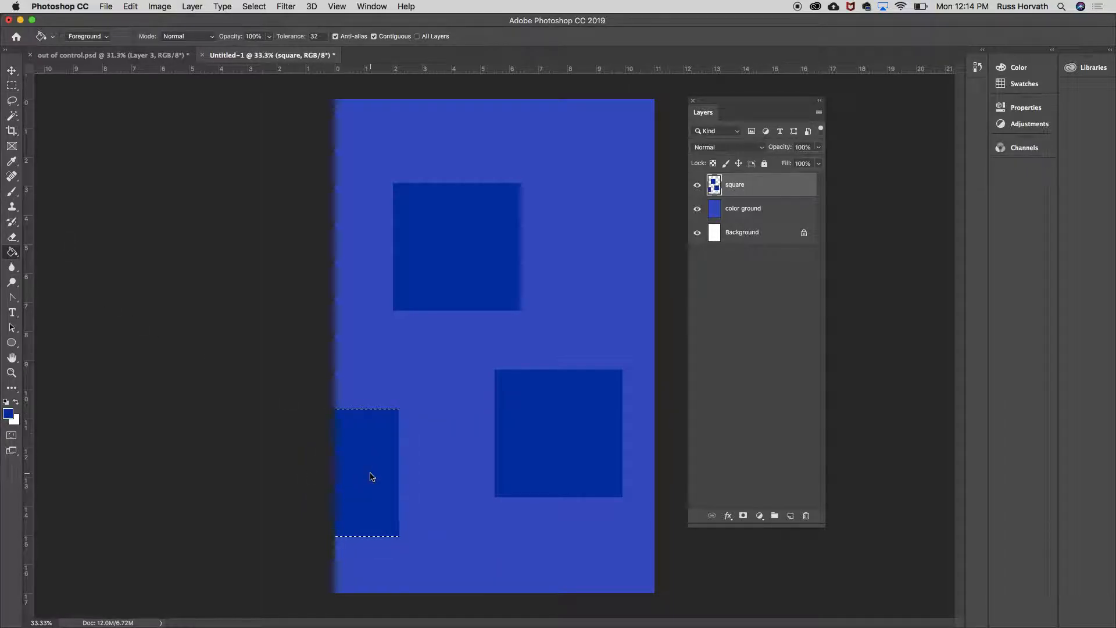
- Move the square selection partly past the canvas's upper right corner and fill the remaining part with dark blue
left_click(12, 85)
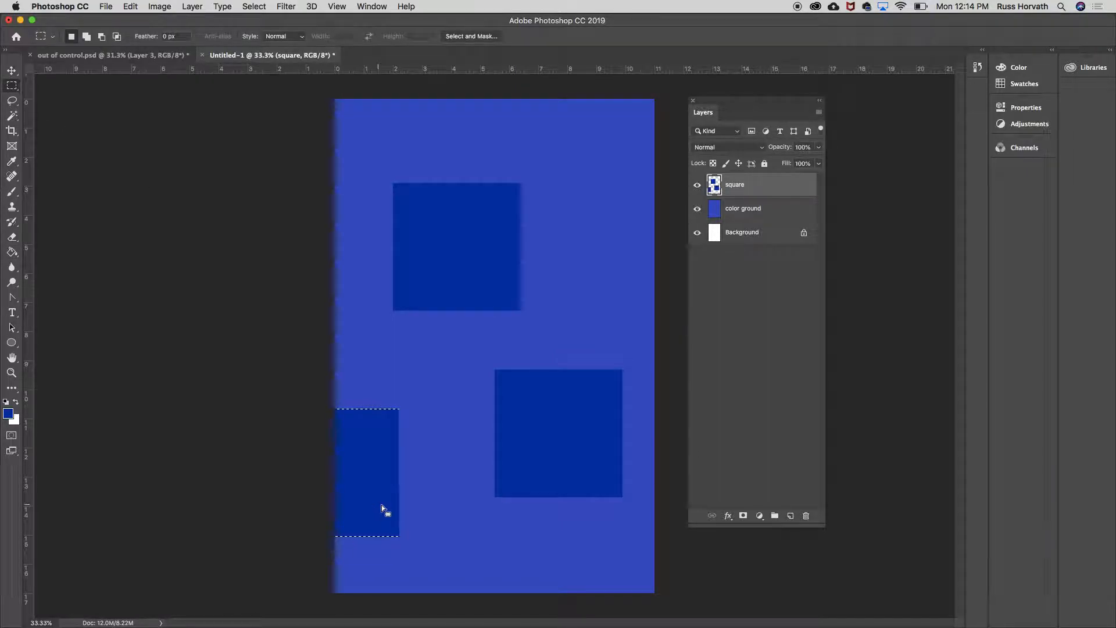
mouse_move(368, 499)
left_mouse_down()
mouse_move(617, 256)
mouse_move(662, 151)
left_mouse_up()
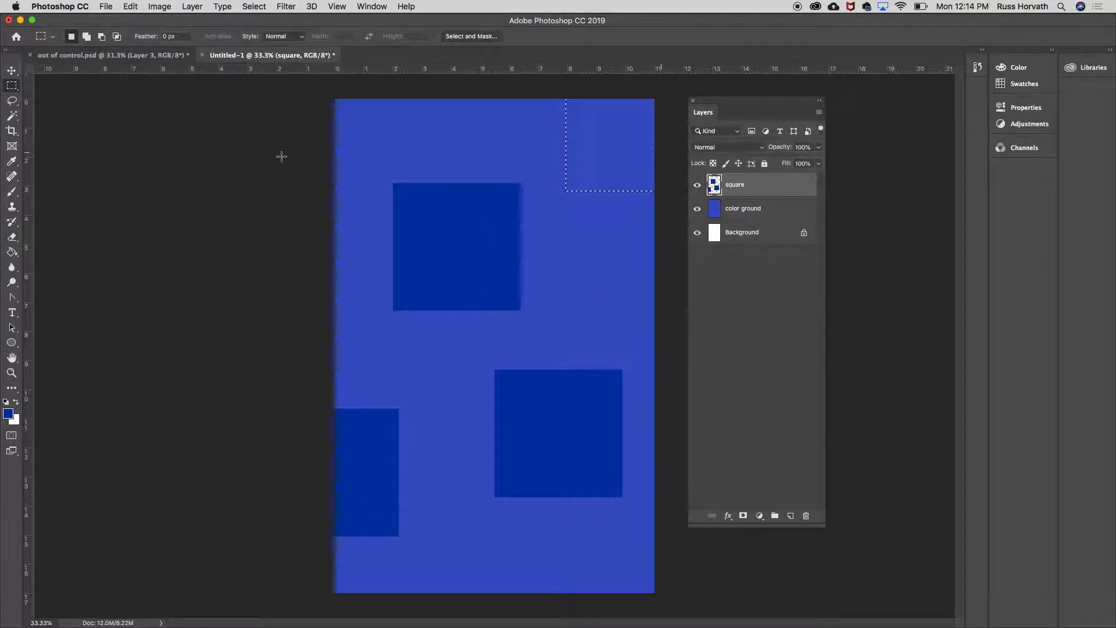
left_click(17, 252)
left_click(613, 165)
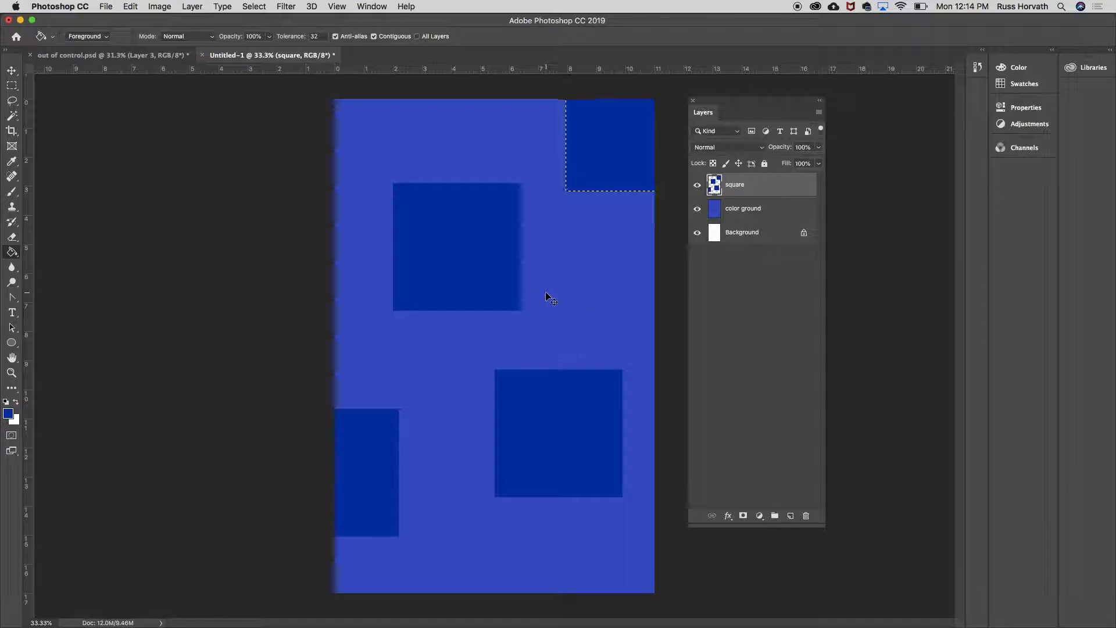
- Show the grid, align the upper-right dark blue block with the grid lines using the Move tool, and deselect it
key("super+apostrophe")
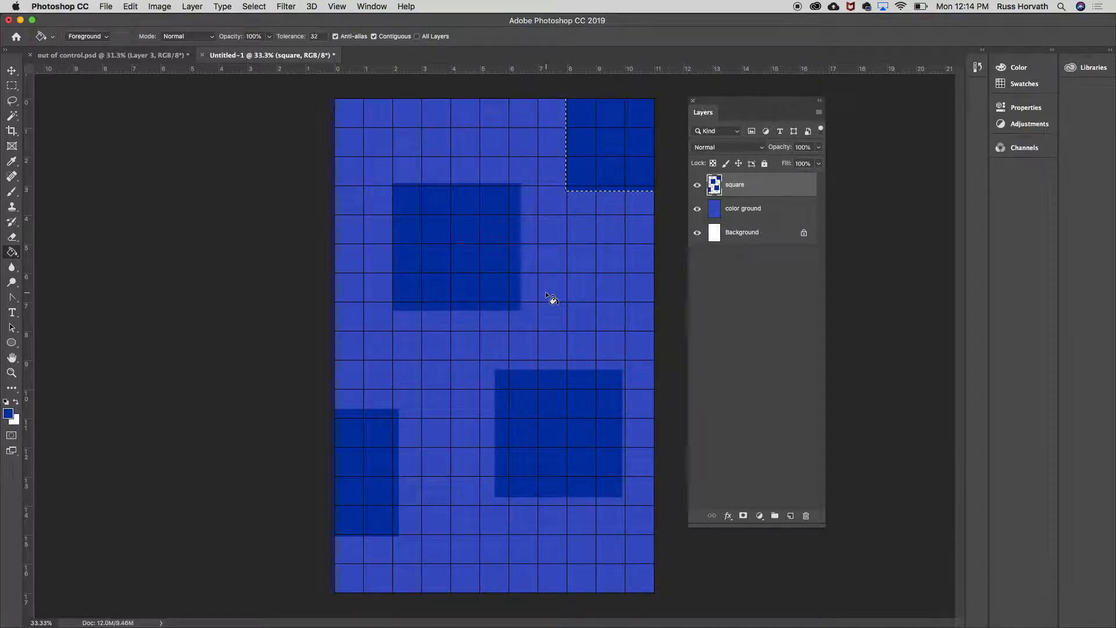
left_click(10, 72)
left_click_drag(583, 175, 592, 154)
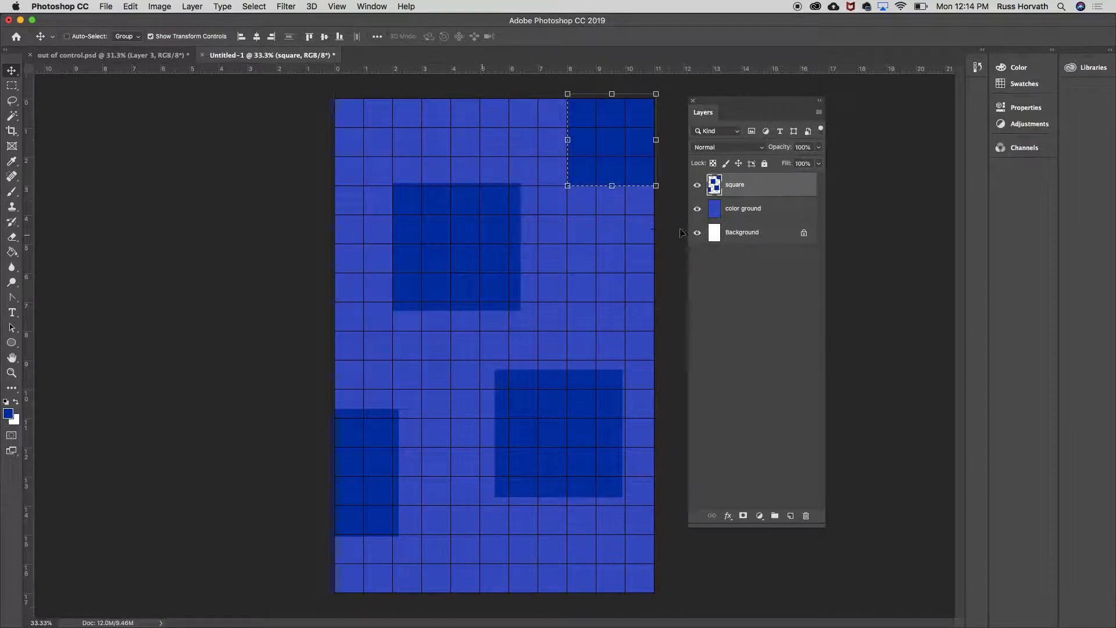
left_click(254, 7)
left_click(266, 33)
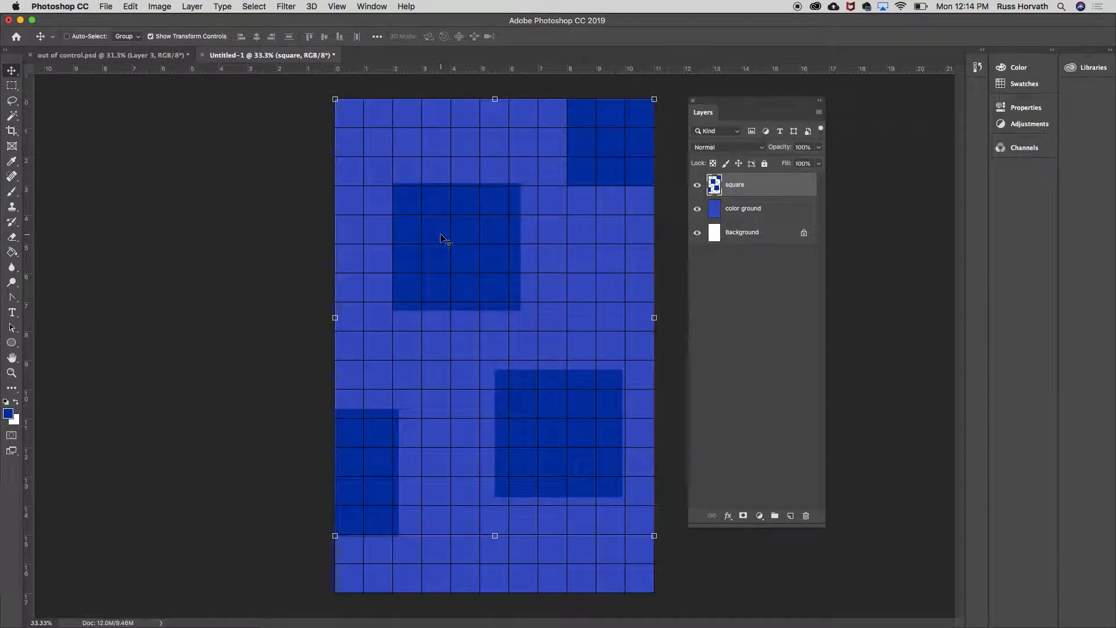
- Shift the whole square layer slightly down and return it to its position at the canvas's top edge
mouse_move(470, 261)
left_mouse_down()
mouse_move(518, 297)
mouse_move(385, 238)
mouse_move(521, 292)
mouse_move(427, 244)
mouse_move(473, 253)
mouse_move(470, 270)
mouse_move(483, 268)
left_mouse_up()
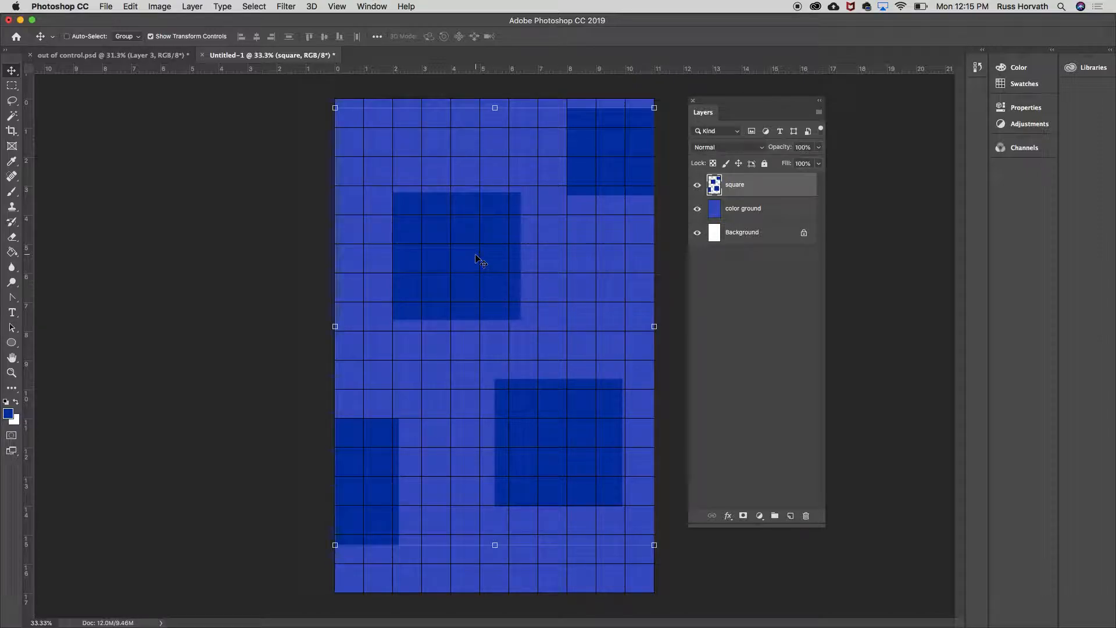
left_click_drag(491, 251, 489, 241)
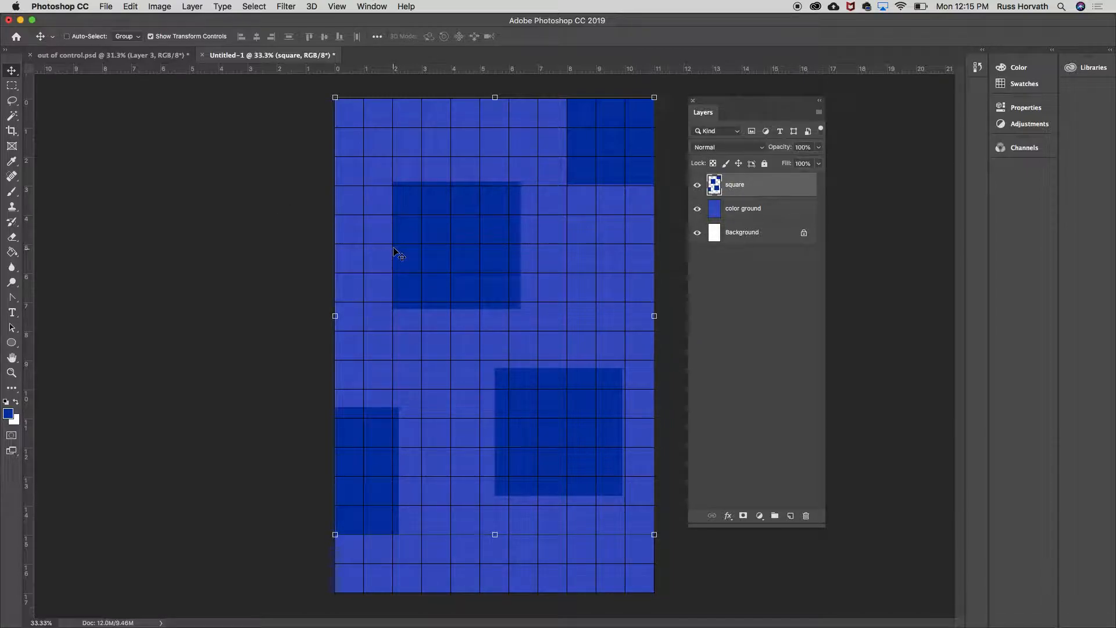
mouse_move(428, 251)
left_mouse_down()
mouse_move(431, 308)
mouse_move(431, 250)
left_mouse_up()
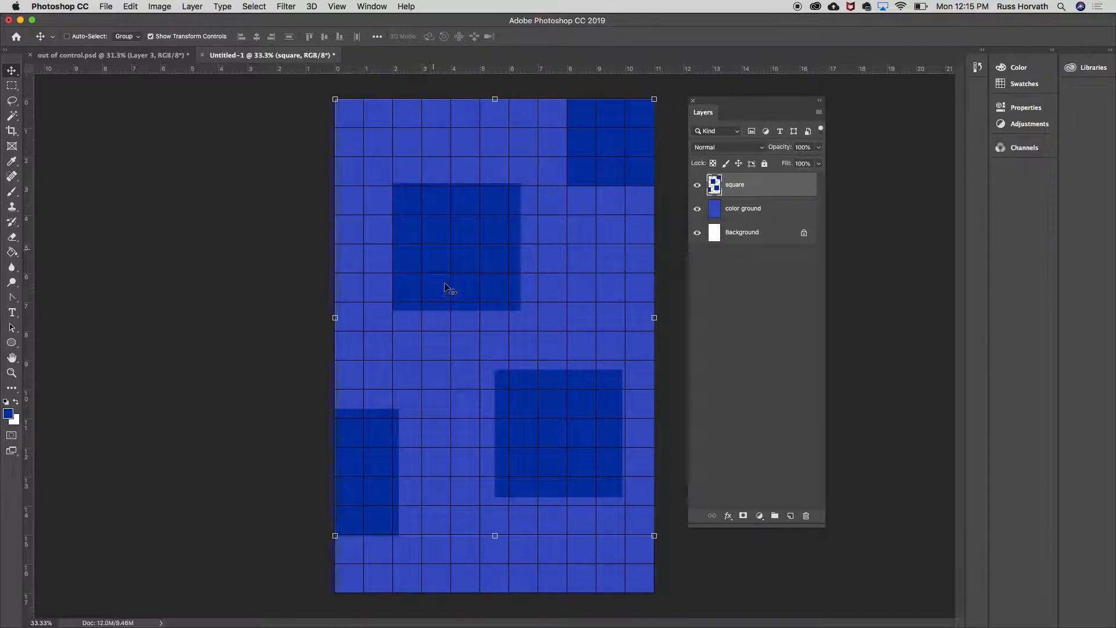
- Marquee-select the upper-left square, move it about 1.3 inches toward the canvas's left edge, and deselect it
left_click(11, 86)
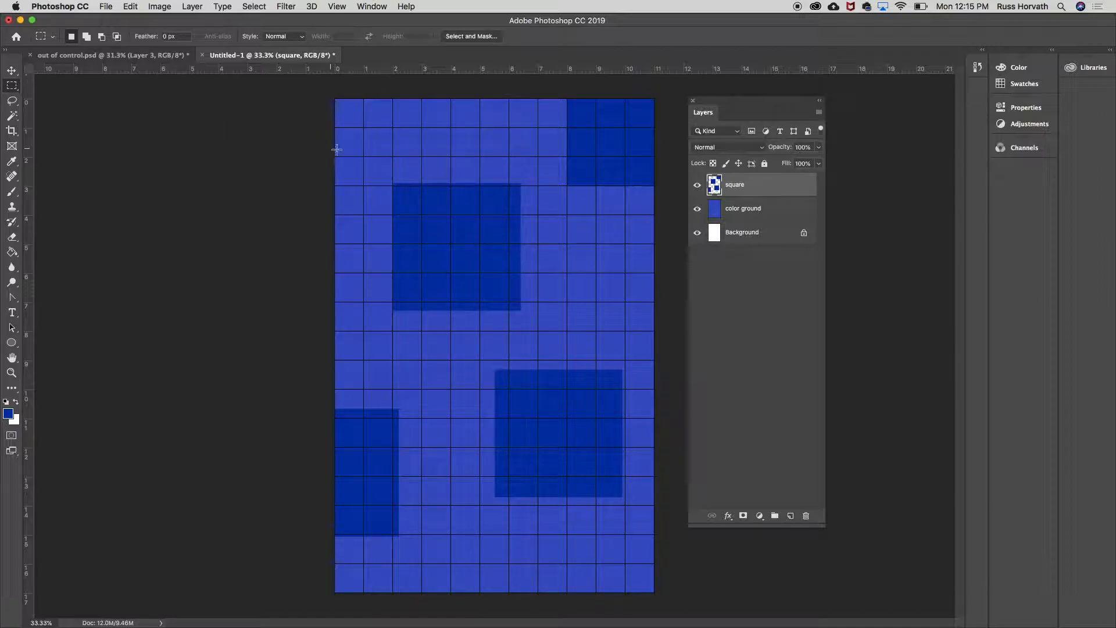
left_click_drag(541, 308, 538, 331)
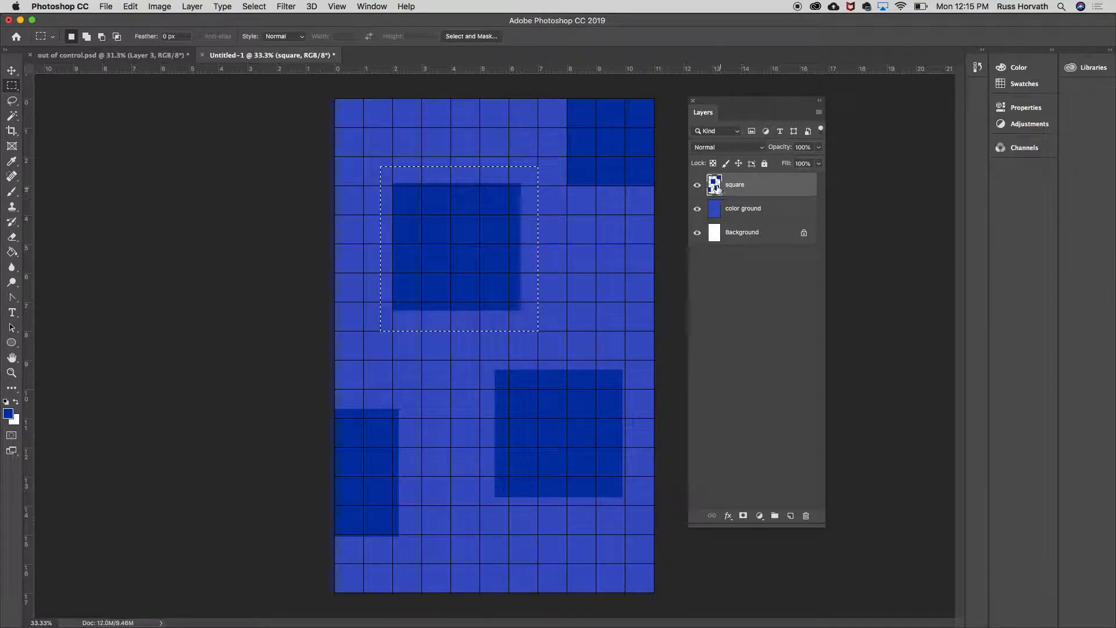
left_click(11, 71)
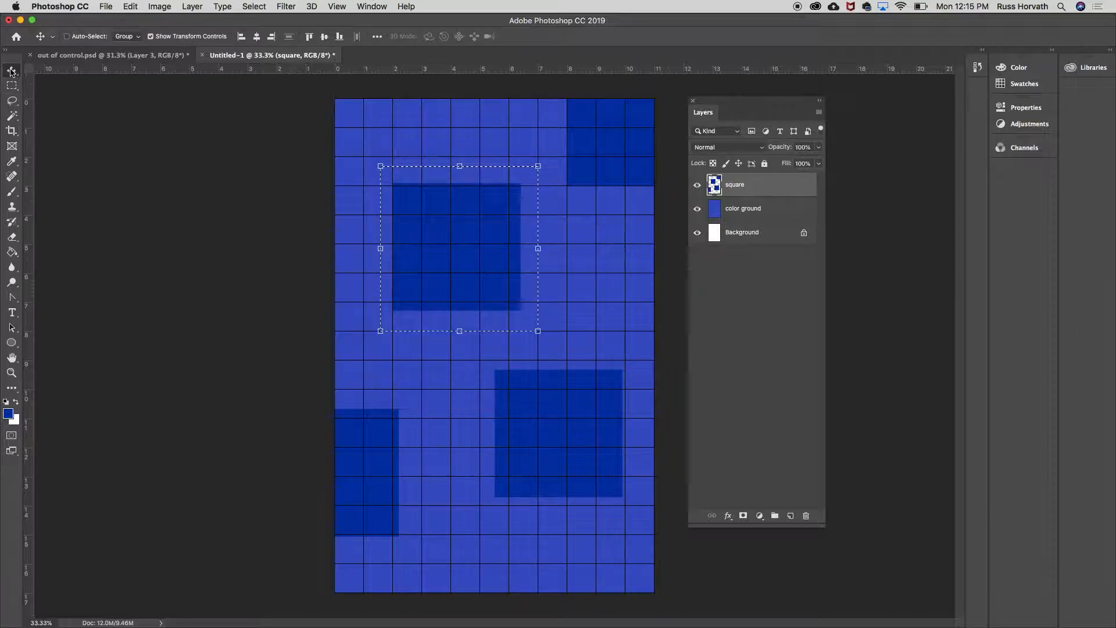
left_click_drag(428, 274, 388, 274)
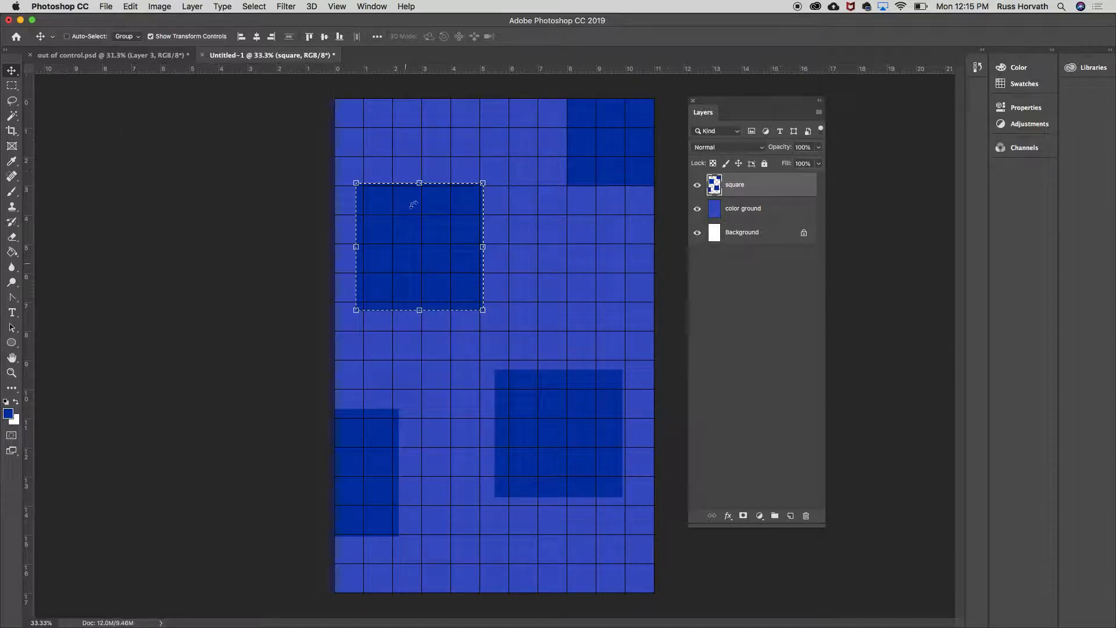
left_click(254, 7)
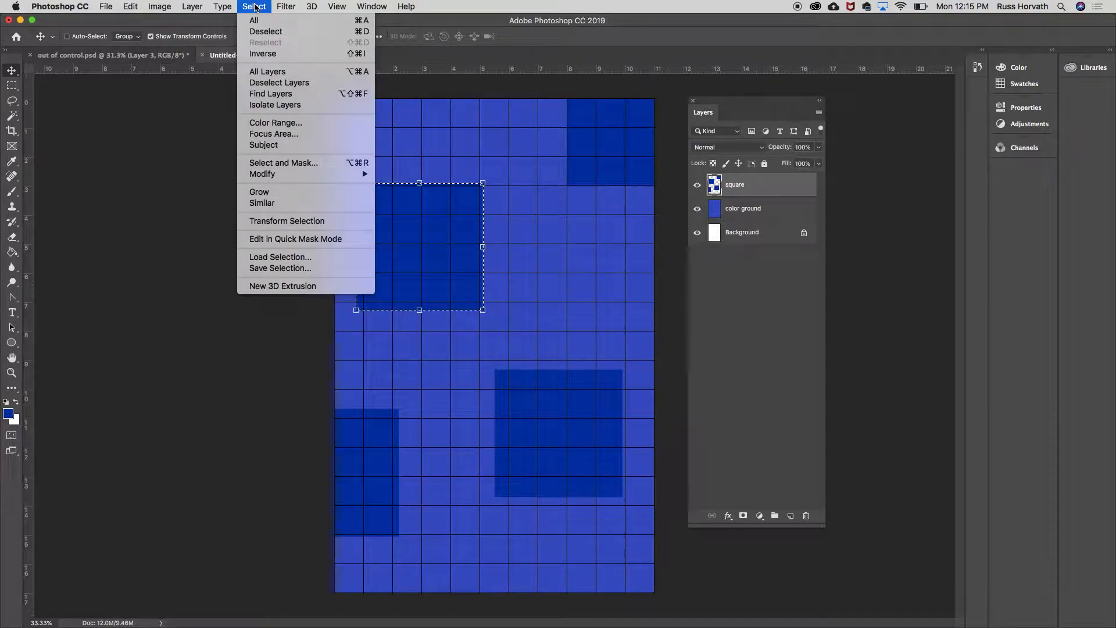
left_click(271, 32)
- Marquee-select the lower-right square, move its upper-left corner onto a grid intersection, and scale it to 90.82% to span four grid cells
left_click(12, 85)
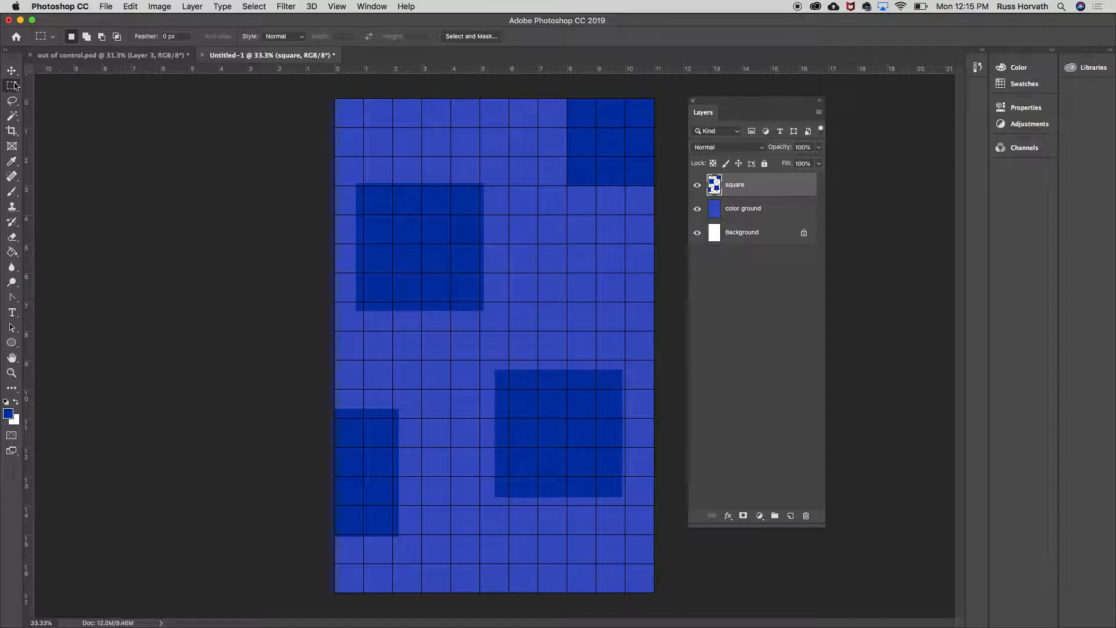
left_click_drag(481, 361, 639, 515)
left_click(12, 70)
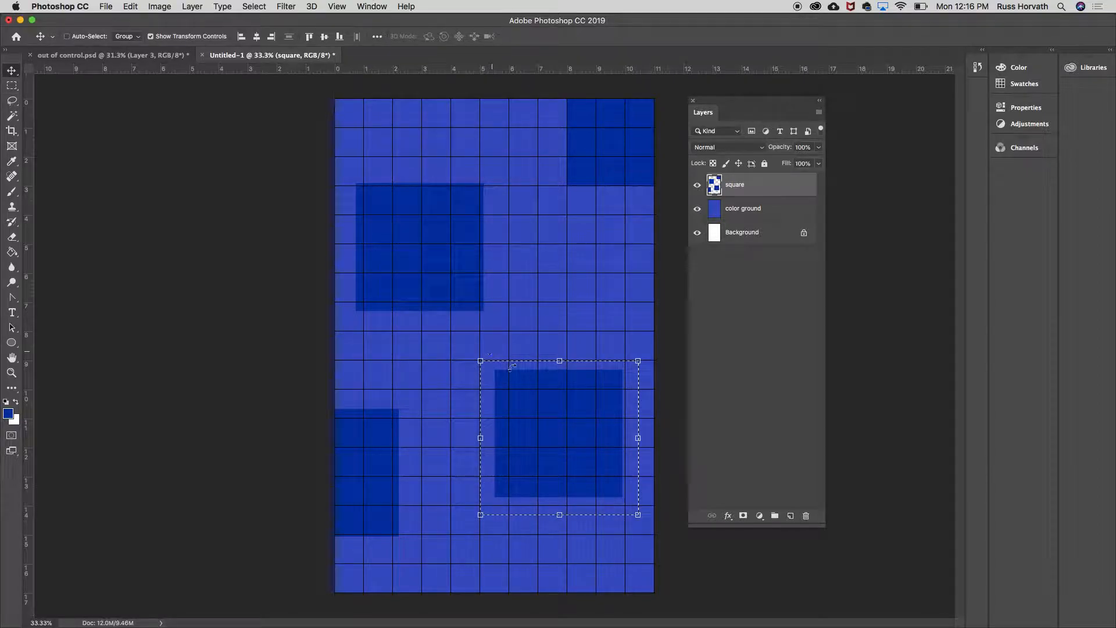
left_click_drag(550, 442, 535, 462)
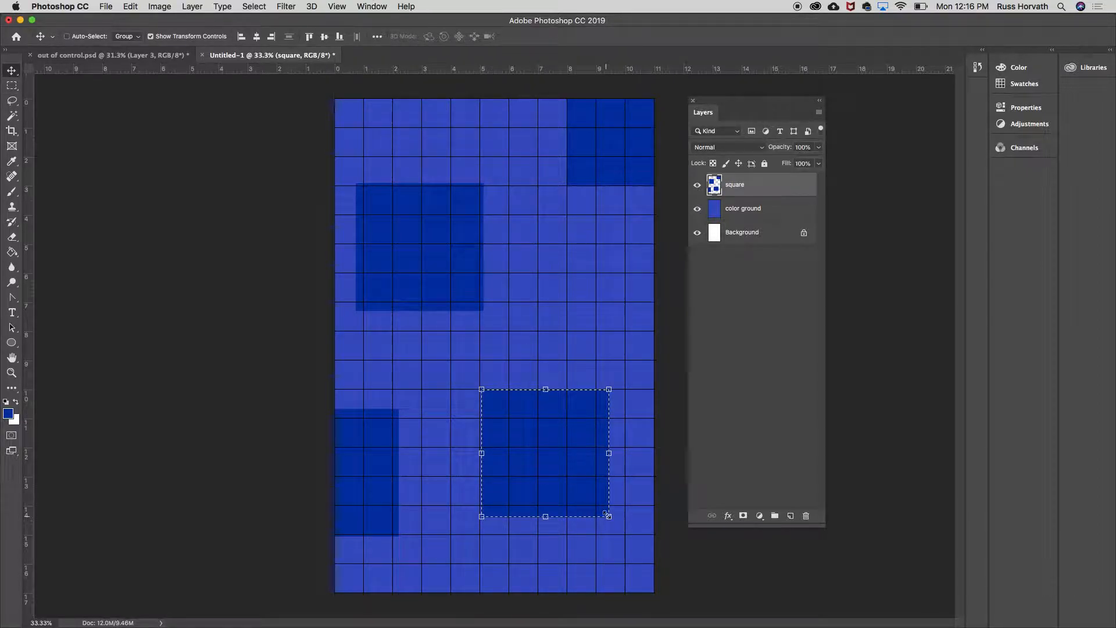
left_click_drag(607, 514, 592, 502)
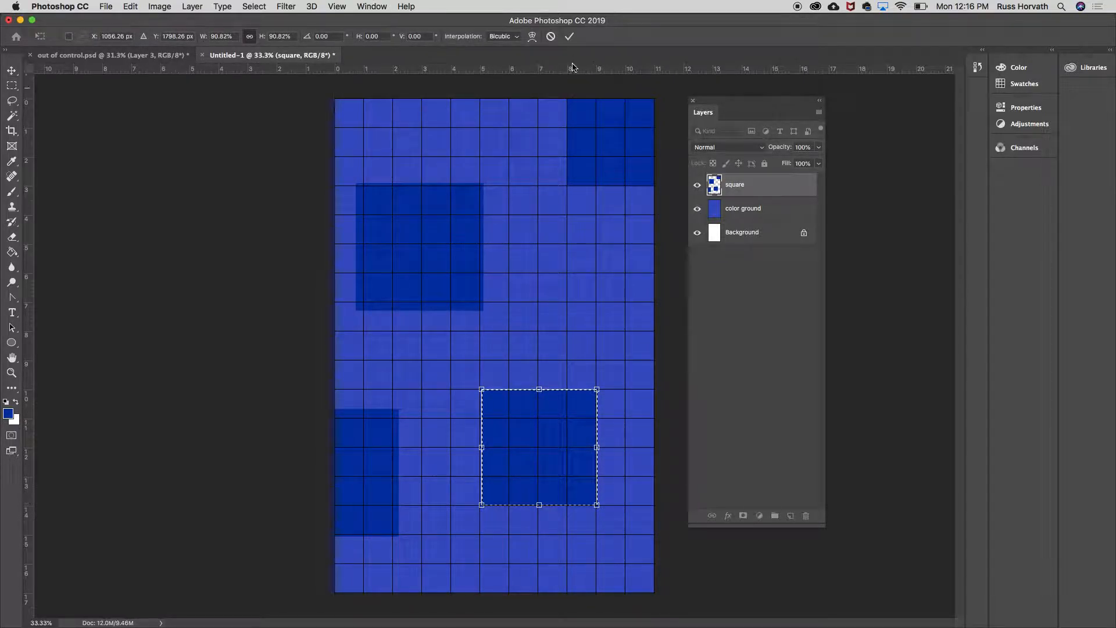
left_click(570, 36)
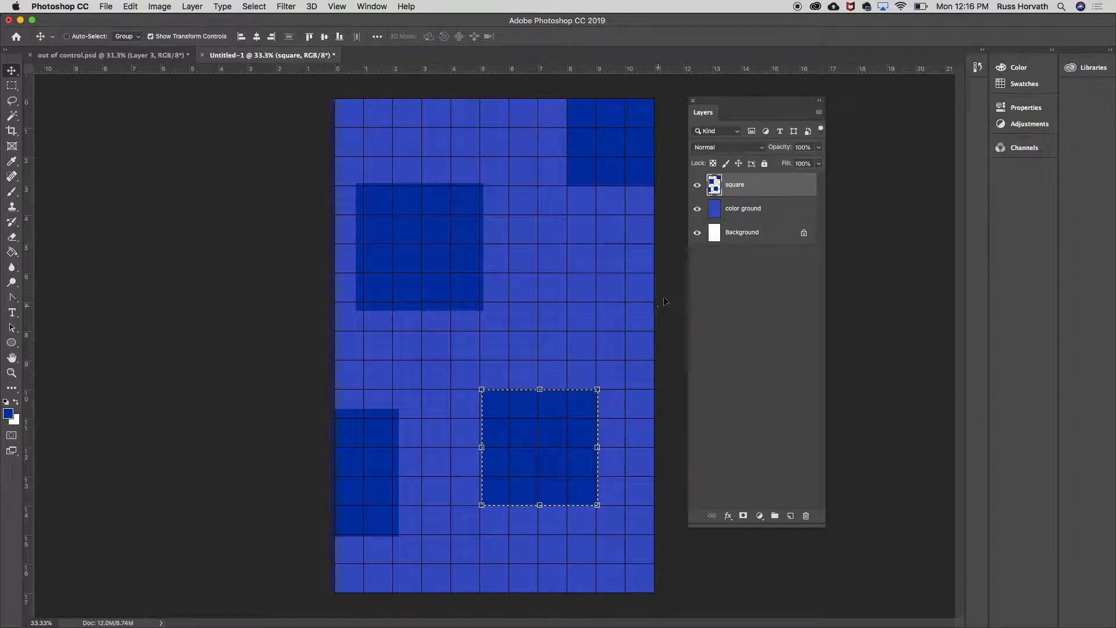
- Switch to the Elliptical Marquee tool and add a new top layer named circles
left_click(14, 85)
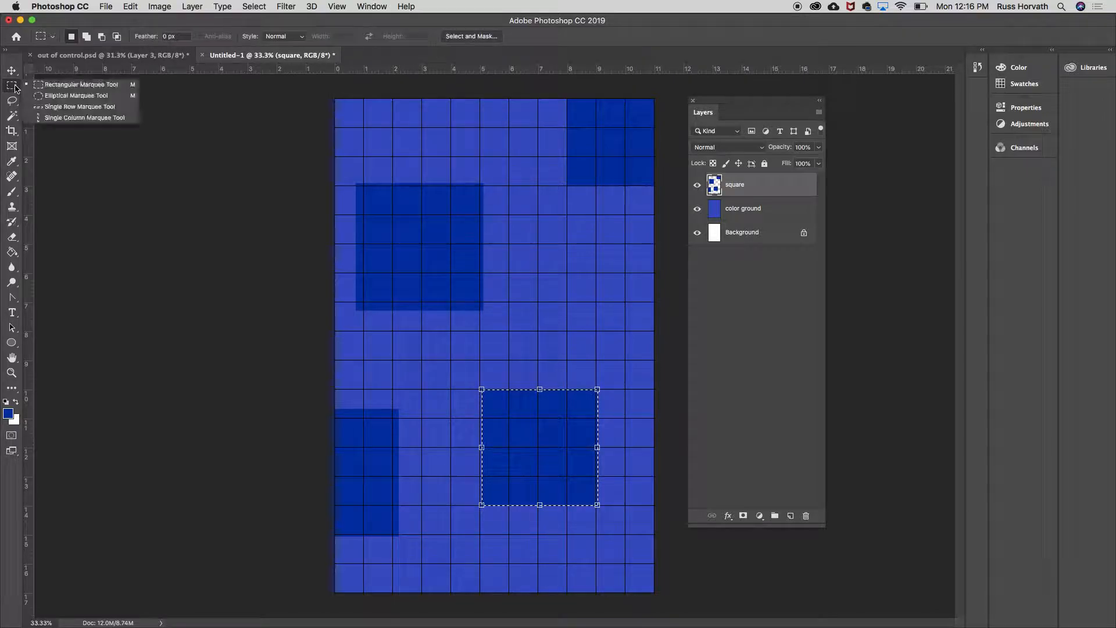
left_click(50, 97)
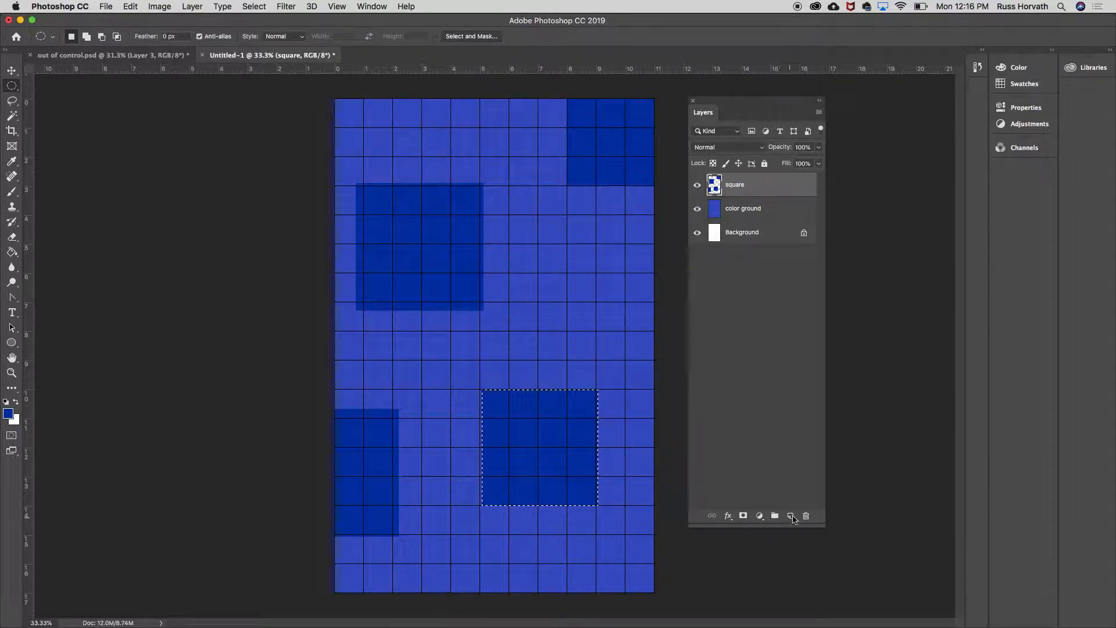
left_click(791, 516)
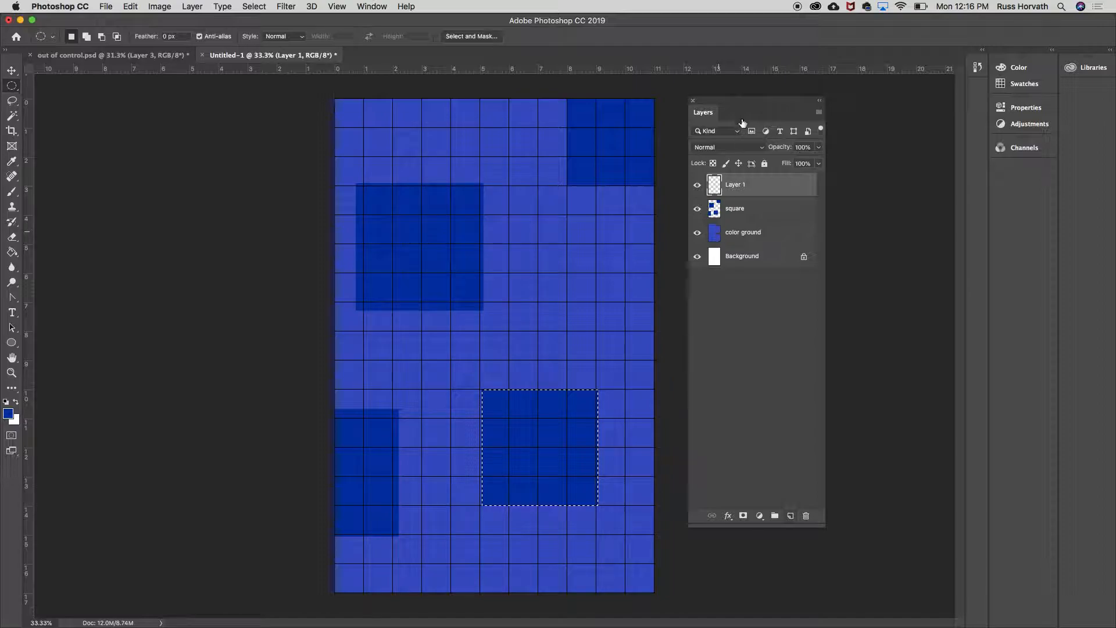
double_click(737, 187)
type("ci")
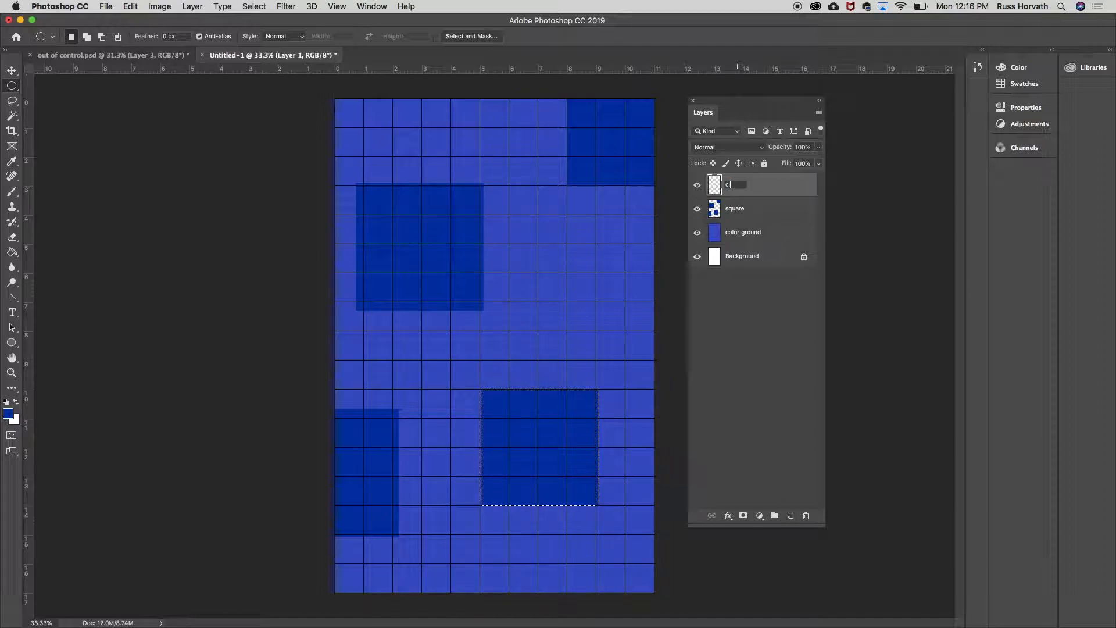
type("rcles")
key("Return")
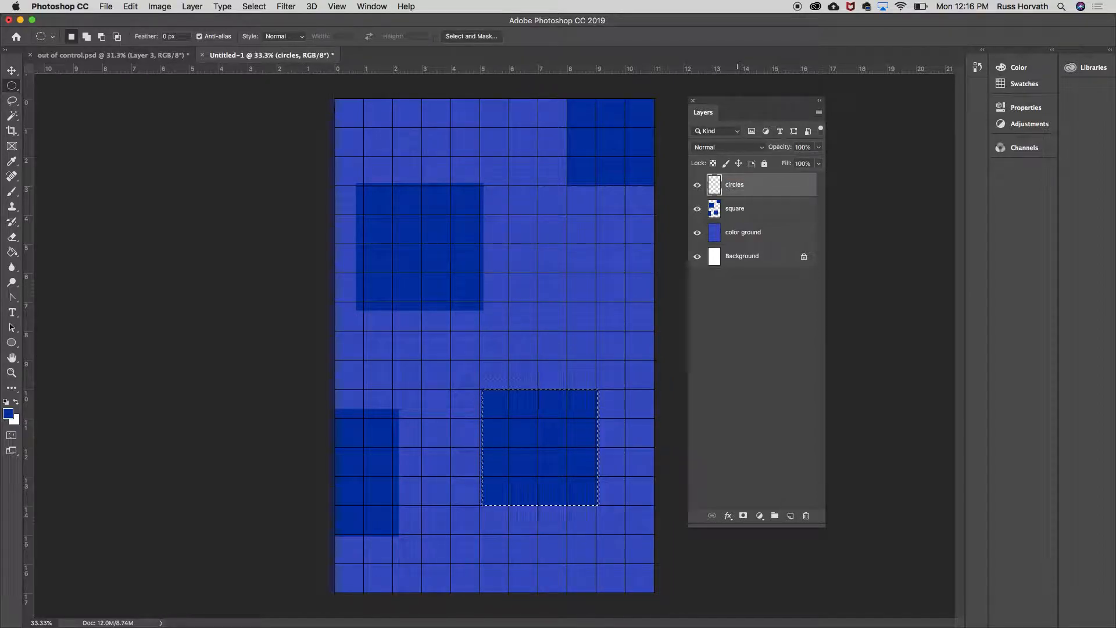
- Draw a circular selection about 6 inches across and reposition it near the middle of the canvas
left_click_drag(446, 140, 623, 372)
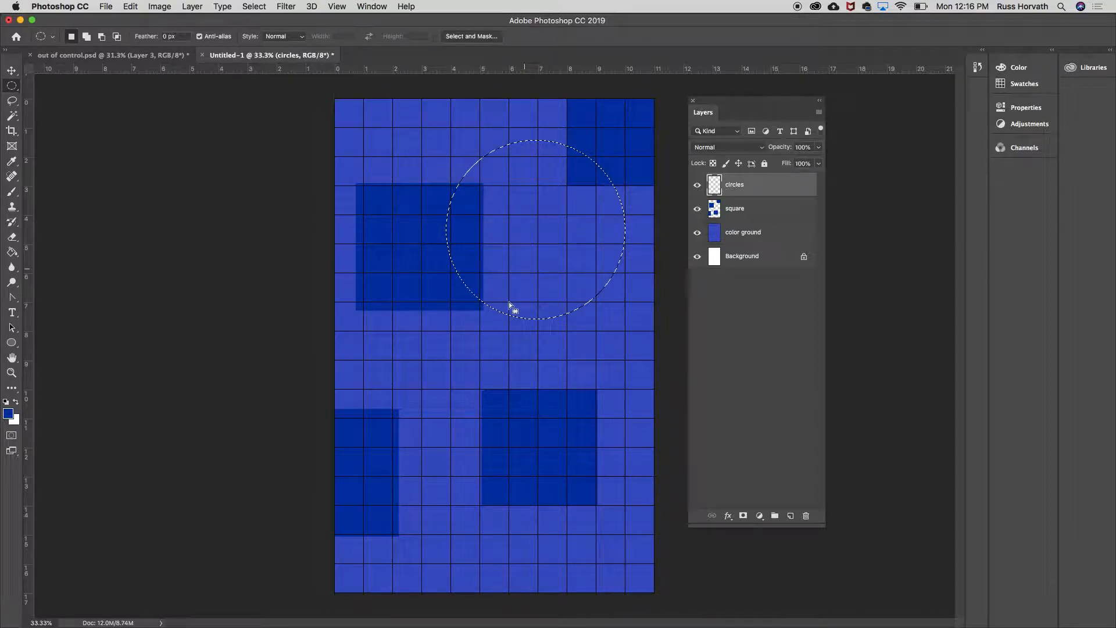
mouse_move(487, 328)
left_mouse_down()
mouse_move(475, 329)
mouse_move(489, 307)
left_mouse_up()
left_click_drag(502, 314, 502, 381)
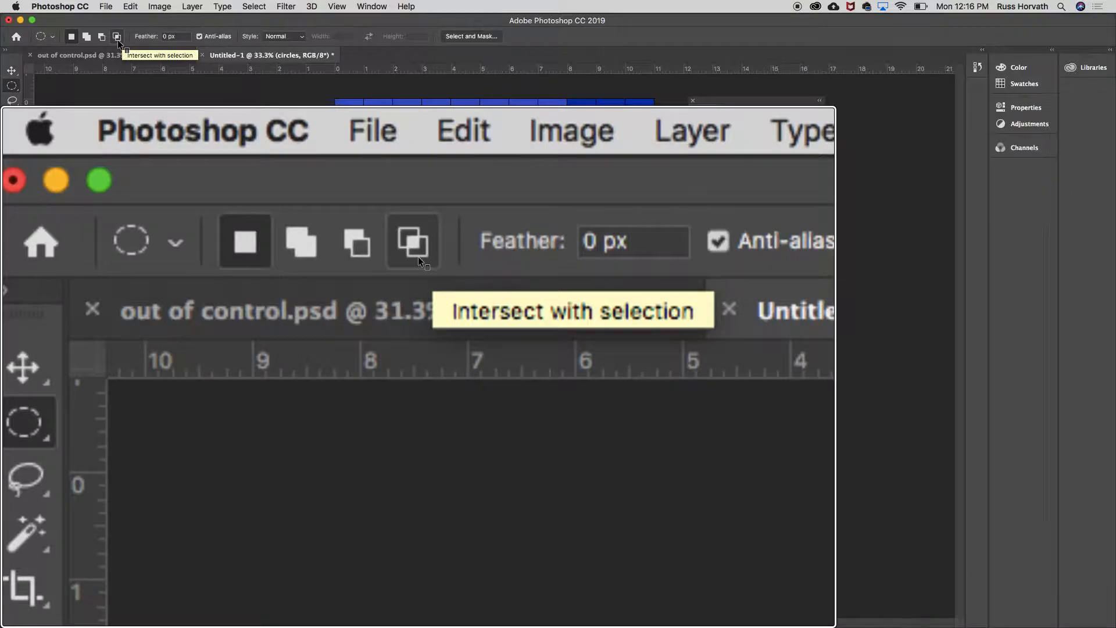
- Add two circles about 3 inches across to the upper edge of the circular selection, and subtract a wide ellipse from its lower half
left_click(86, 37)
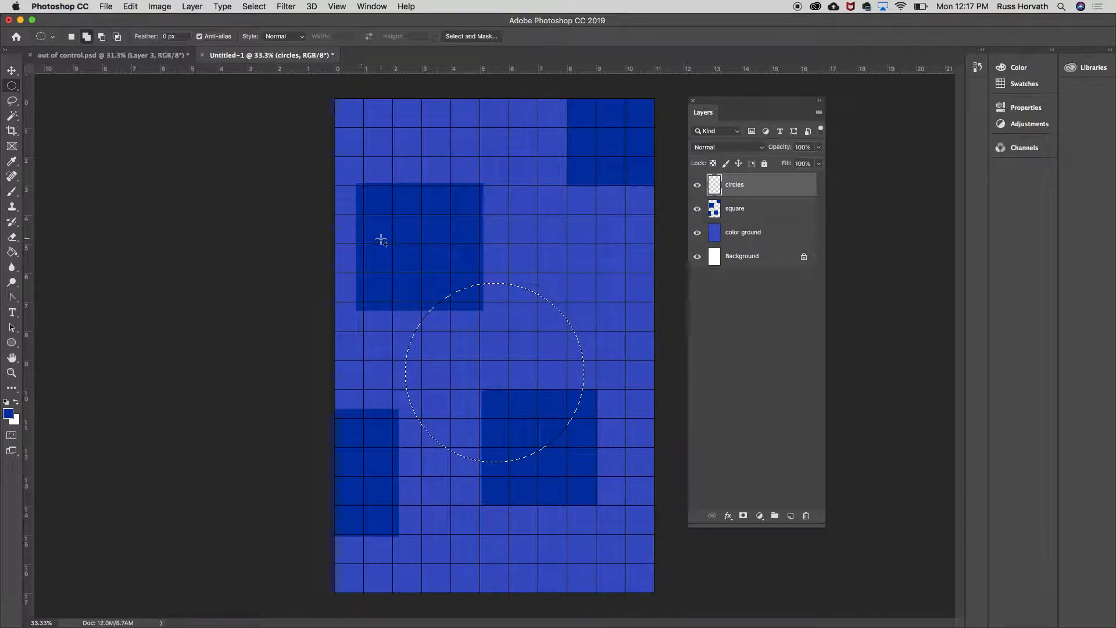
left_click_drag(440, 300, 482, 324)
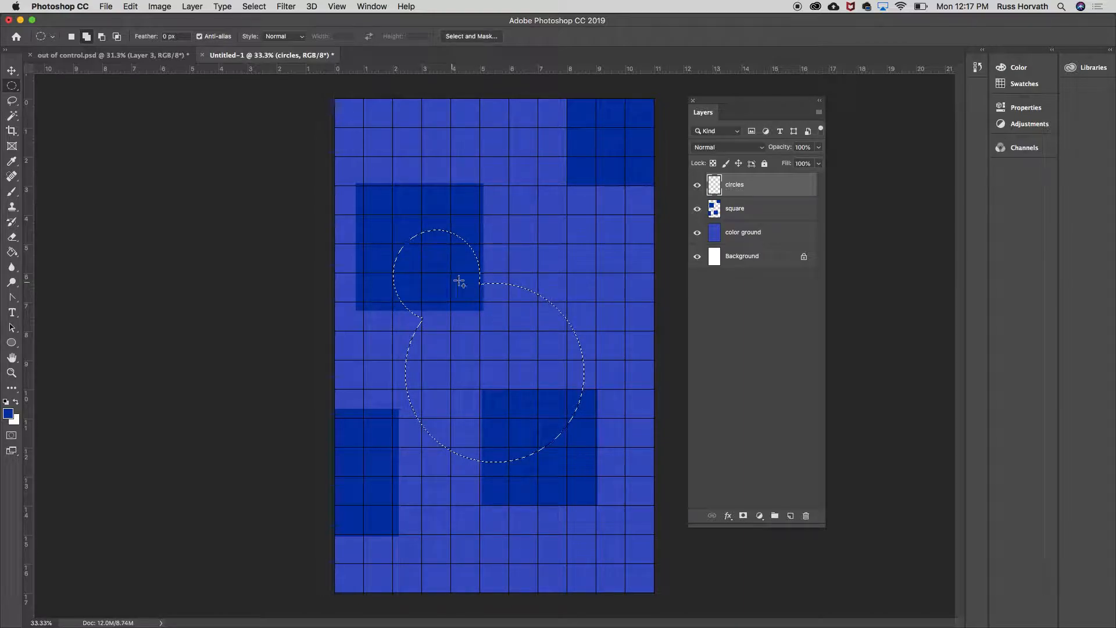
left_click_drag(580, 240, 500, 319)
left_click(102, 37)
left_click_drag(427, 450, 623, 351)
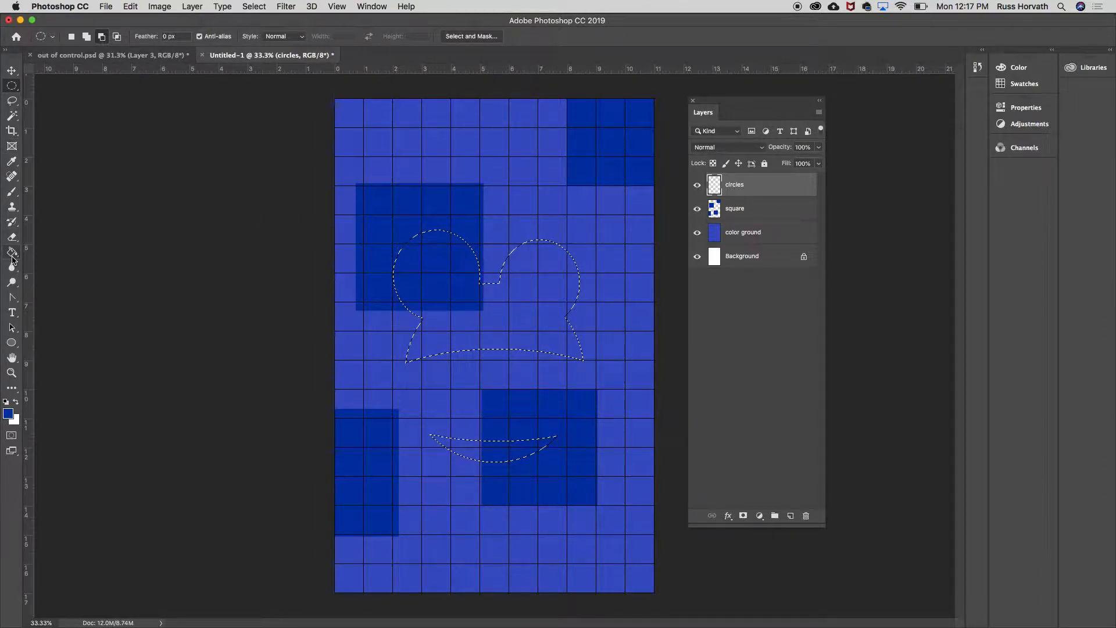
- Set the foreground color to pale gray-blue #9b99c1 and fill the combined circle selection on the circles layer with the Paint Bucket
left_click(9, 413)
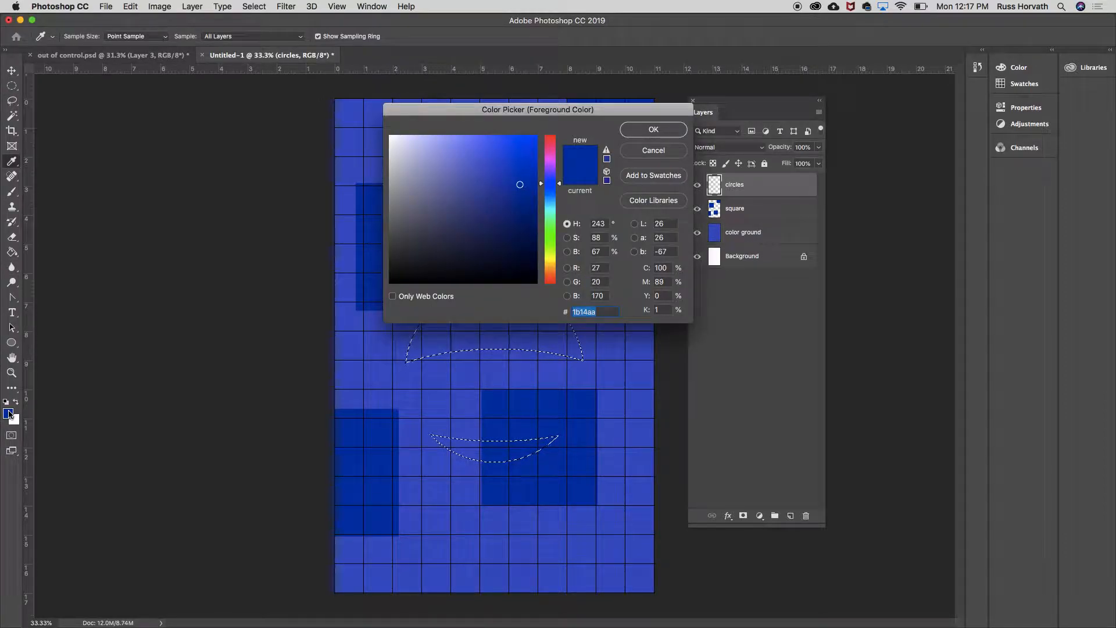
left_click(463, 172)
mouse_move(400, 222)
left_mouse_down()
mouse_move(429, 219)
mouse_move(421, 172)
left_mouse_up()
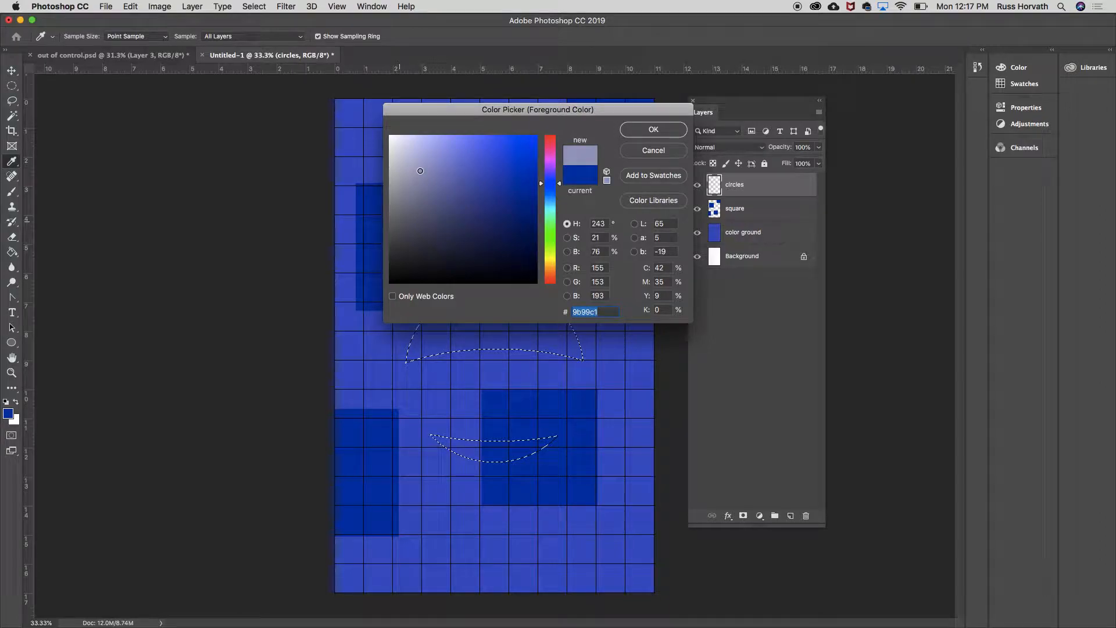
left_click(669, 131)
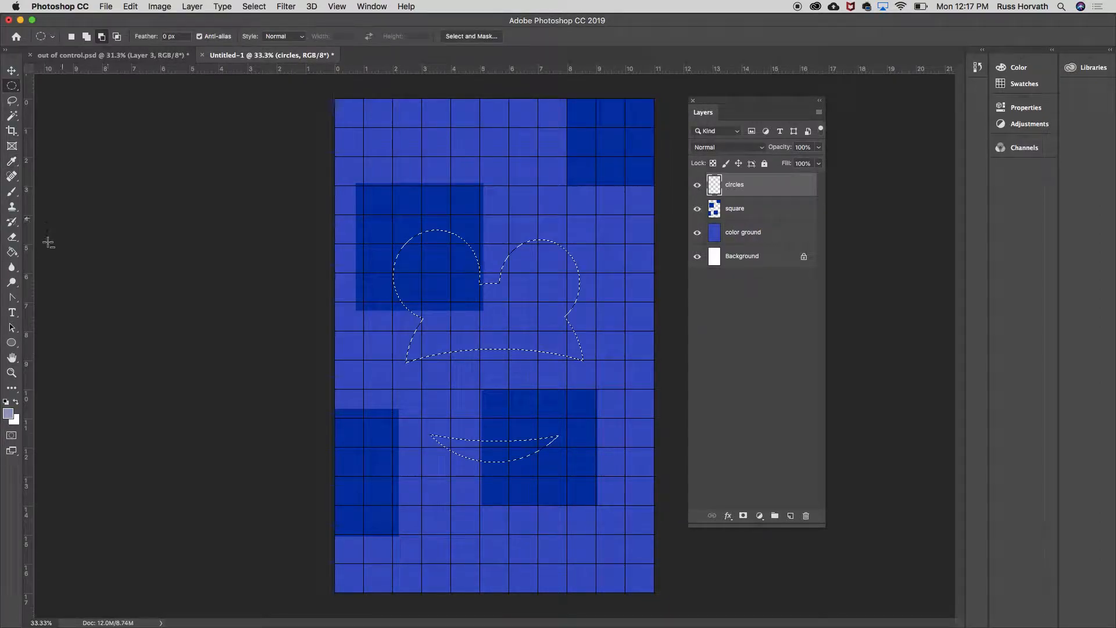
left_click(13, 254)
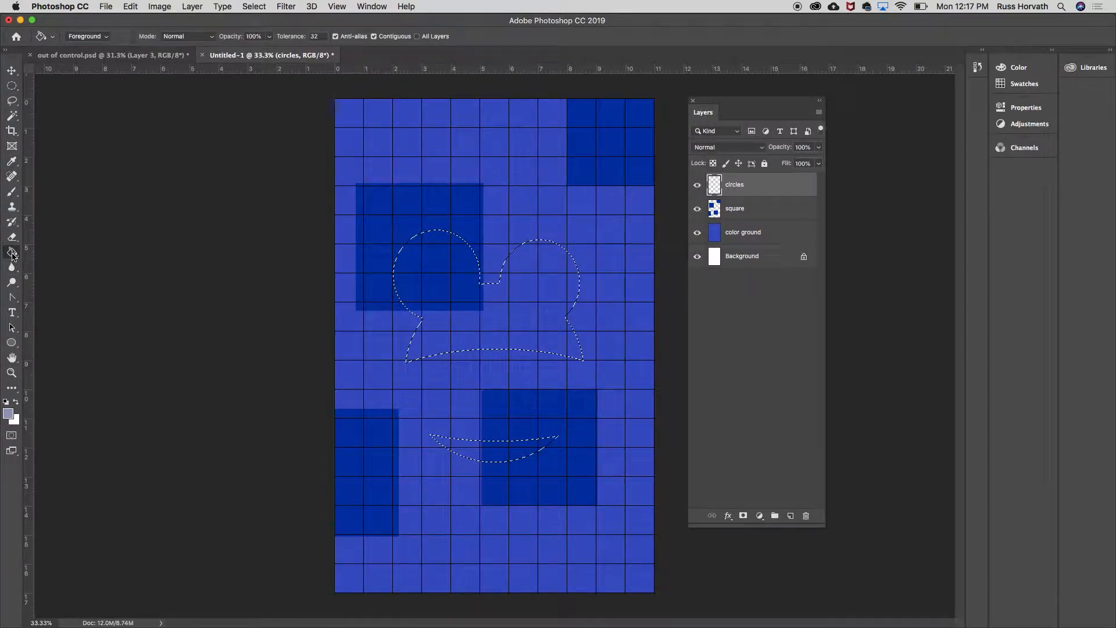
left_click(456, 283)
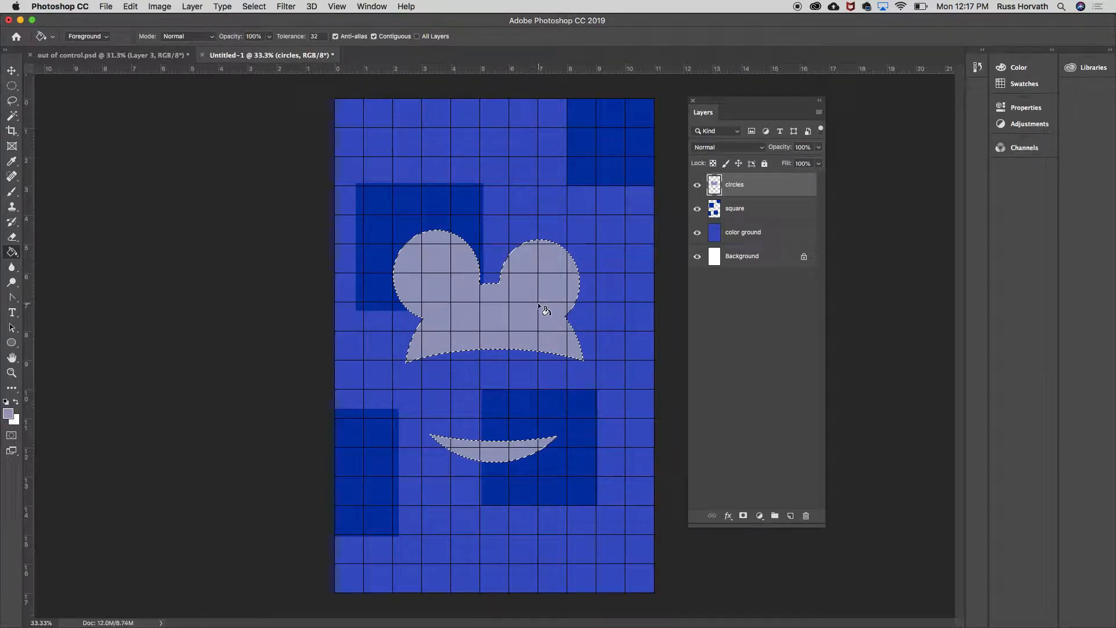
left_click(11, 71)
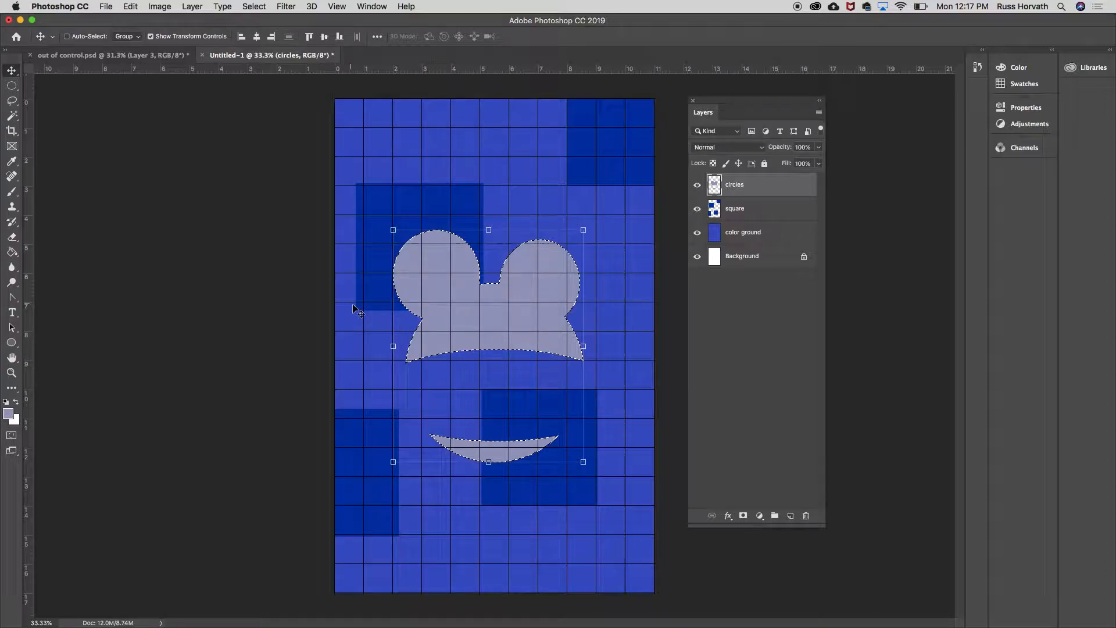
- Move the filled circle shape about 1 inch right and 2.5 inches up, and switch to the Lasso tool
left_click_drag(470, 316, 501, 247)
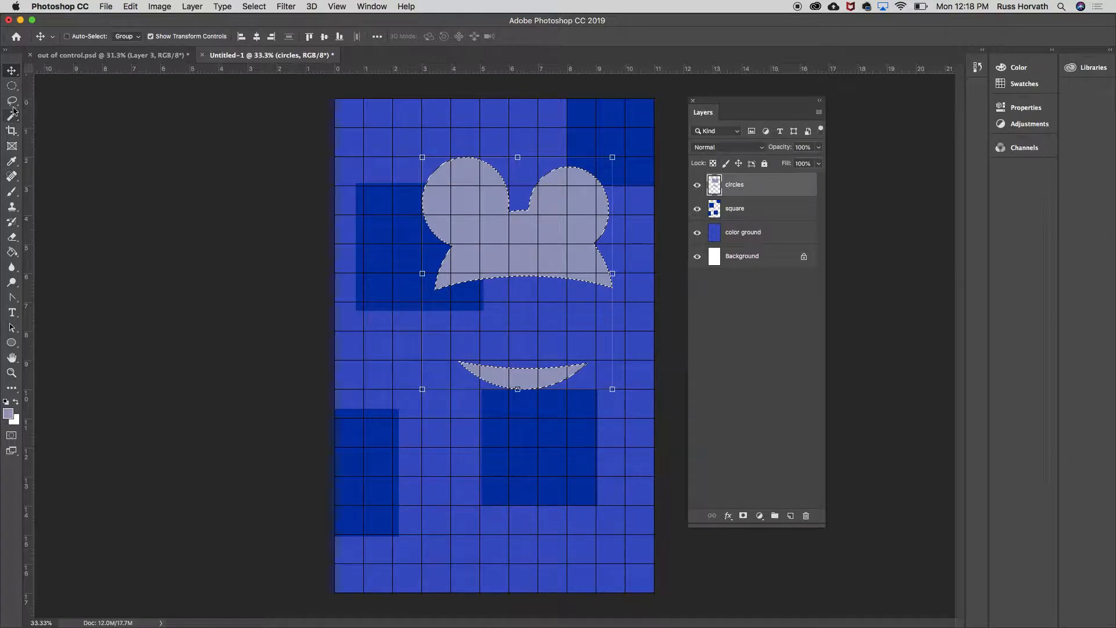
left_click(12, 87)
right_click(13, 90)
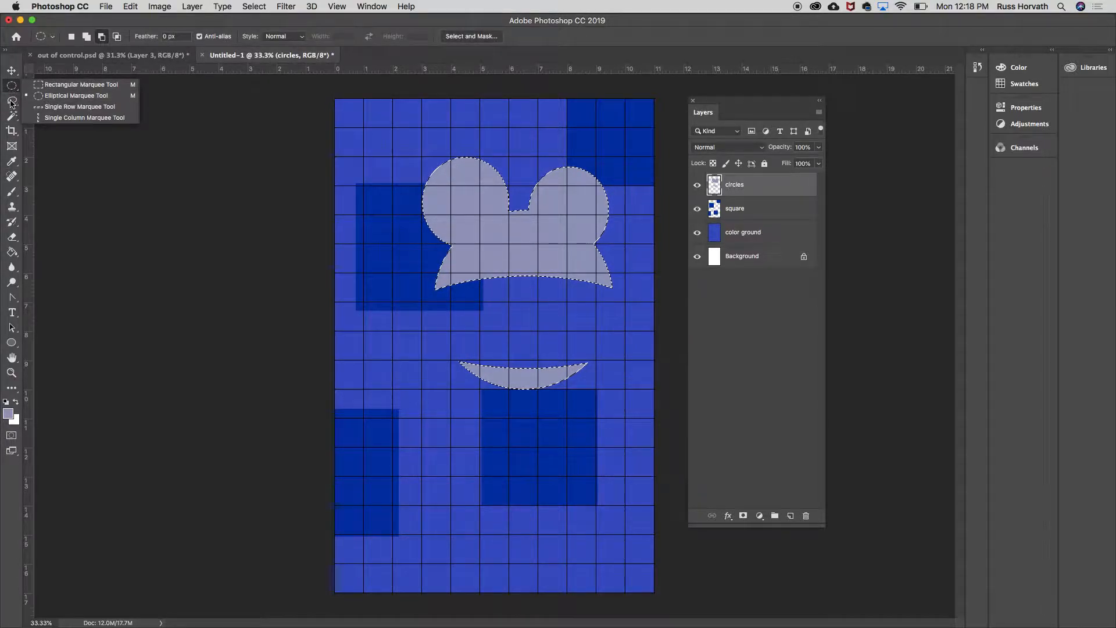
left_click(12, 105)
left_click(12, 104)
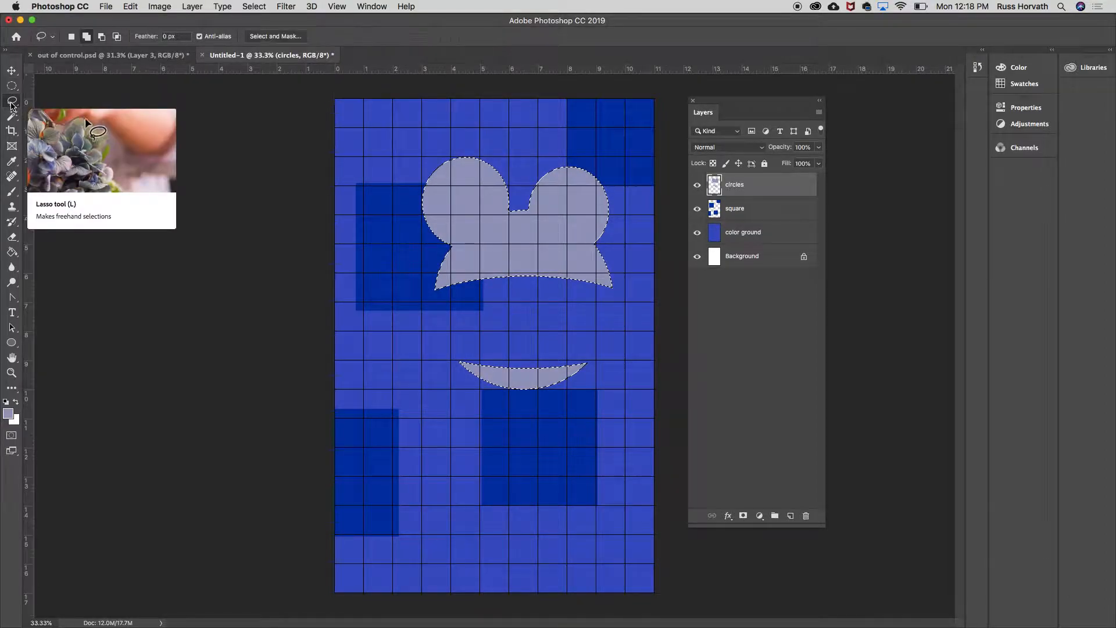
right_click(13, 102)
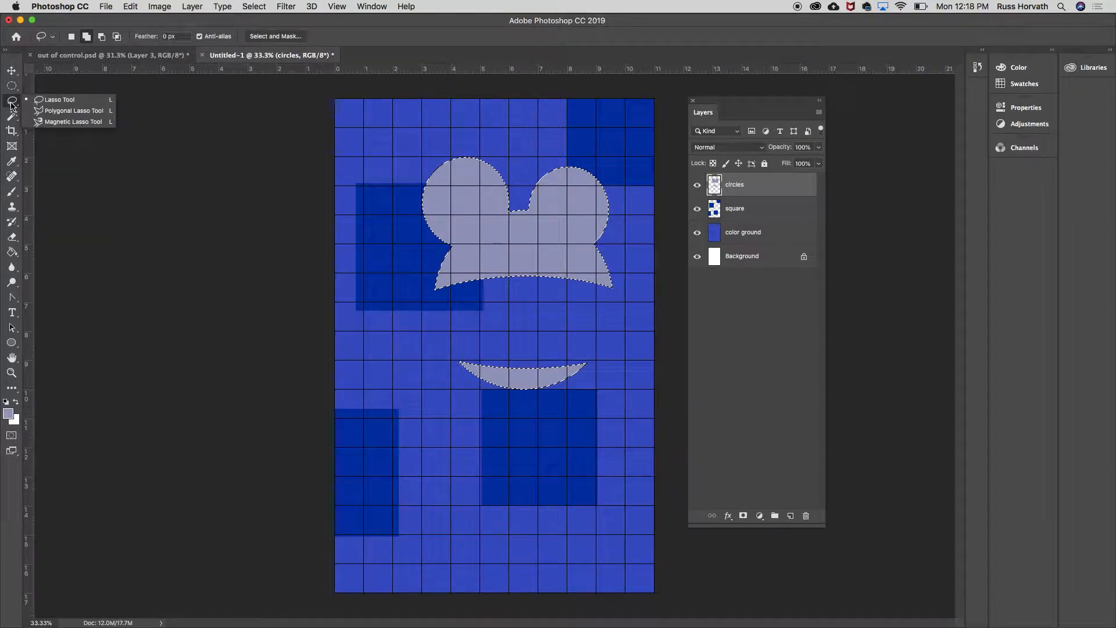
left_click(59, 103)
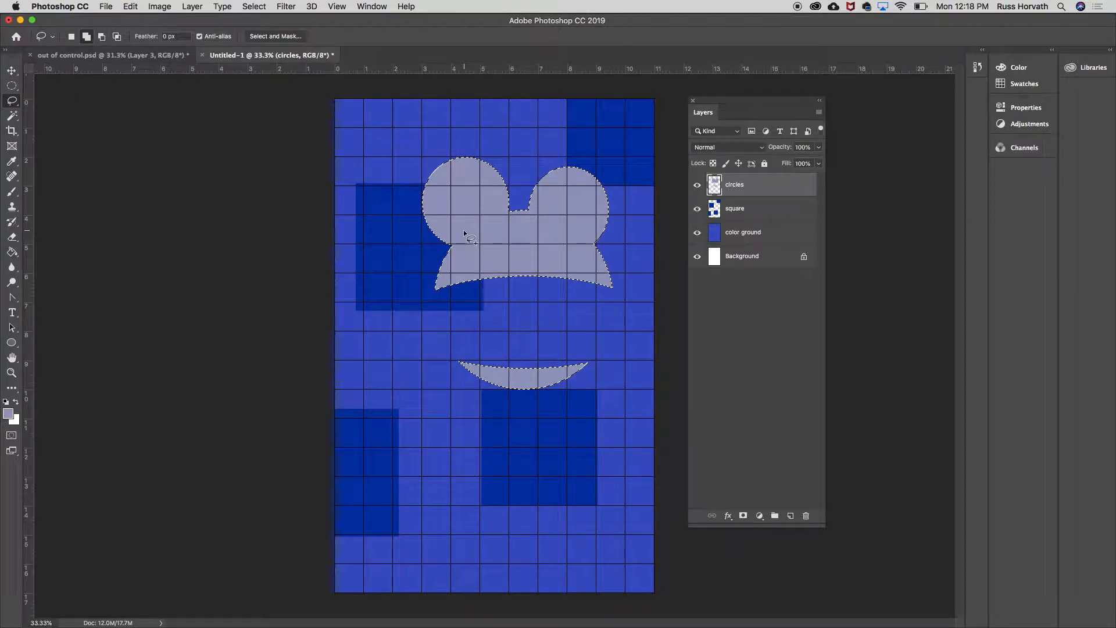
- Add a freehand region below the shape's left circle to the selection and fill it with the pale gray-blue foreground color
mouse_move(417, 243)
left_mouse_down()
mouse_move(376, 323)
mouse_move(383, 357)
mouse_move(408, 365)
mouse_move(436, 339)
mouse_move(489, 332)
mouse_move(498, 266)
left_mouse_up()
left_click_drag(464, 231, 462, 229)
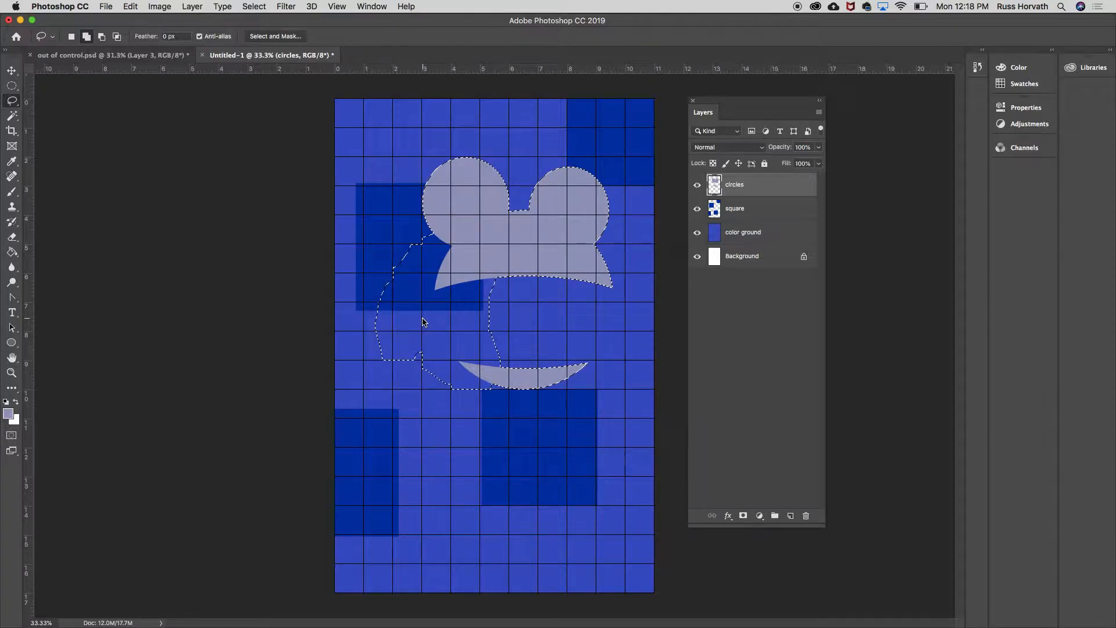
left_click(11, 252)
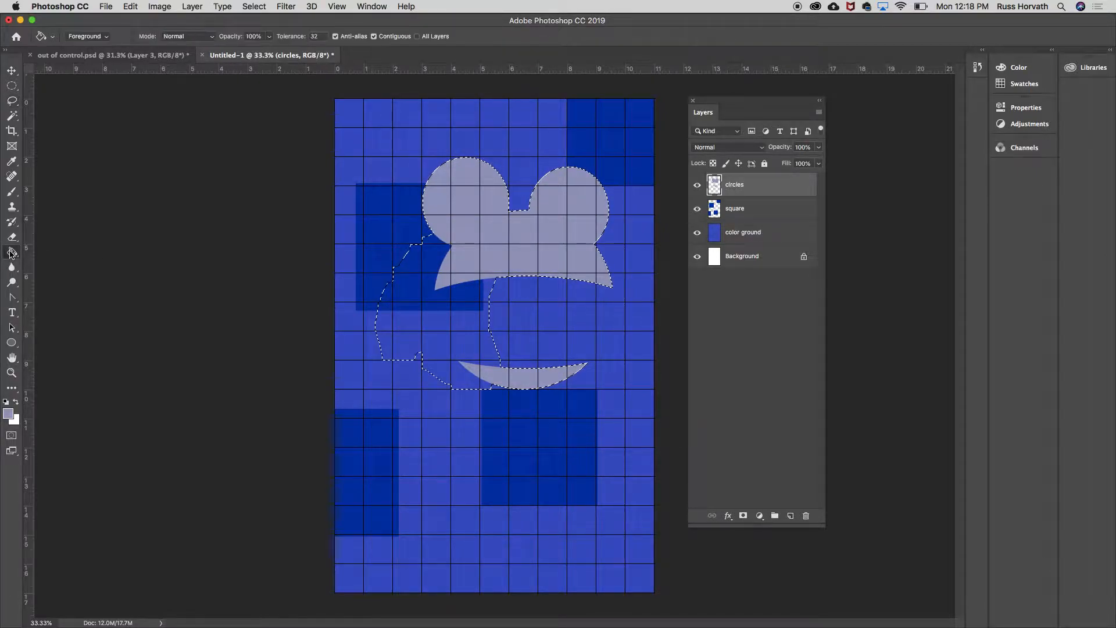
left_click(396, 331)
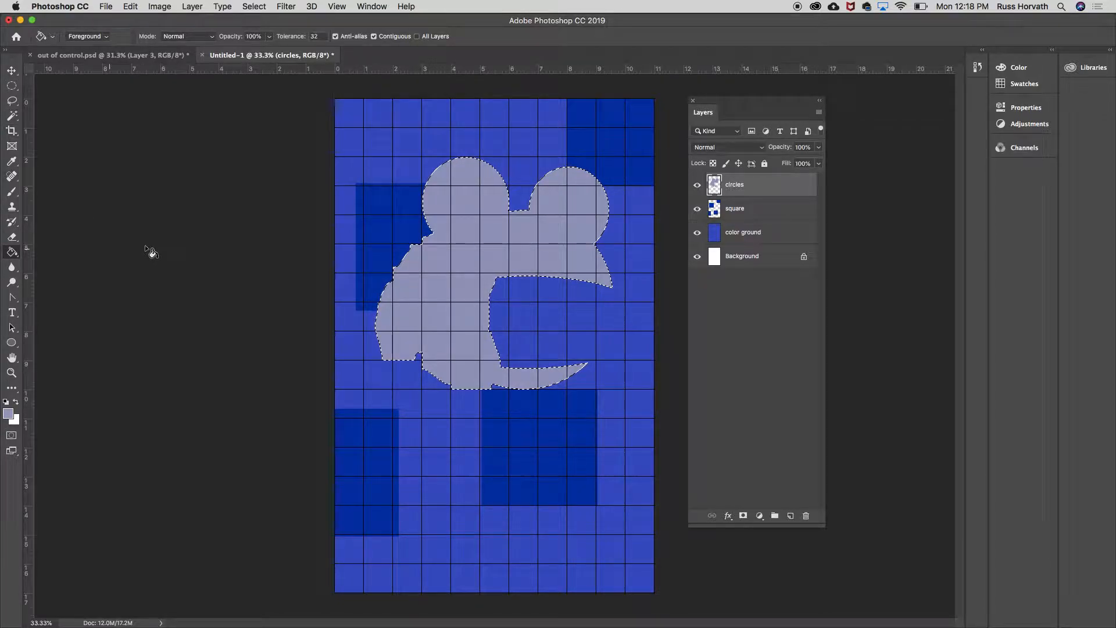
- Hide the grid and extend the shape's left side with a freehand Lasso addition filled in pale gray-blue
key("super+apostrophe")
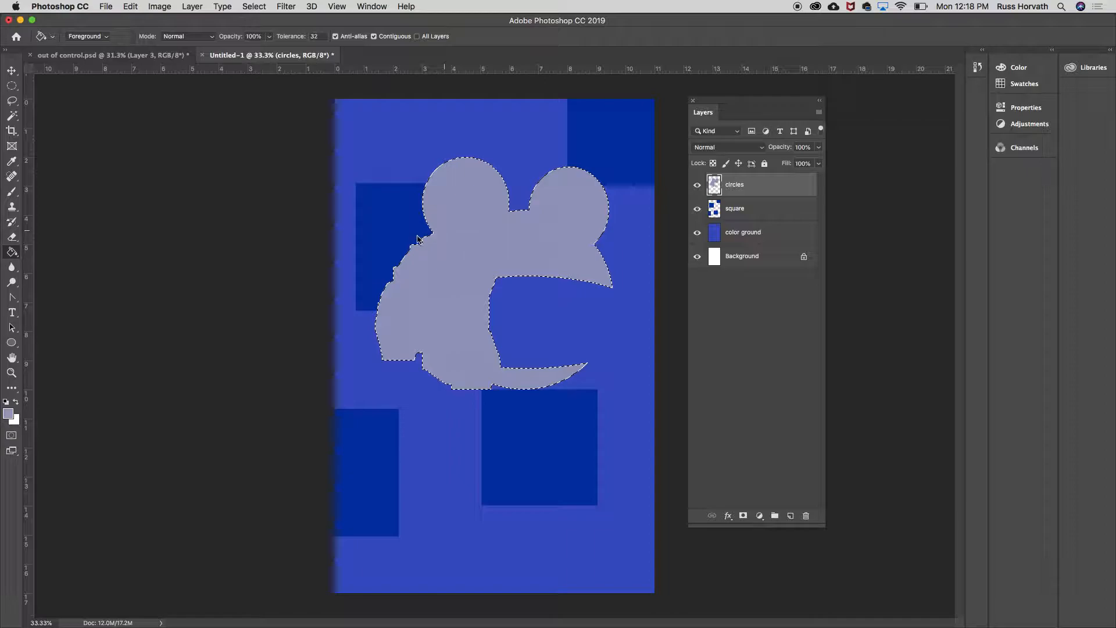
left_click(12, 101)
mouse_move(451, 231)
left_mouse_down()
mouse_move(402, 236)
mouse_move(359, 318)
mouse_move(363, 354)
mouse_move(407, 370)
mouse_move(436, 354)
mouse_move(452, 231)
left_mouse_up()
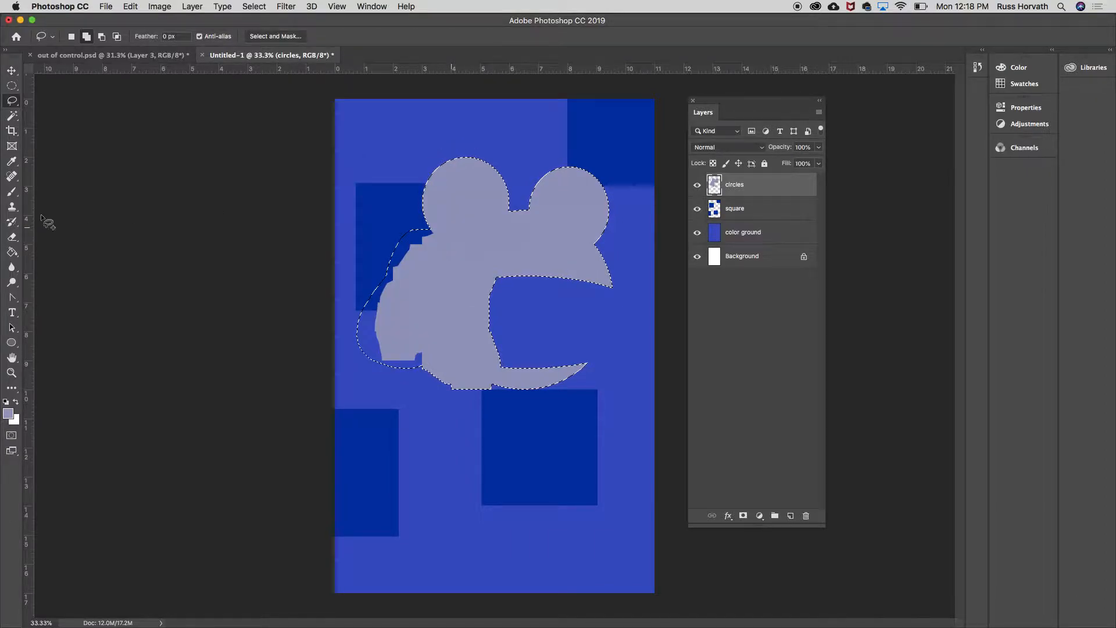
left_click(12, 252)
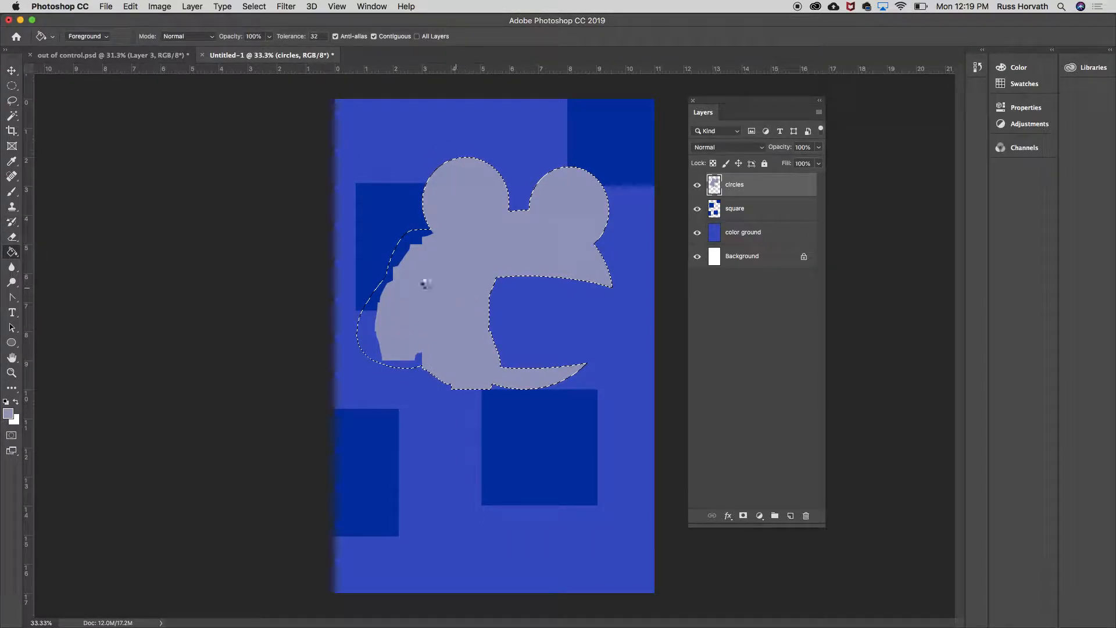
left_click(374, 324)
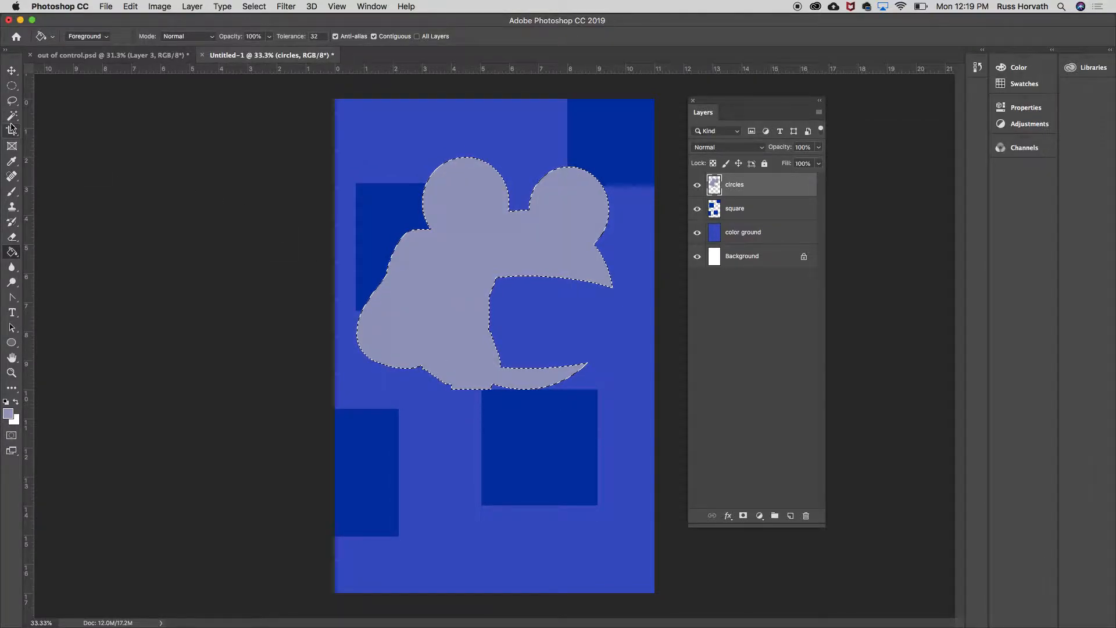
- Subtract three narrow upward-pointing spikes from the left half of the selection with the Polygonal Lasso
left_click(12, 101)
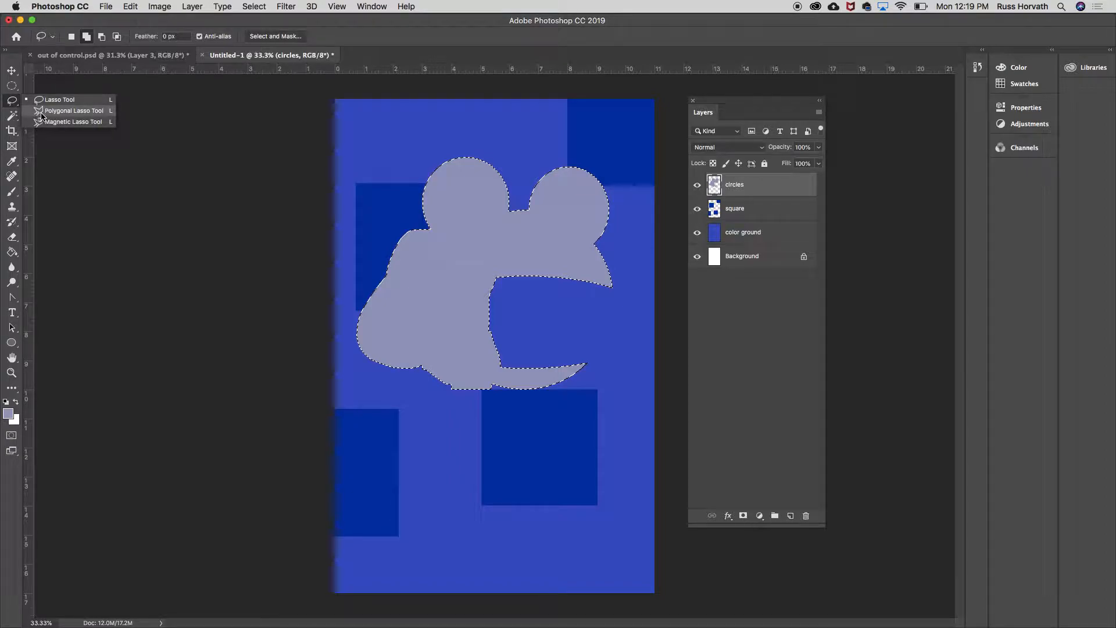
left_click(42, 114)
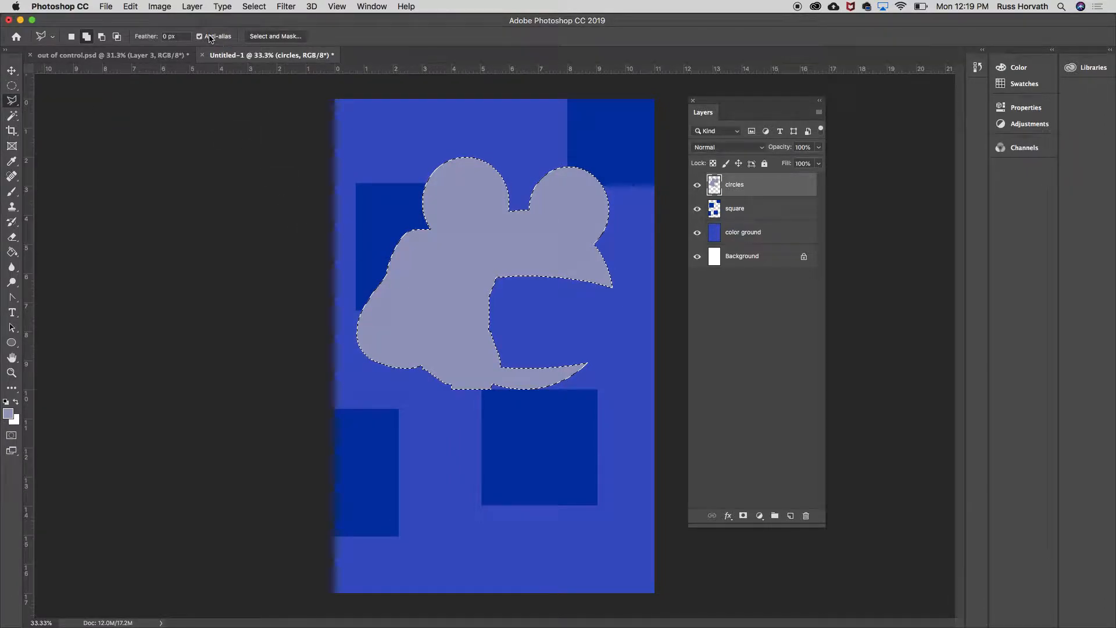
left_click(101, 36)
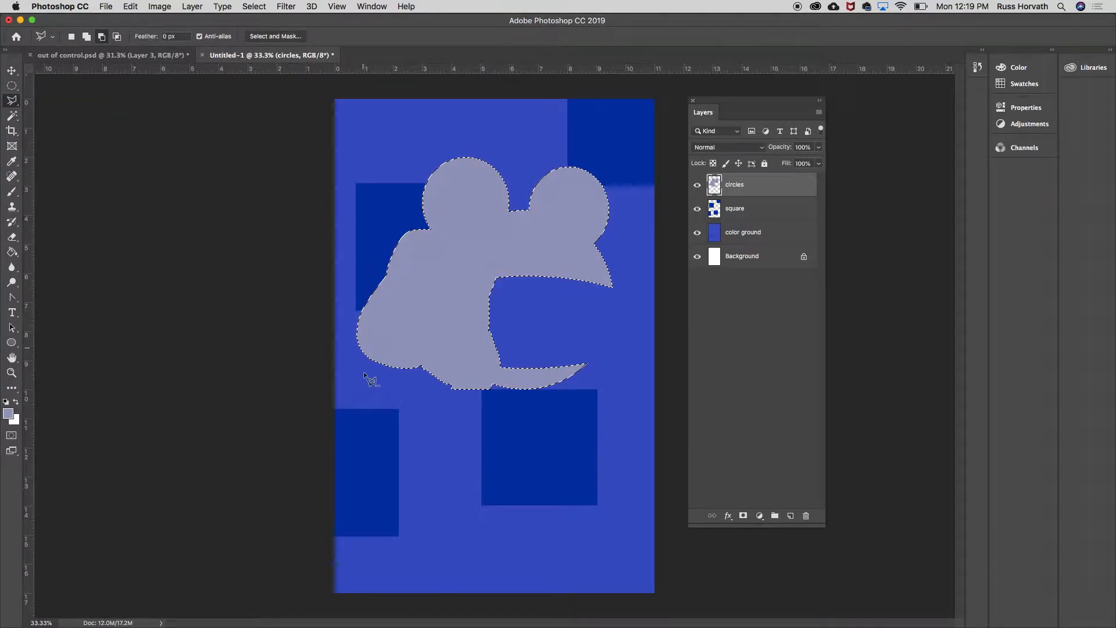
left_click(370, 385)
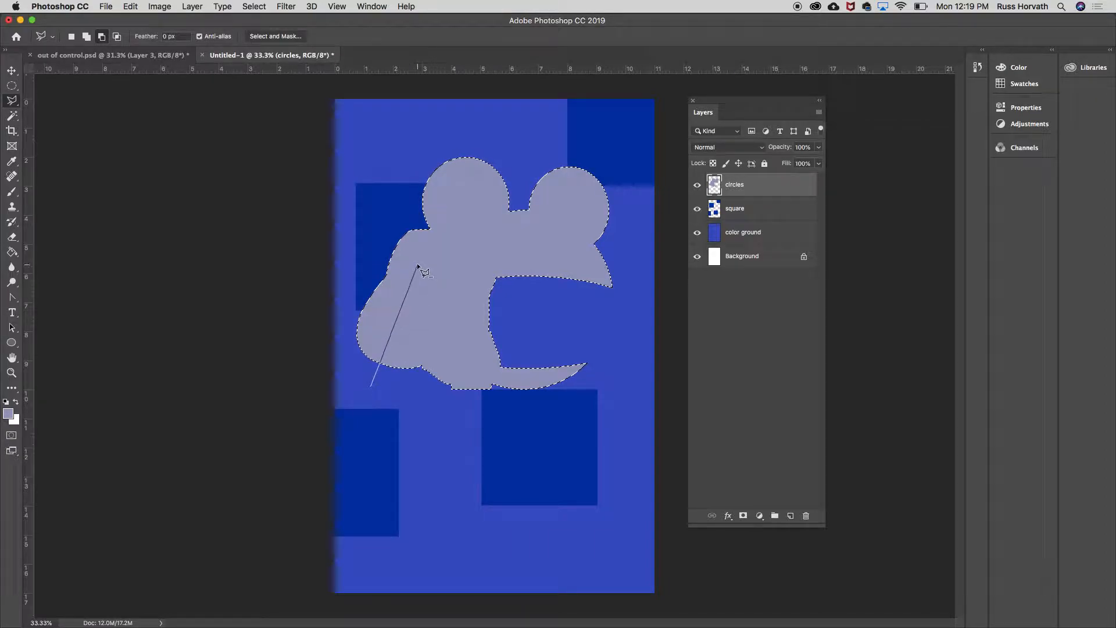
left_click(417, 265)
left_click(414, 399)
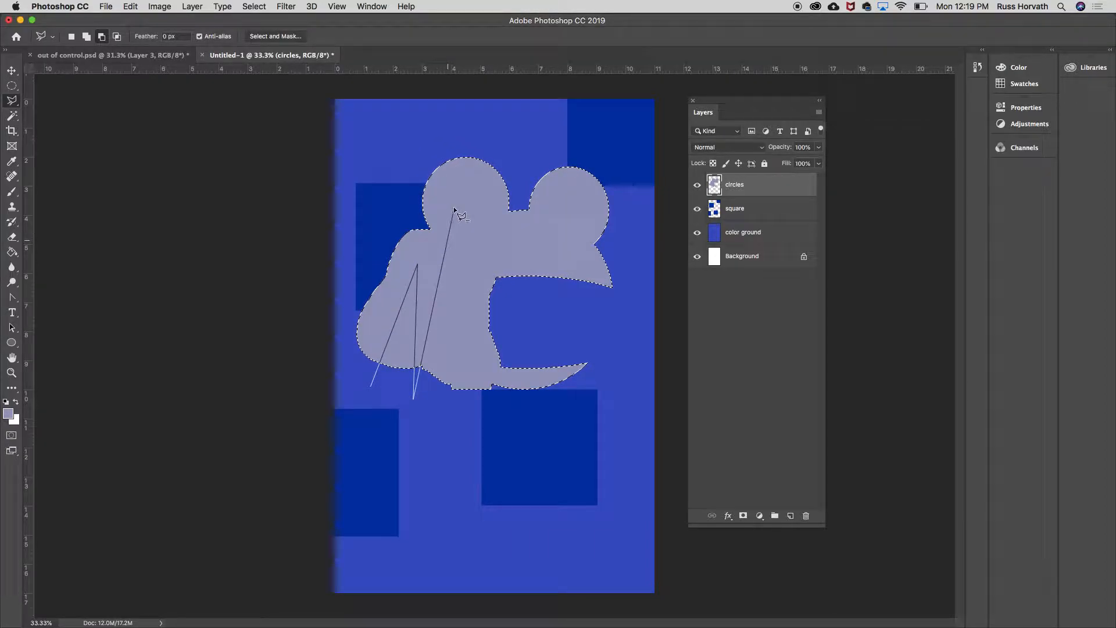
left_click(460, 187)
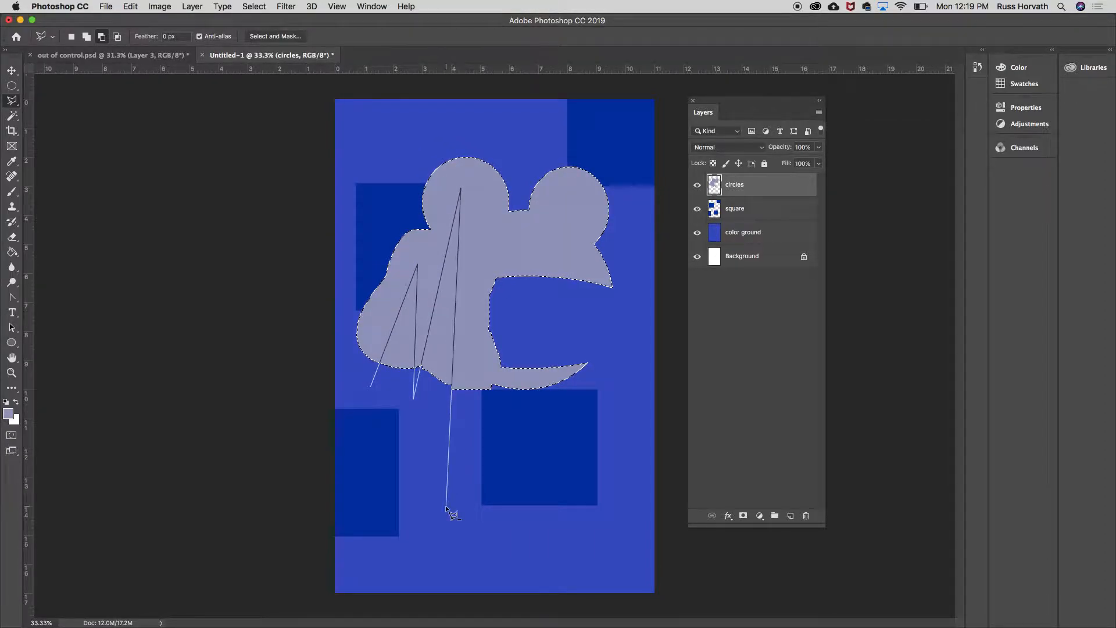
left_click(443, 412)
left_click(487, 221)
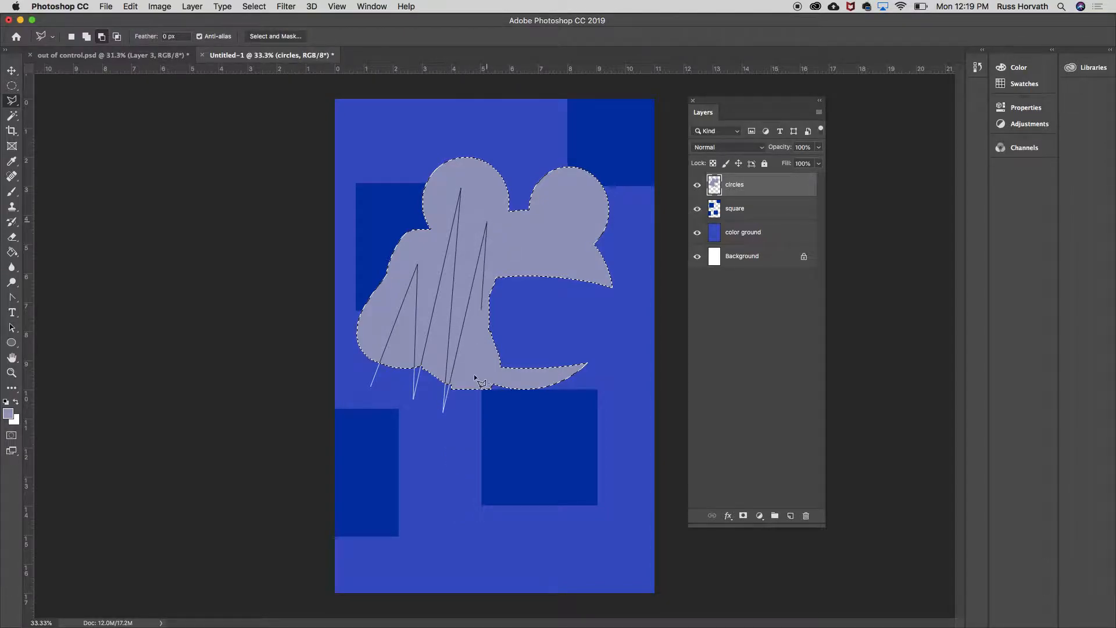
left_click(463, 443)
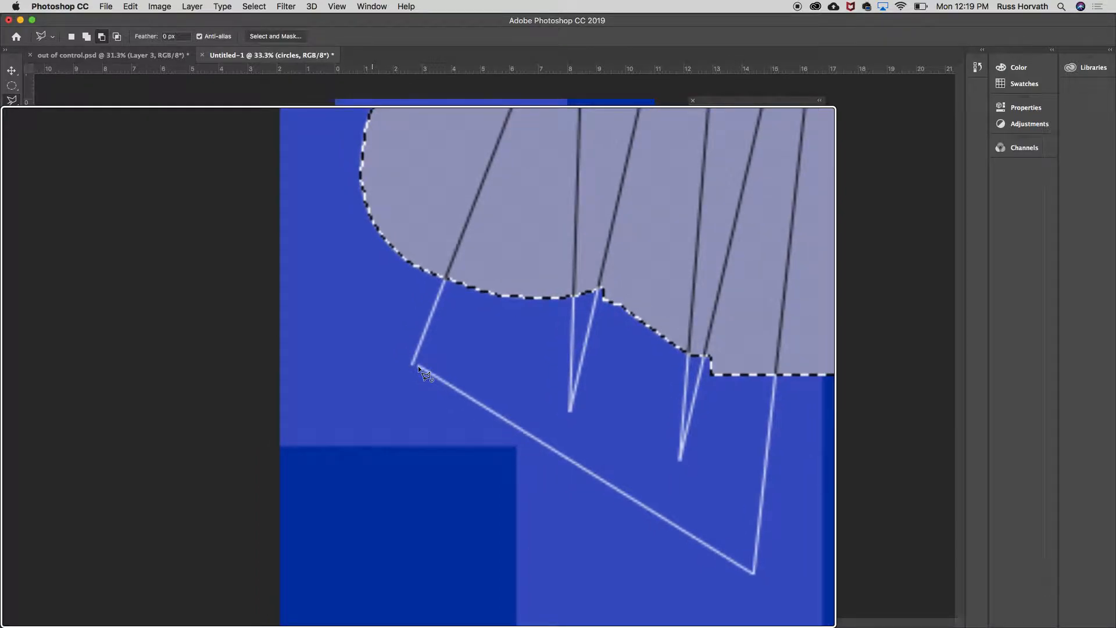
left_click(418, 367)
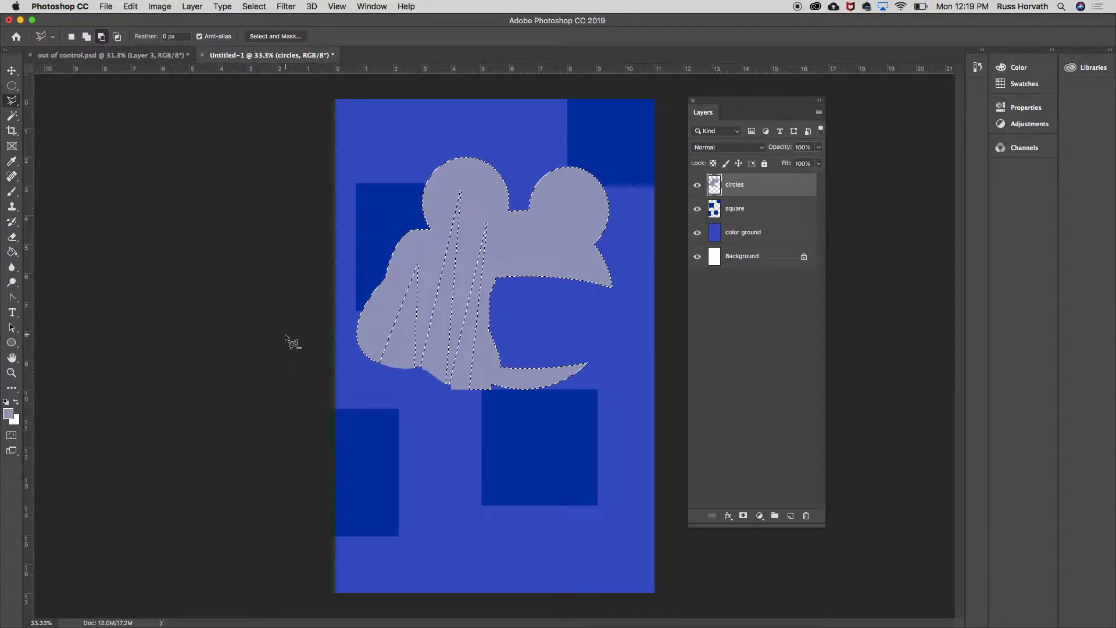
- Set the foreground color to near-black blue #19182d and fill the remaining selection on the circles layer
left_click(8, 413)
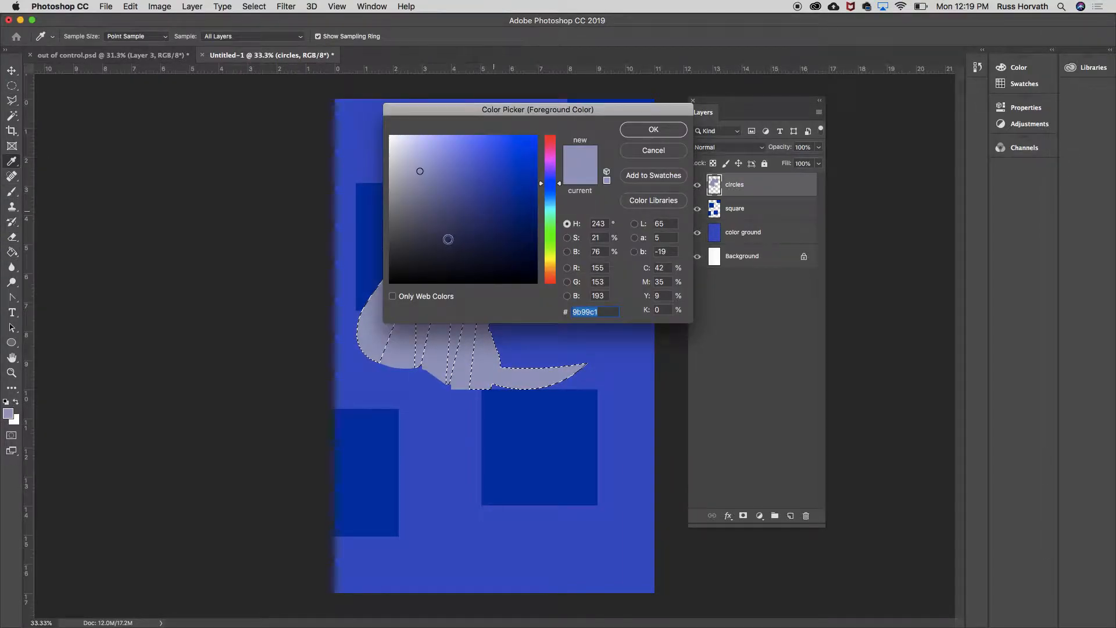
left_click(459, 257)
left_click(654, 131)
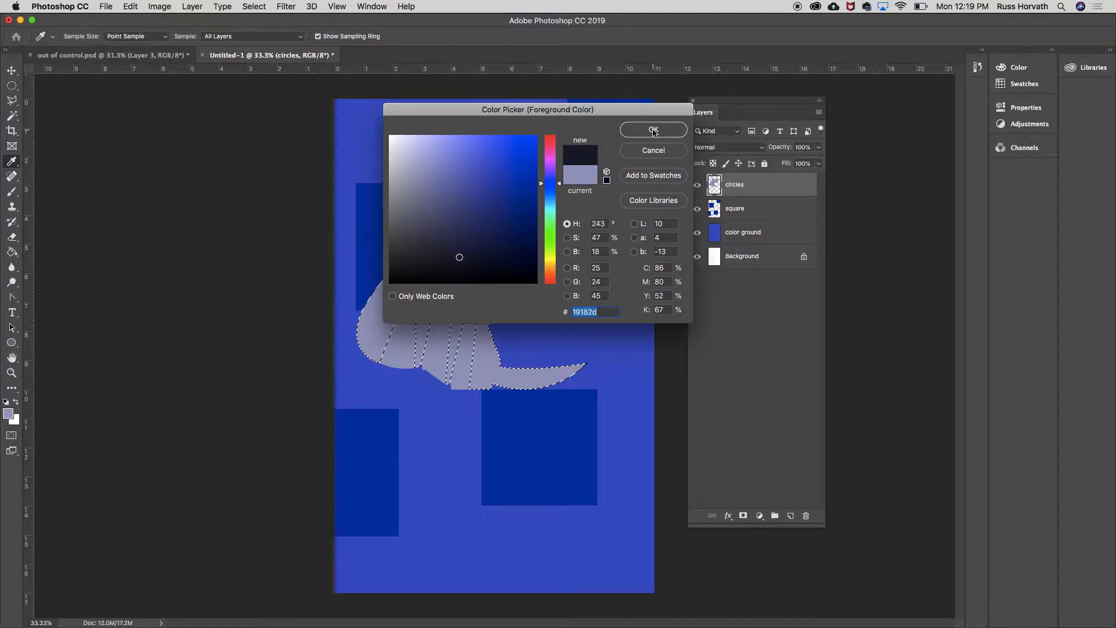
left_click(430, 254)
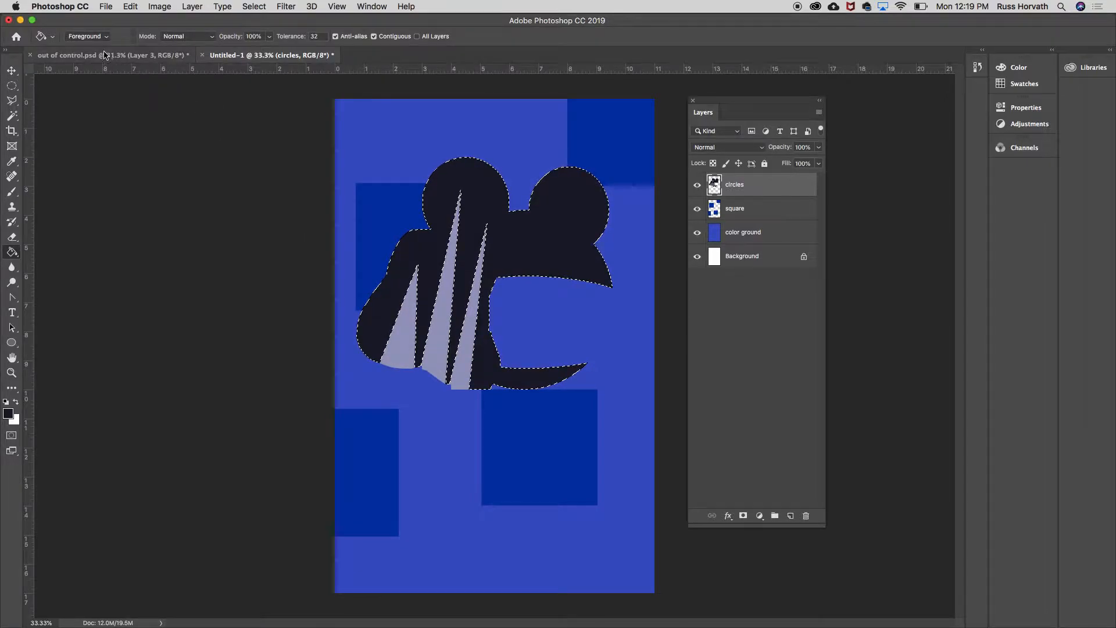
- Return to the Polygonal Lasso in subtract mode and deselect the shape
left_click(12, 100)
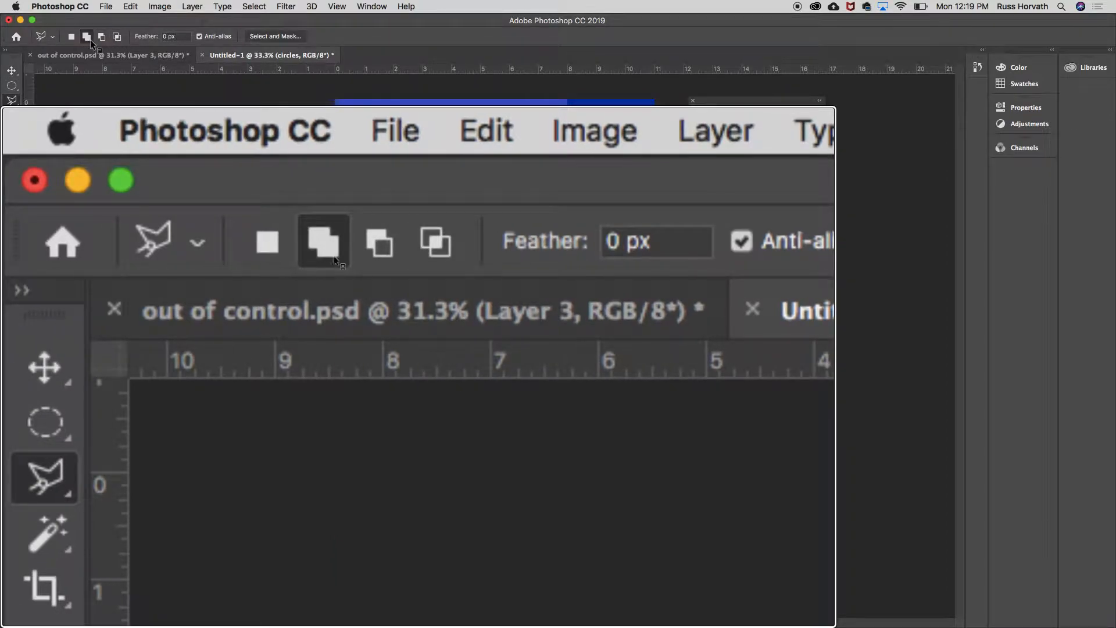
left_click(102, 37)
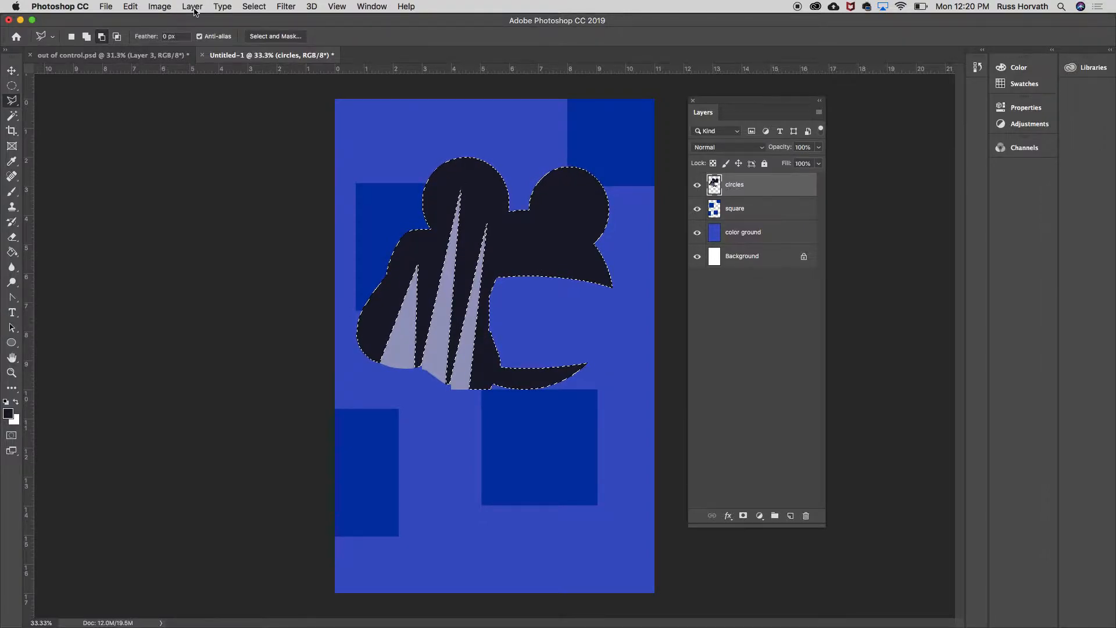
left_click(246, 7)
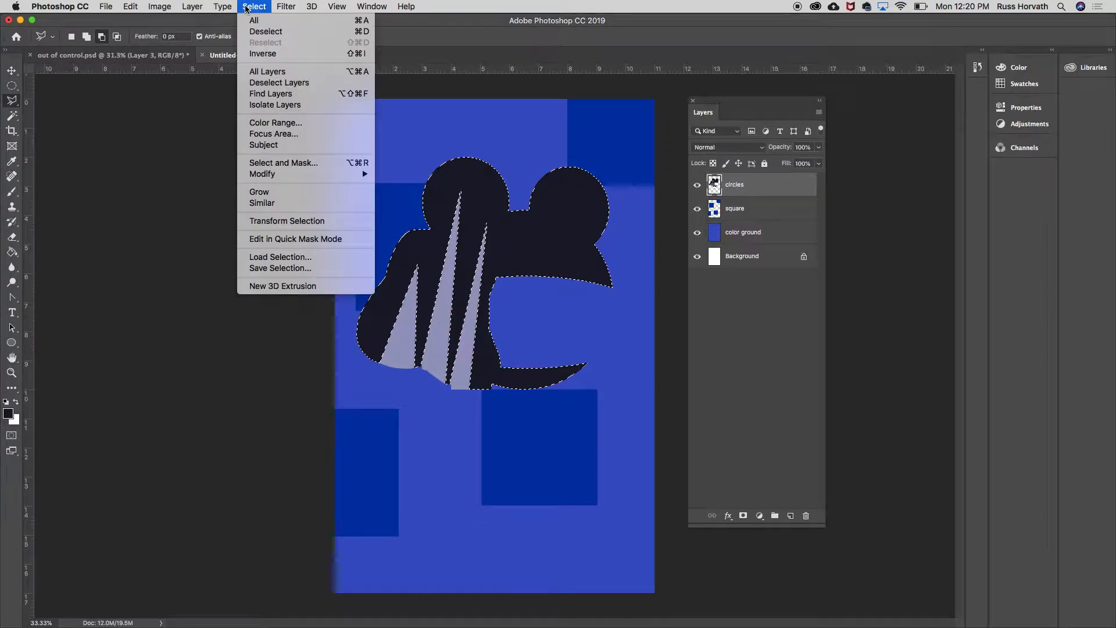
left_click(266, 31)
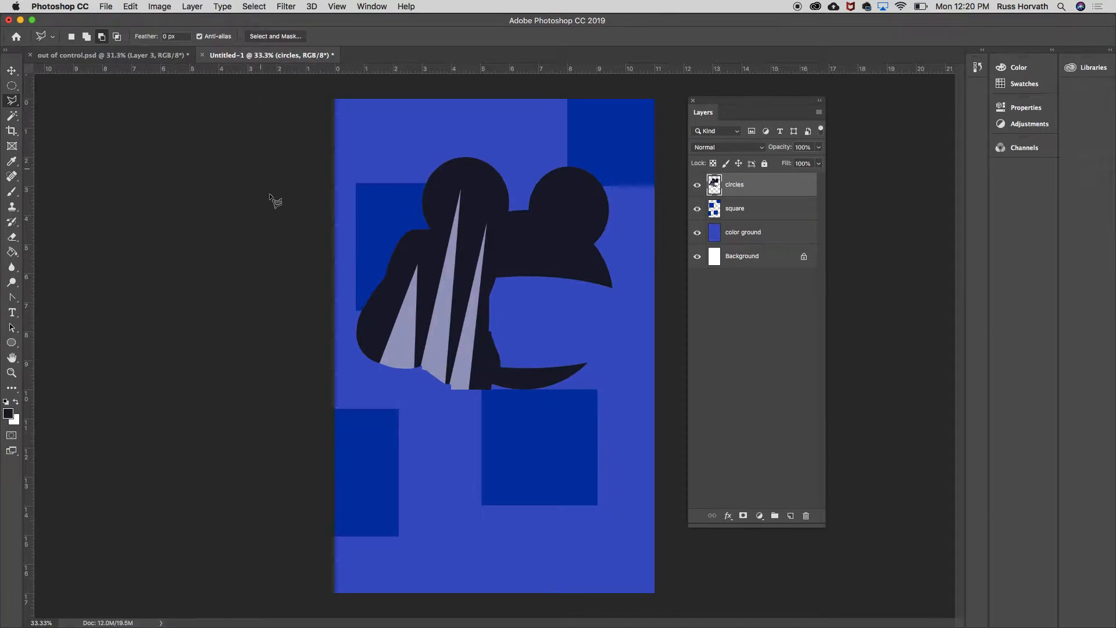
- Try selecting parts of the dark shape with the Quick Selection tool, and clear the selection
left_click(11, 116)
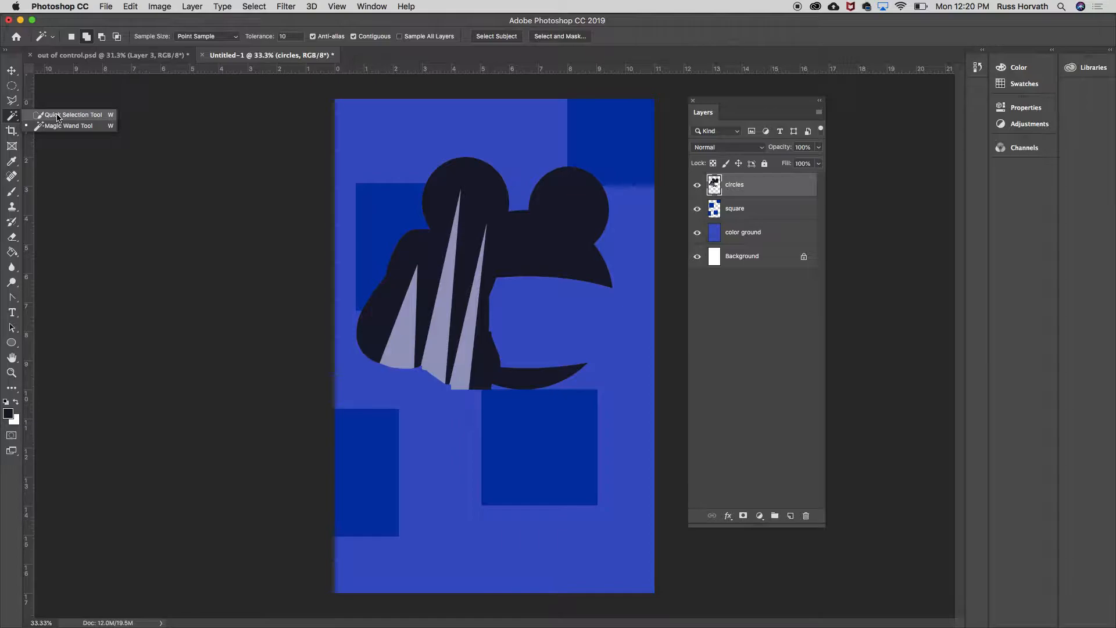
left_click(57, 115)
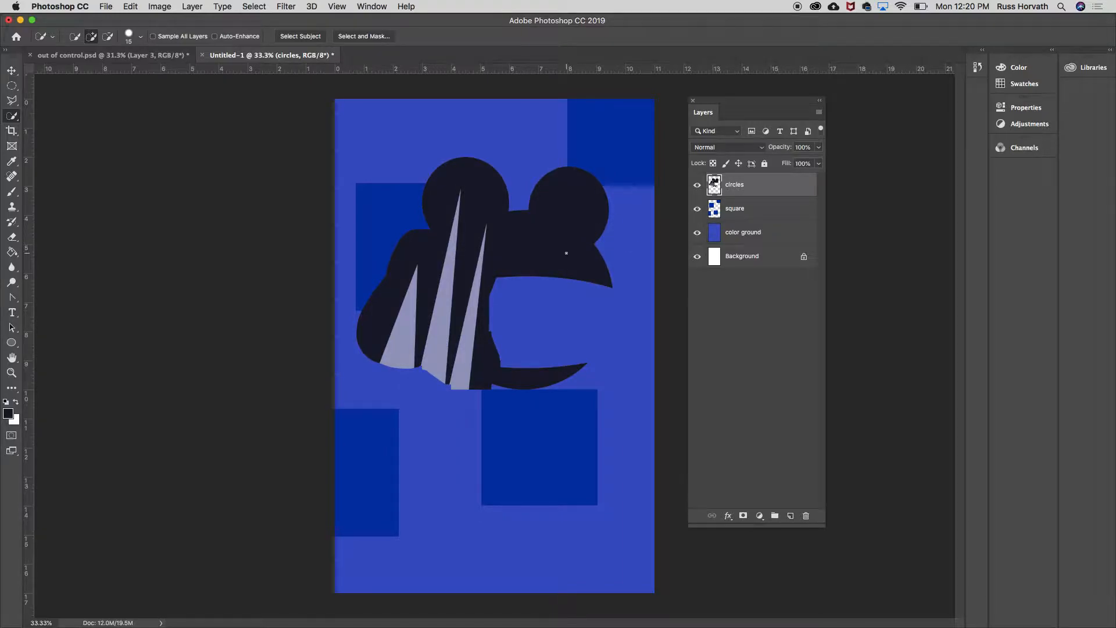
left_click_drag(576, 236, 597, 224)
mouse_move(504, 232)
left_mouse_down()
mouse_move(491, 206)
mouse_move(446, 212)
mouse_move(442, 245)
left_mouse_up()
key("super+d")
- Select the dark shape on the circles layer with the Magic Wand and add the two lower squares from the square layer
left_click(10, 123)
left_click(49, 128)
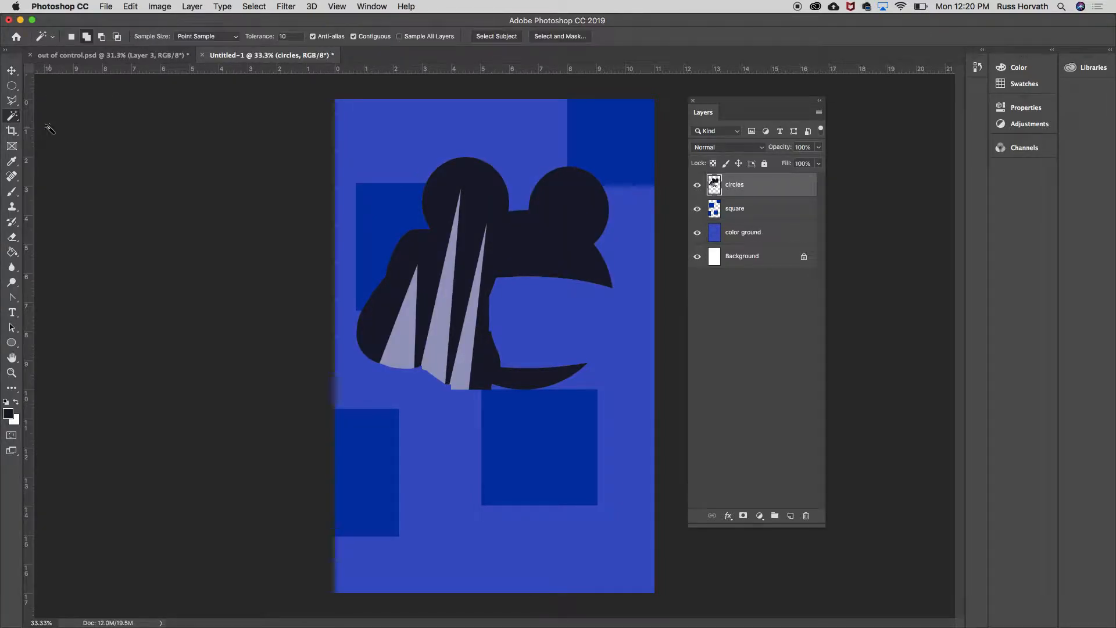
left_click(451, 200)
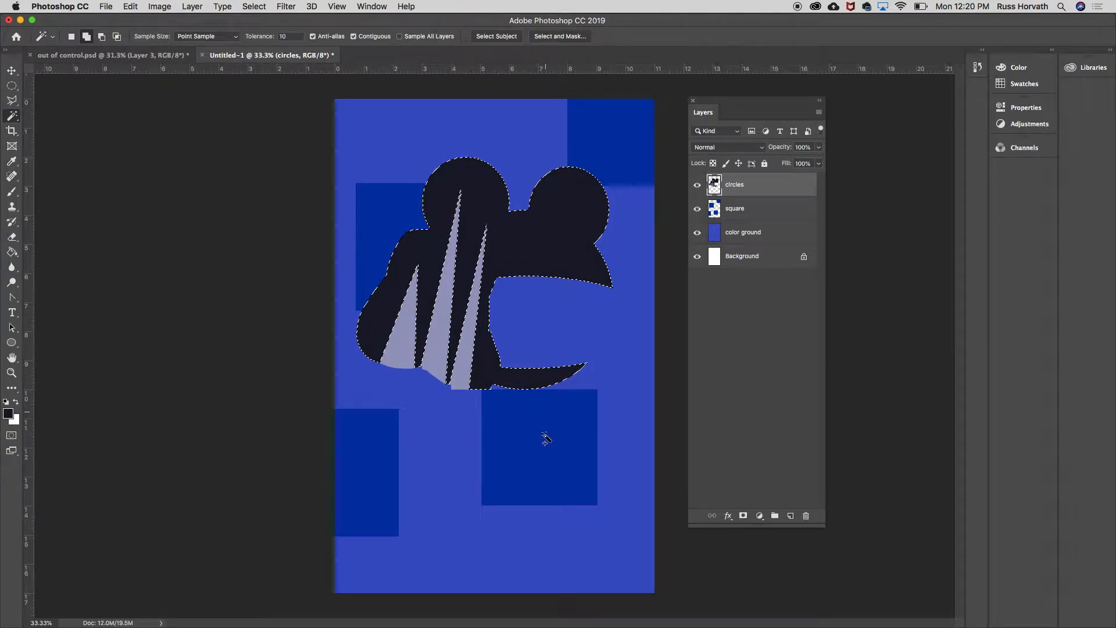
left_click(768, 207)
left_click(534, 461)
left_click(360, 481)
- Subtract the dark shape on the circles layer from the Magic Wand selection
left_click(102, 37)
left_click(748, 189)
left_click(556, 220)
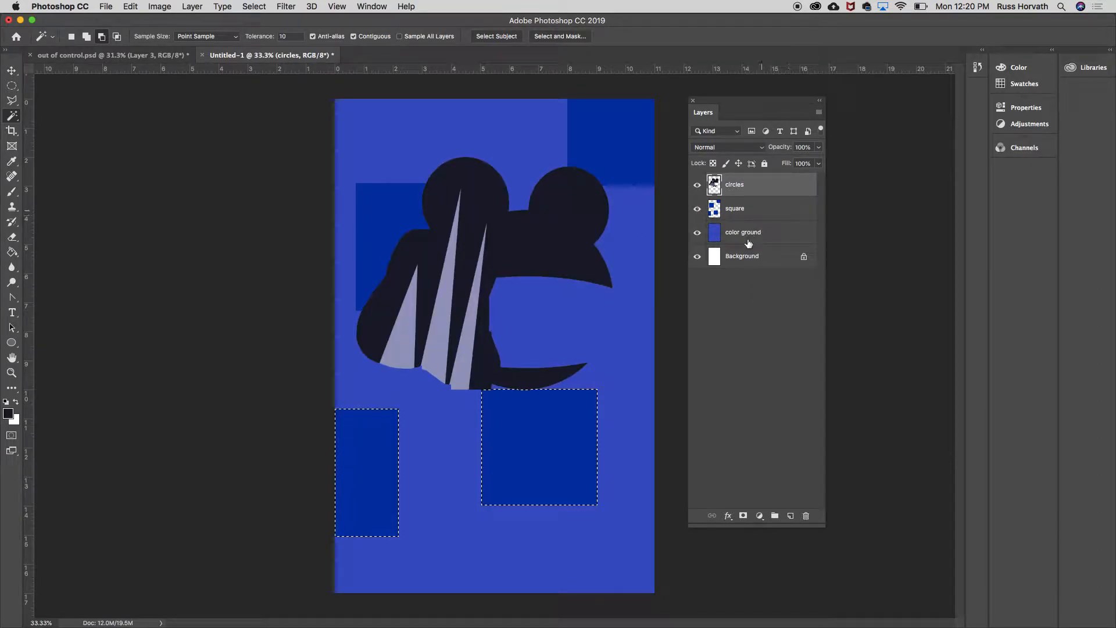
- On the square layer, add the two upper squares to the selection, and subtract the upper-left and lower-middle squares
left_click(752, 214)
key("shift")
left_click(616, 153)
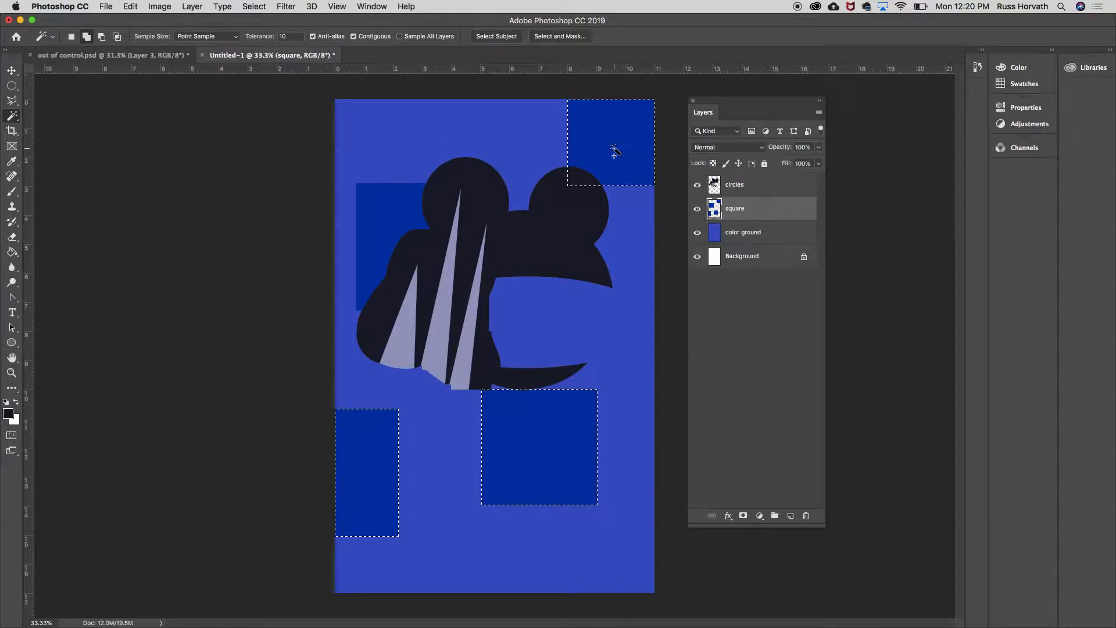
left_click(374, 223)
left_click(393, 211, "alt")
left_click(548, 417)
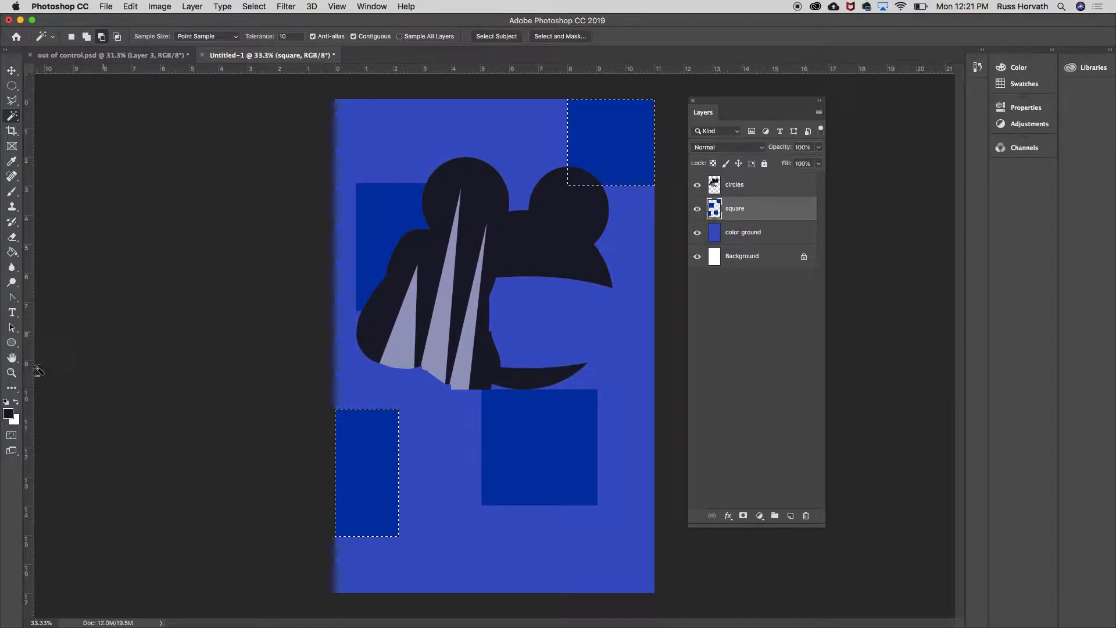
- Fill the two selected squares on the square layer with dark blue #2c2782 and clear the selection
left_click(8, 414)
left_click(512, 221)
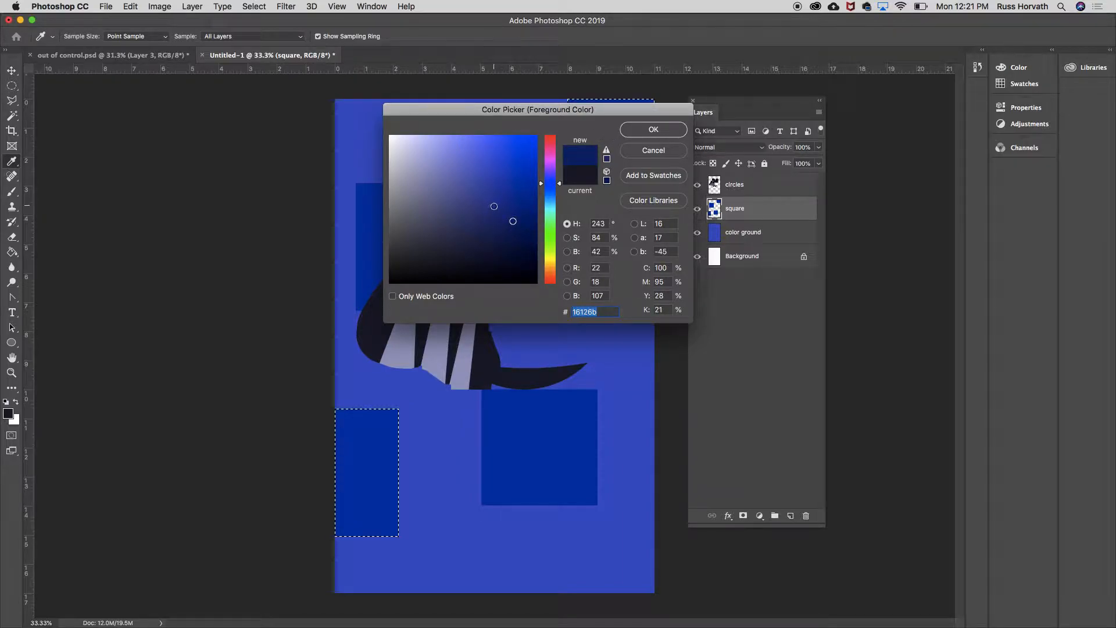
left_click(493, 206)
left_click(642, 130)
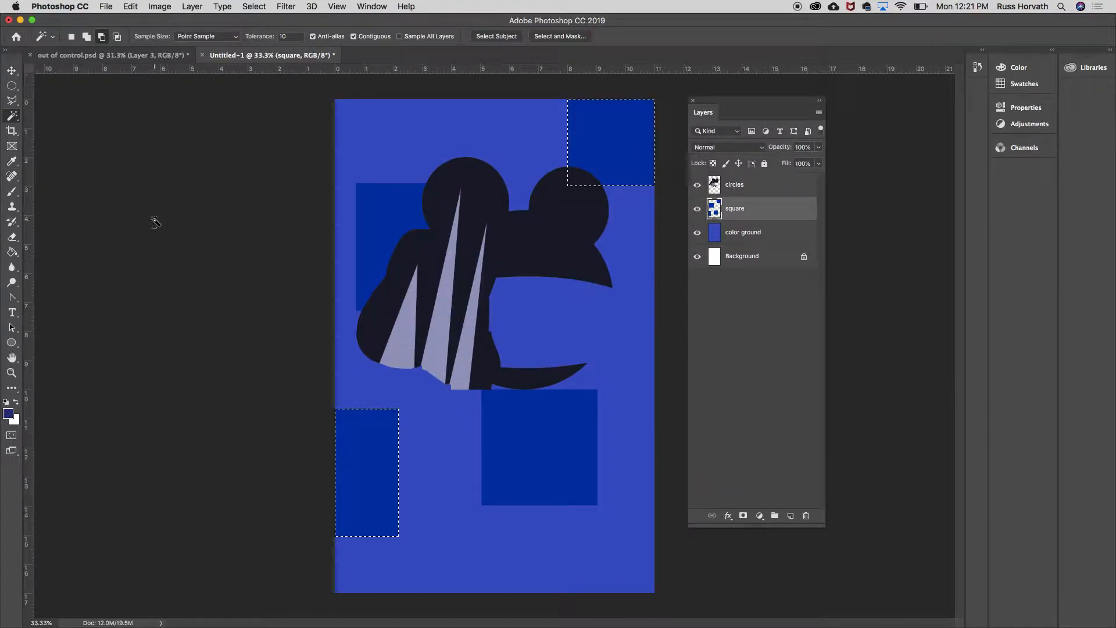
left_click(12, 253)
left_click(366, 442)
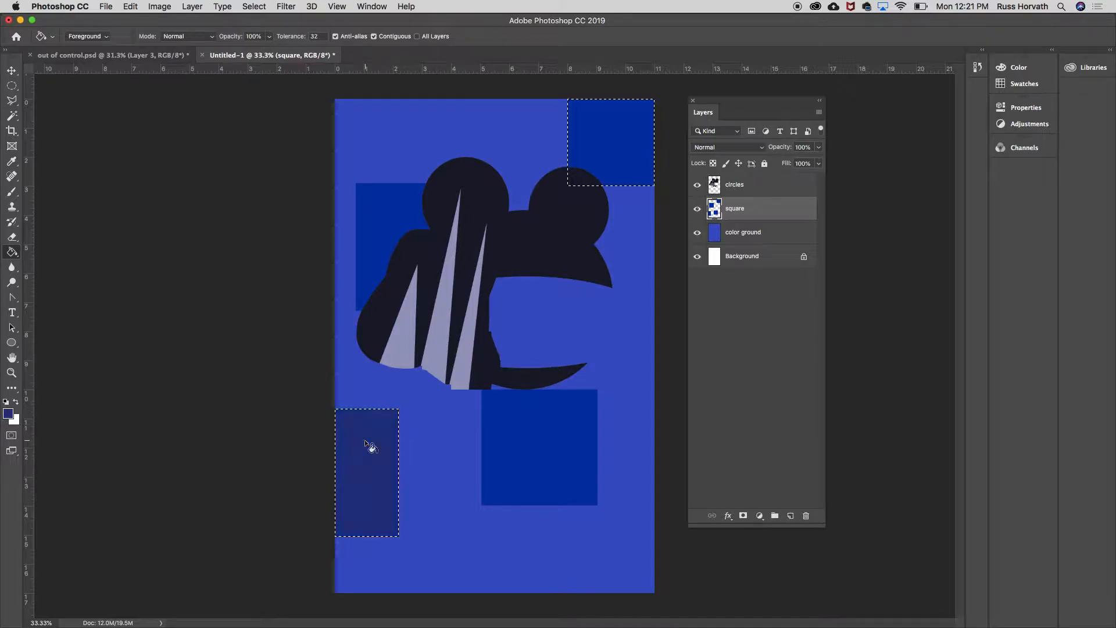
left_click(614, 163)
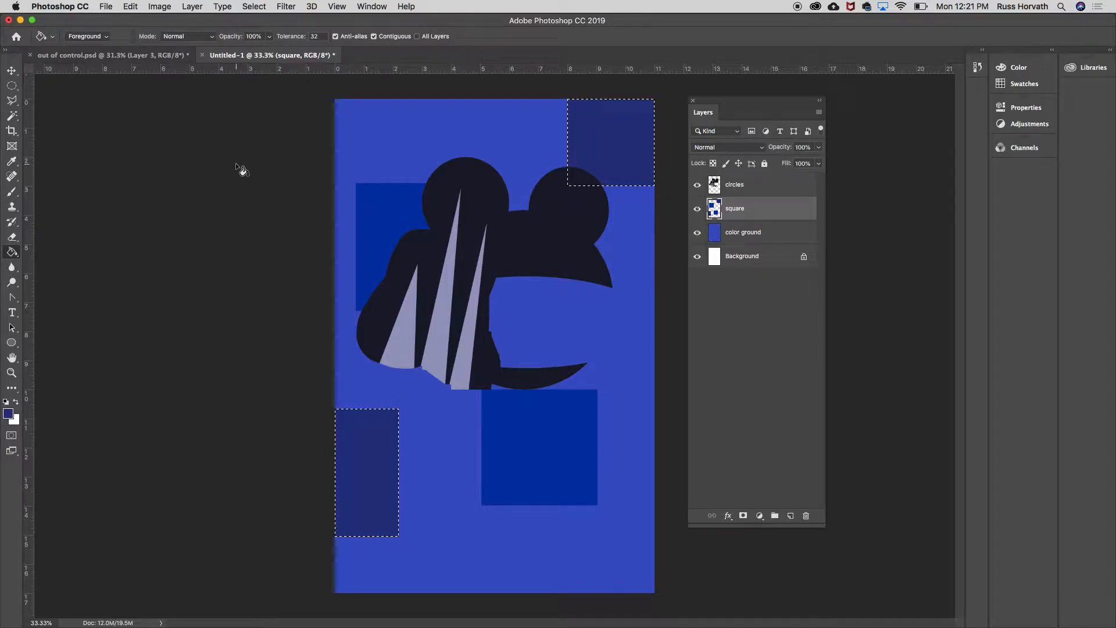
key("super+d")
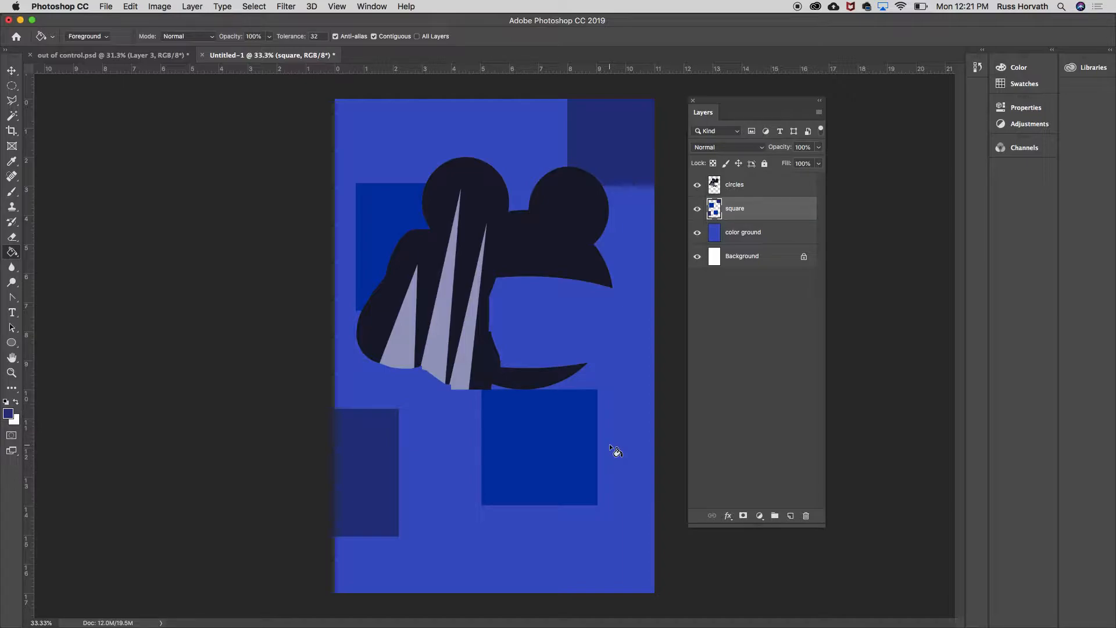
- Delete the circles layer and show the grid over the canvas
left_click(11, 86)
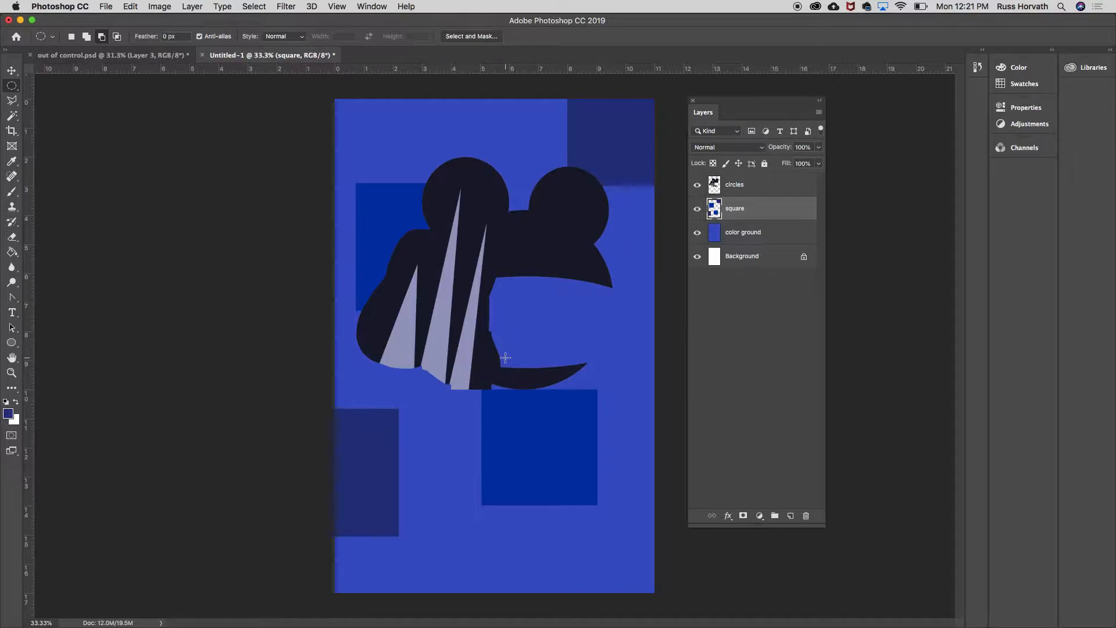
left_click_drag(773, 184, 806, 515)
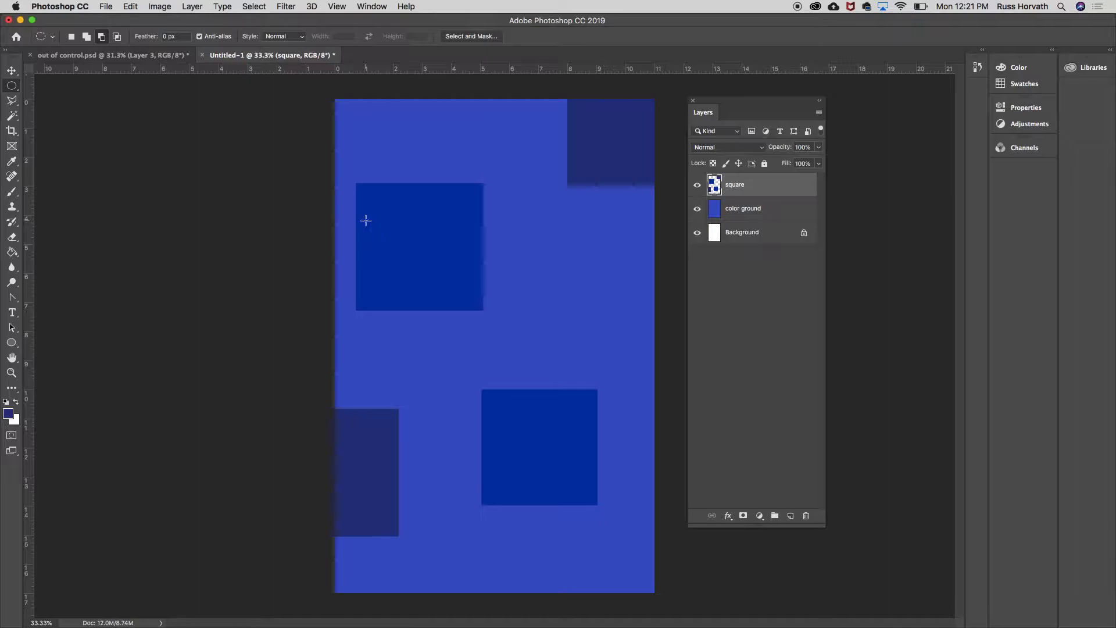
key("super+apostrophe")
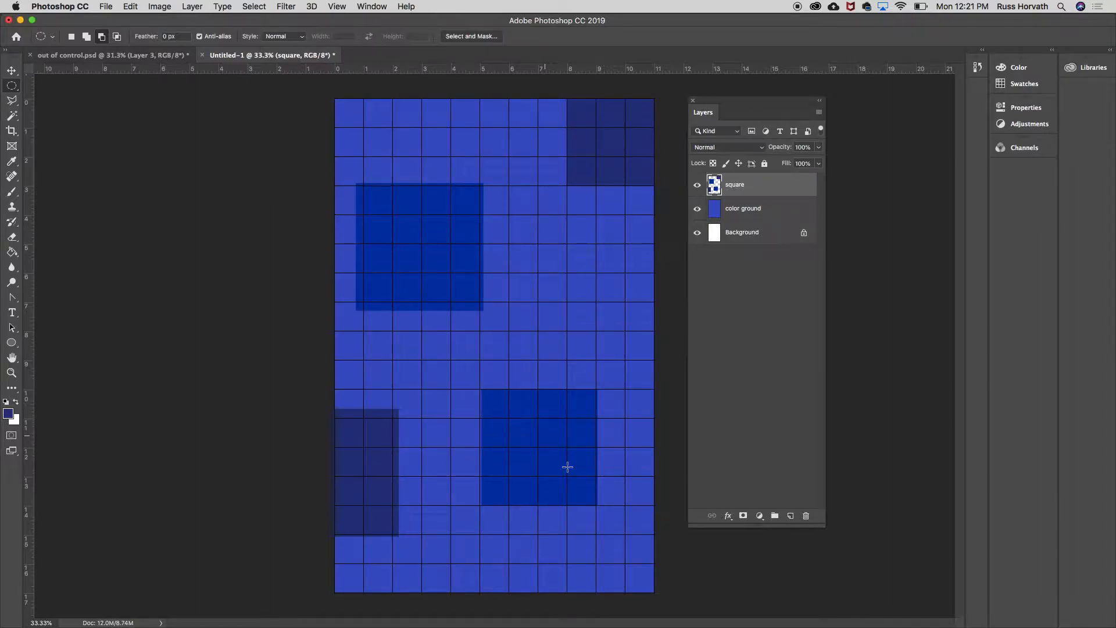
- Check the Snap To options and marquee-select a 1-inch-wide strip along the canvas's left edge, from the 4-inch gridline to the bottom
left_click_drag(12, 88, 42, 86)
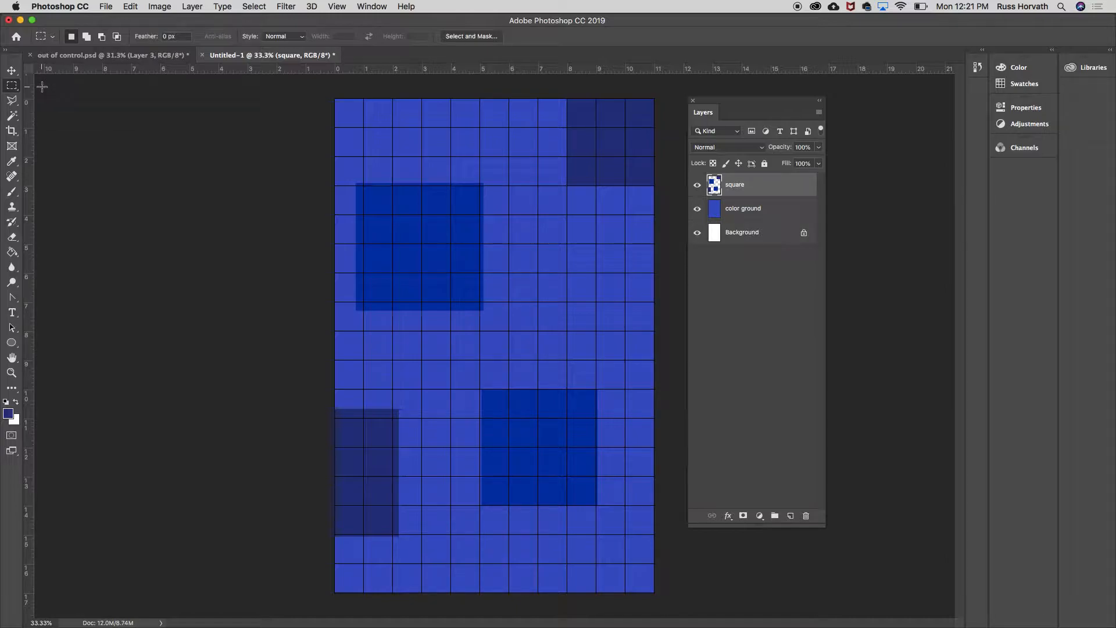
left_click(336, 7)
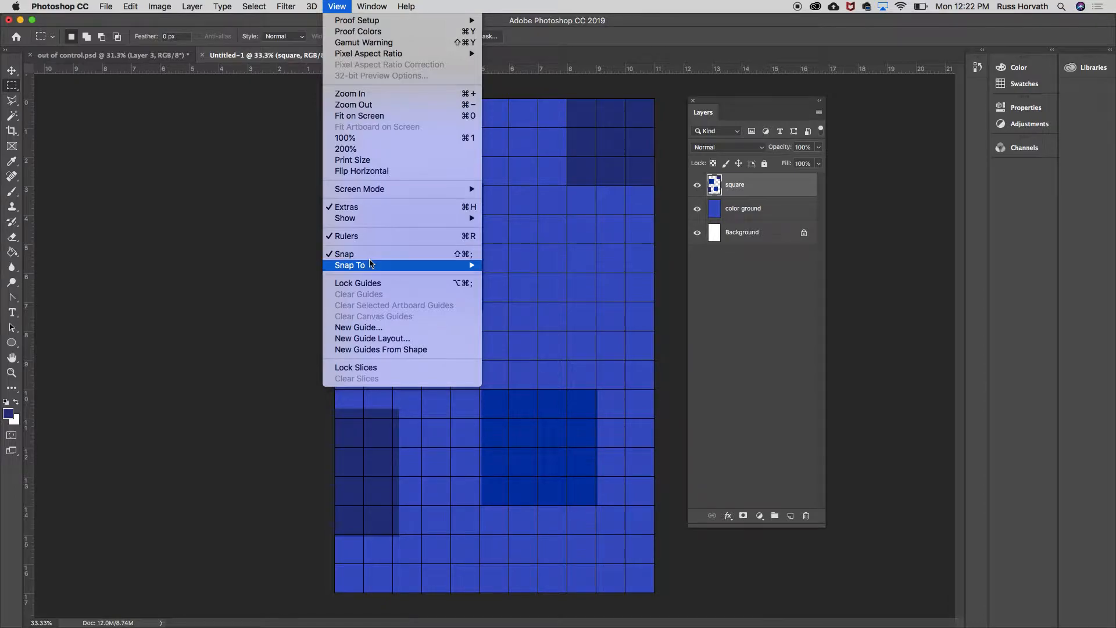
mouse_move(369, 266)
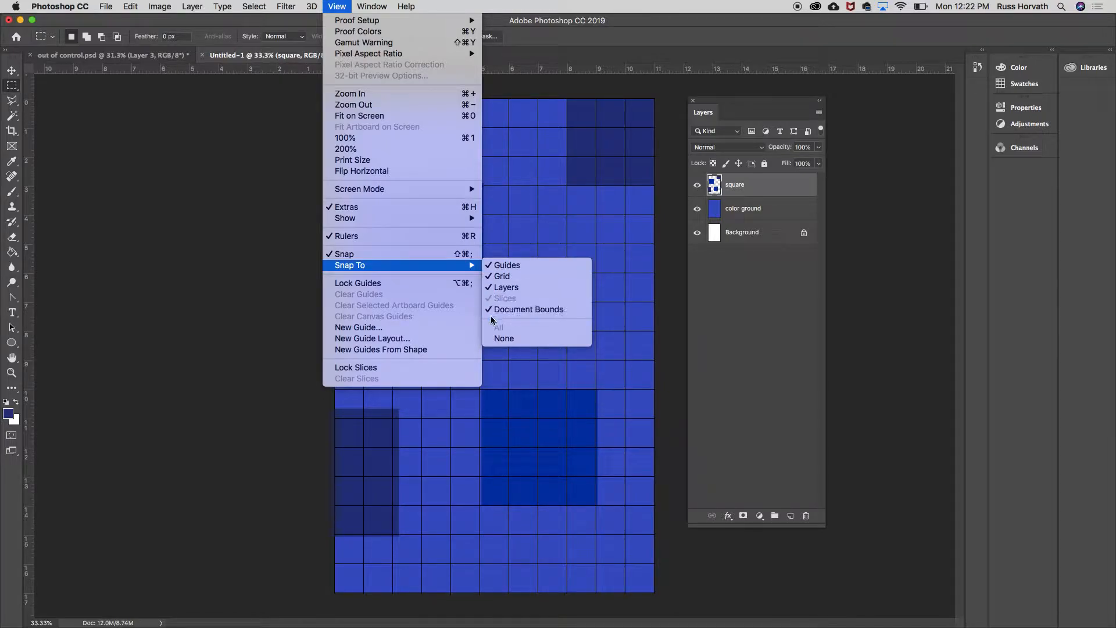
left_click(210, 260)
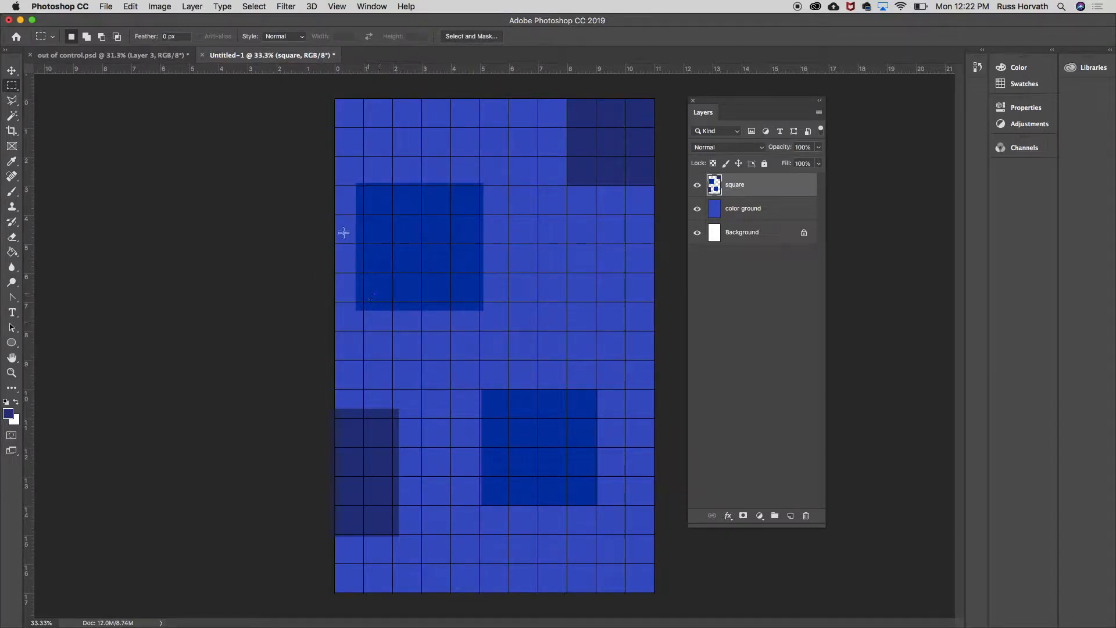
left_click_drag(334, 214, 362, 600)
- Set the foreground color to brown #825a27
left_click(9, 414)
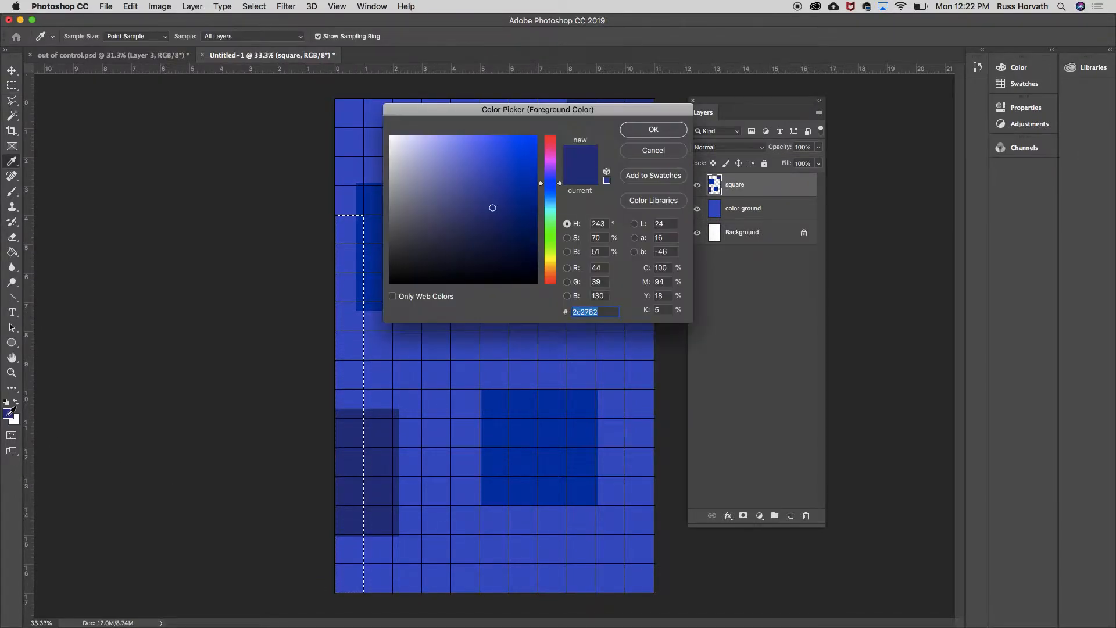
left_click(550, 271)
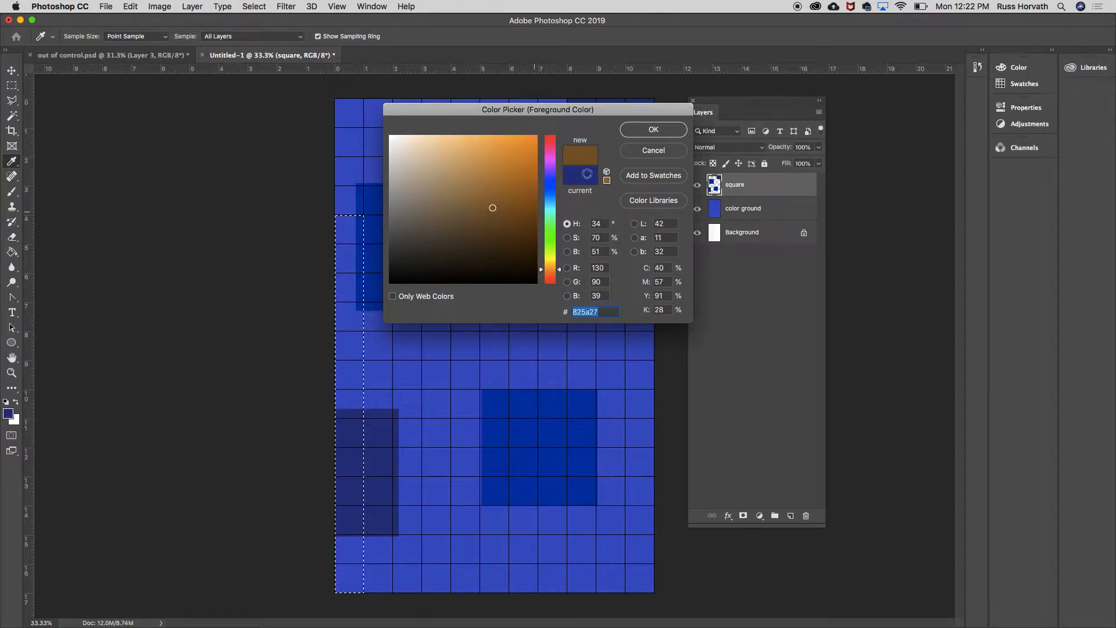
left_click(647, 129)
- Try to fill the strip selection on the square layer with the Paint Bucket, and undo the fill
left_click(11, 252)
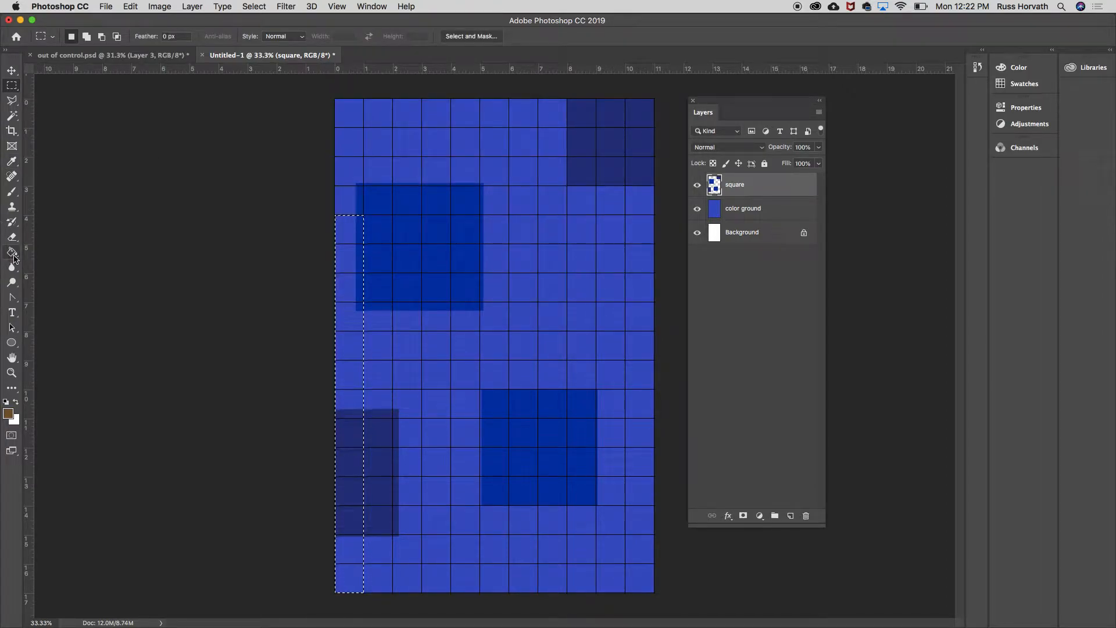
left_click(347, 371)
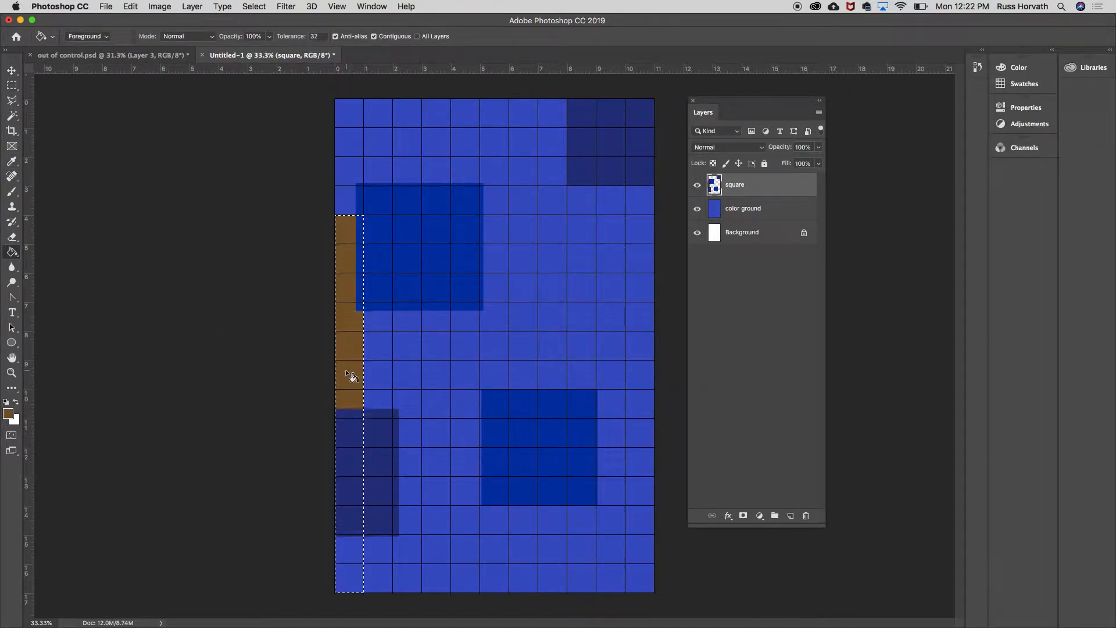
key("super+z")
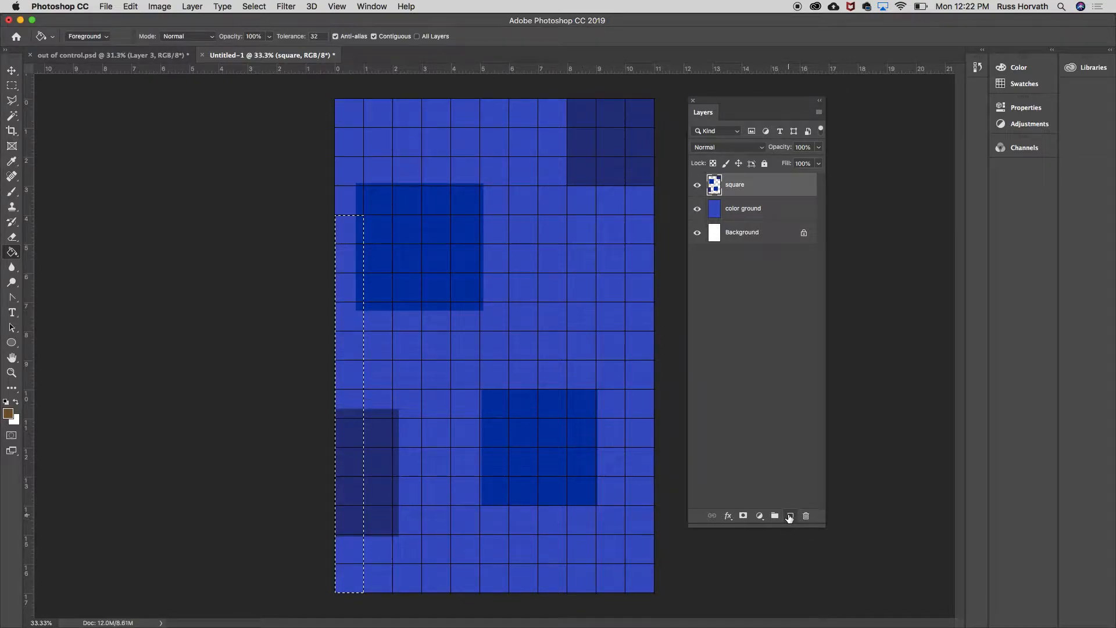
- Add a new layer above the square layer and name it bars
left_click(790, 517)
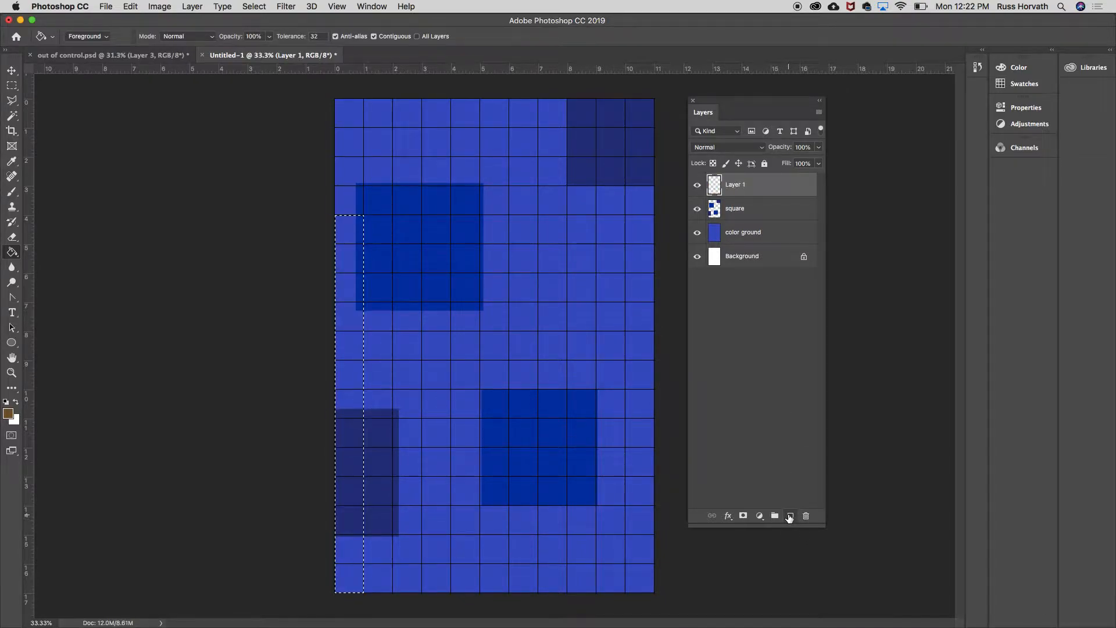
double_click(736, 184)
type("bars")
key("Return")
- Try filling the strip on the bars layer and on the square layer with the lower layers hidden, undoing each fill
left_click(346, 258)
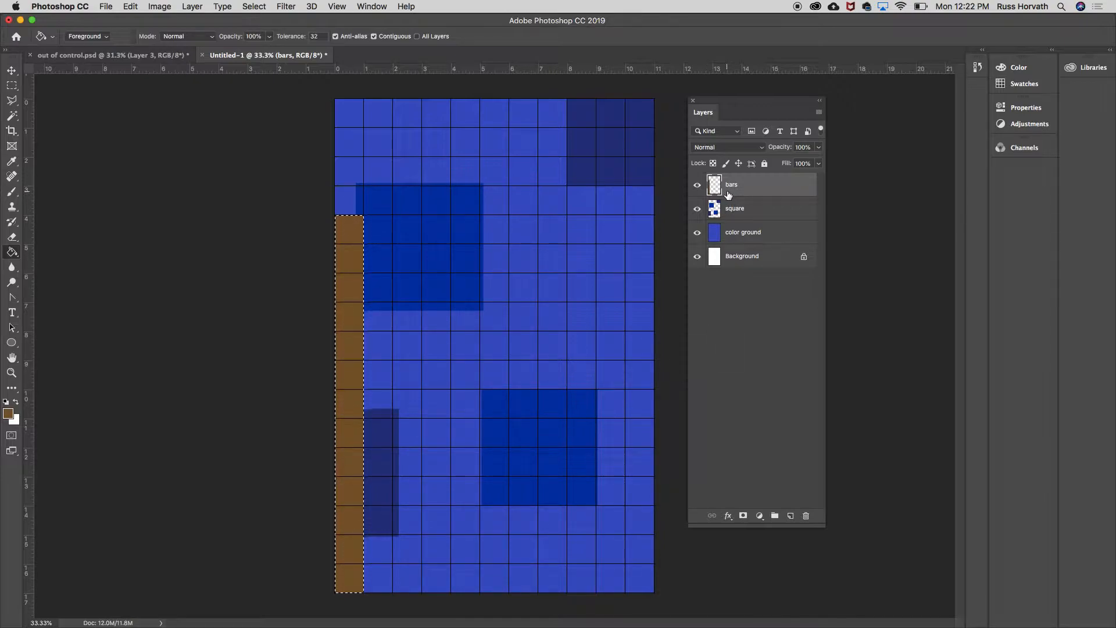
key("super+z")
left_click(747, 215)
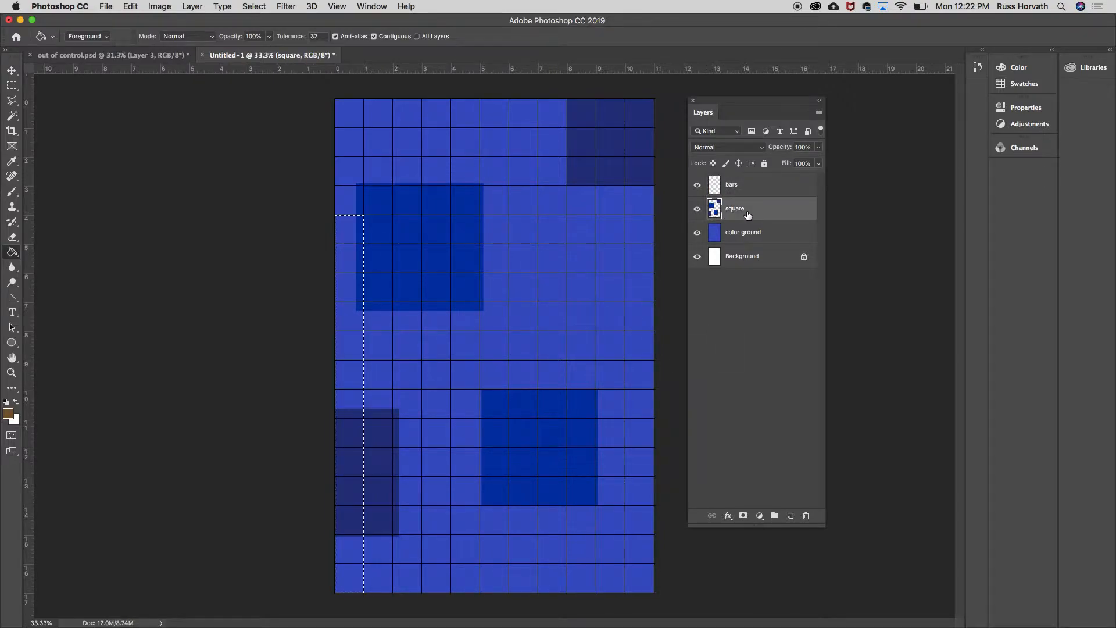
left_click(336, 291)
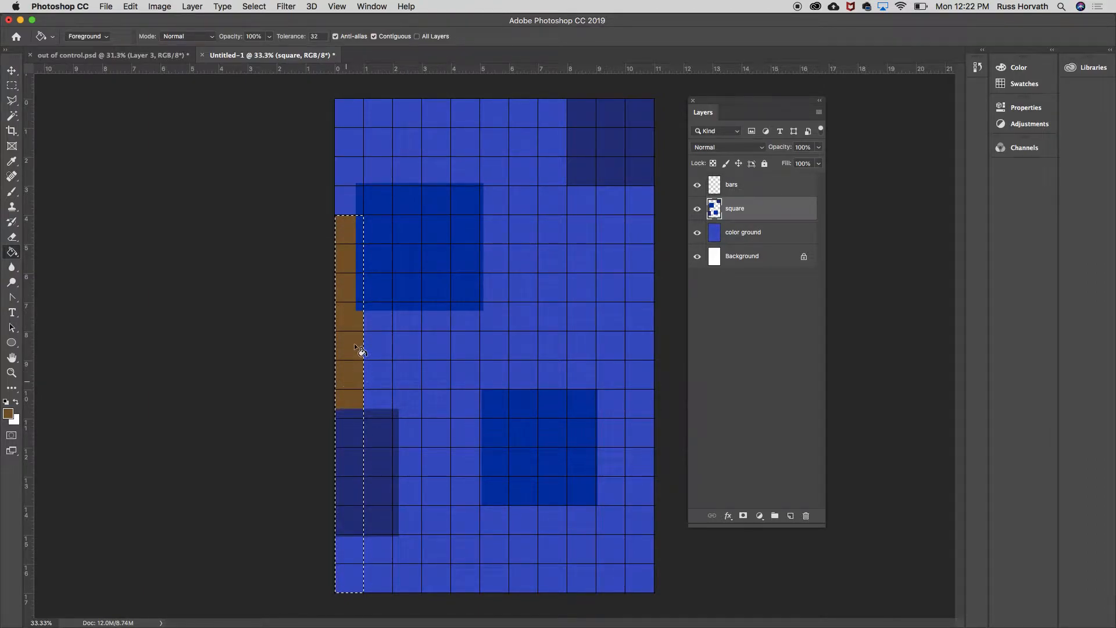
left_click(364, 324)
left_click_drag(697, 232, 698, 256)
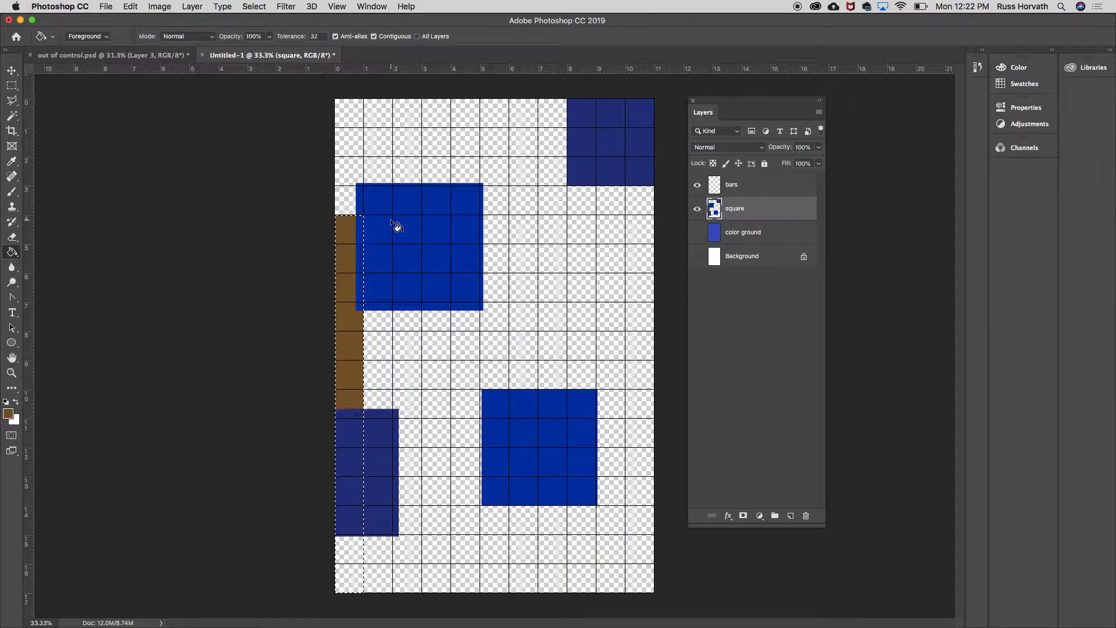
key("super+z")
- Make the bars layer active and show all the layers again
left_click(697, 185)
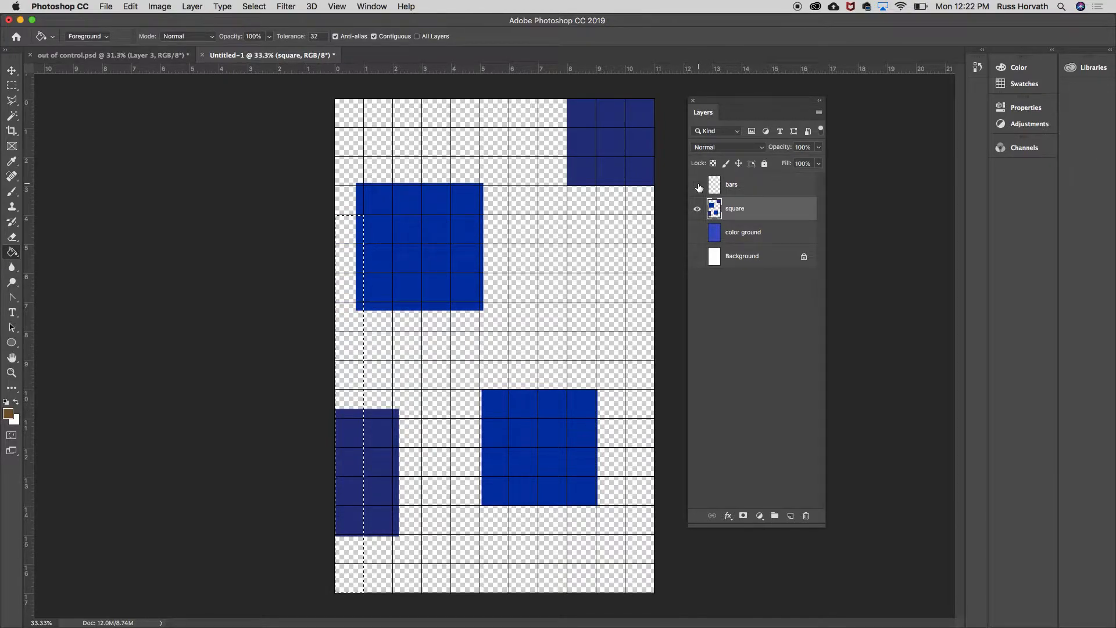
left_click(746, 187)
left_click_drag(698, 185, 696, 256)
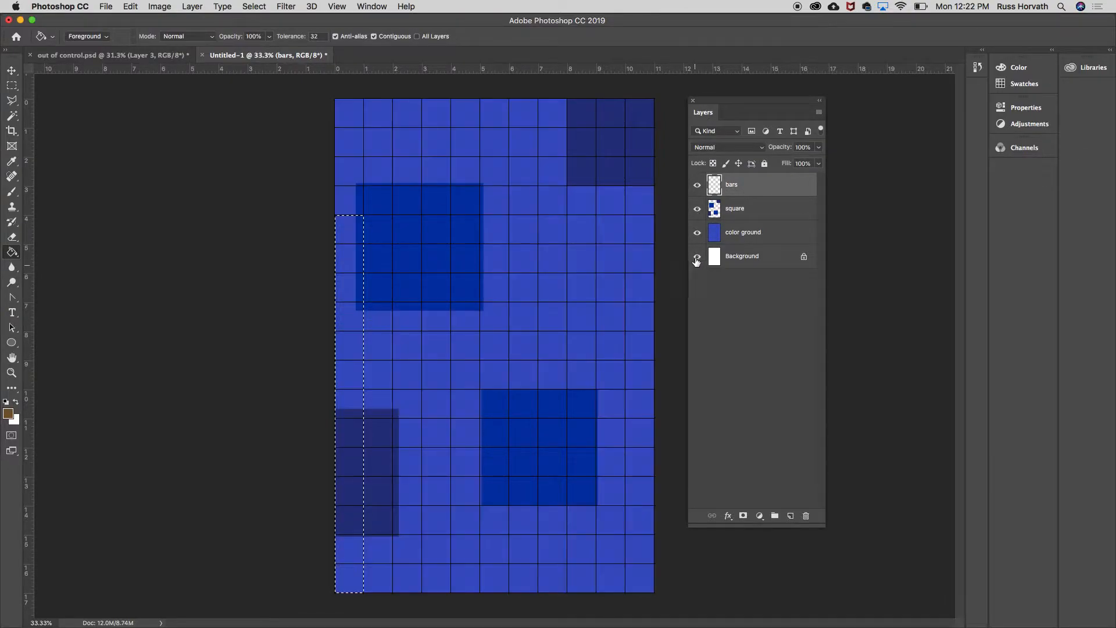
- Activate the color ground, Background and square layers in turn to examine how the strip selection relates to each layer
left_click(759, 213)
left_click(765, 234)
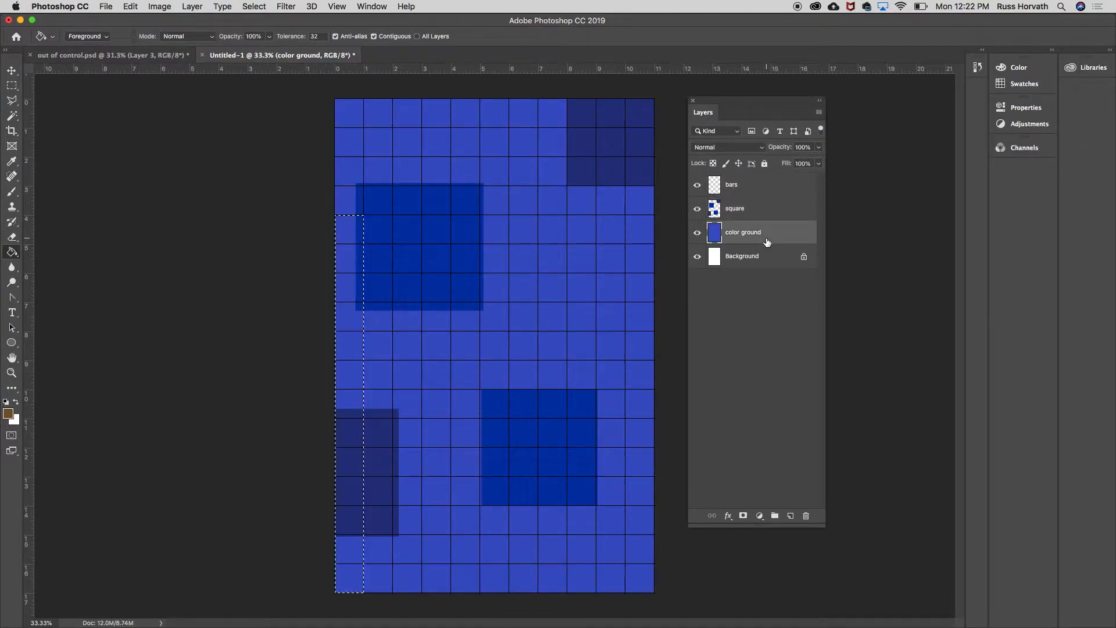
left_click(769, 257)
left_click(768, 236)
key("super+d")
left_click(769, 212)
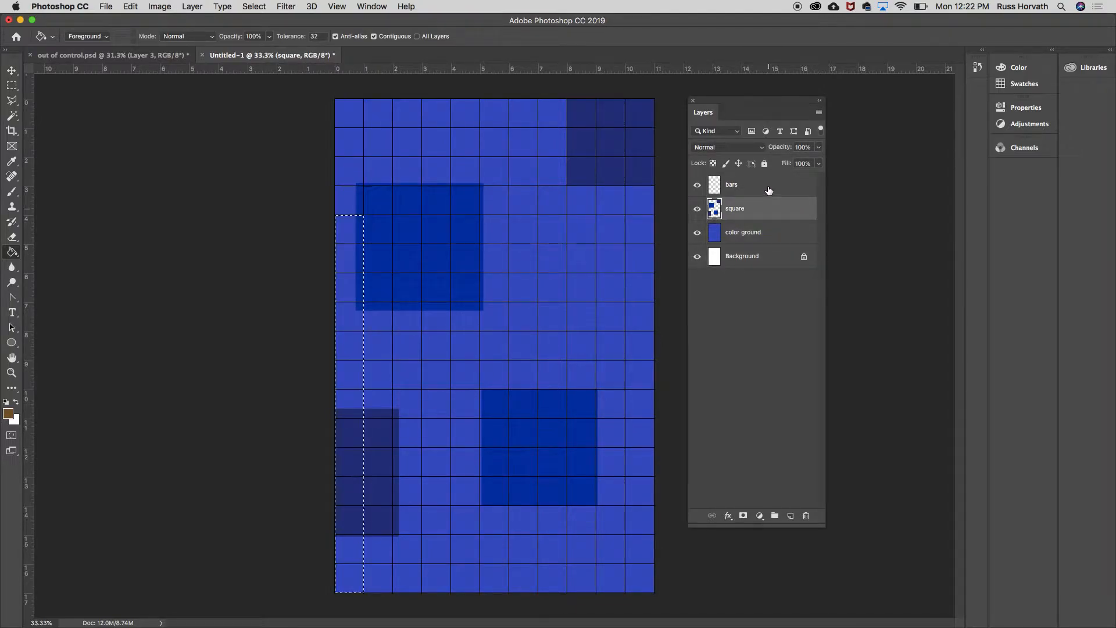
- Fill the strip selection on the bars layer with the brown foreground color
left_click(769, 187)
key("shift+super+d")
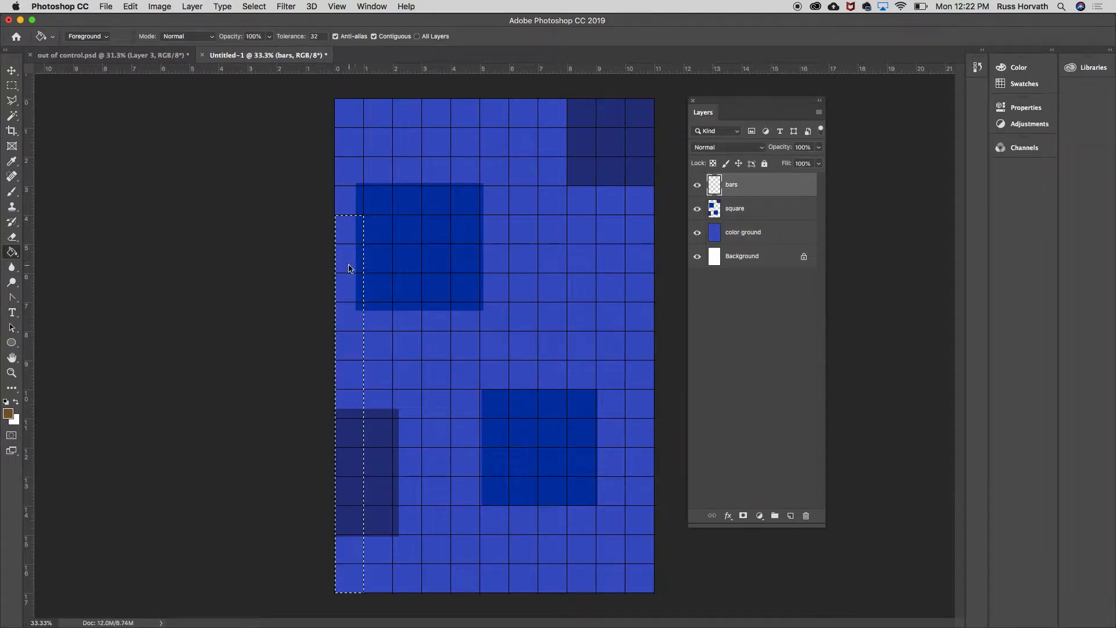
left_click(349, 268)
- Move the strip selection to the column between the 2- and 3-inch gridlines and fill it with brown on the bars layer
left_click(11, 85)
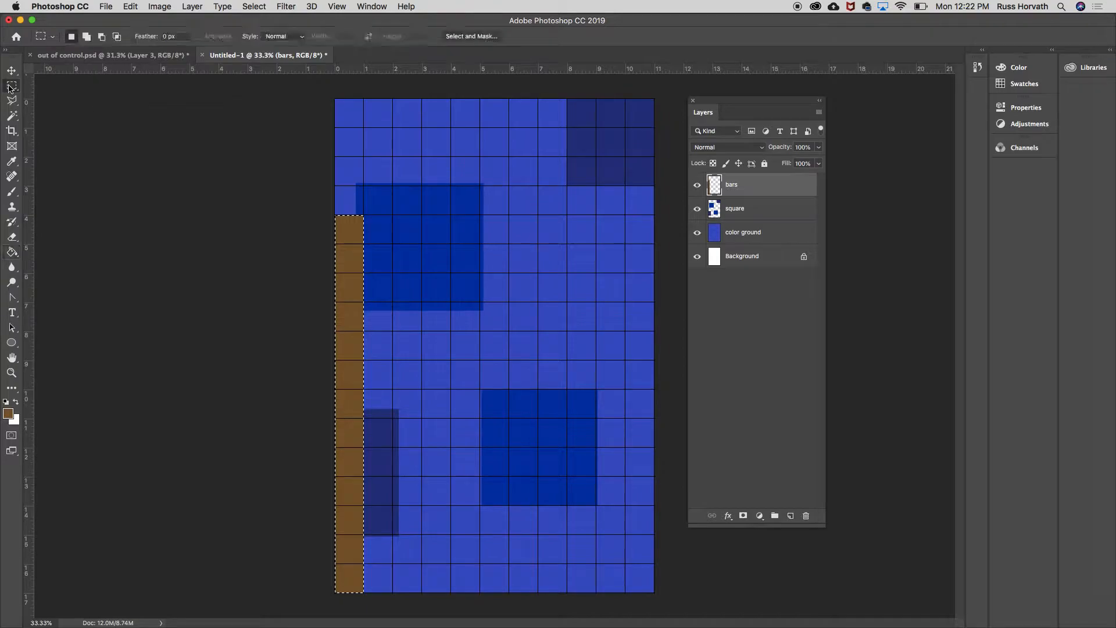
left_click(87, 37)
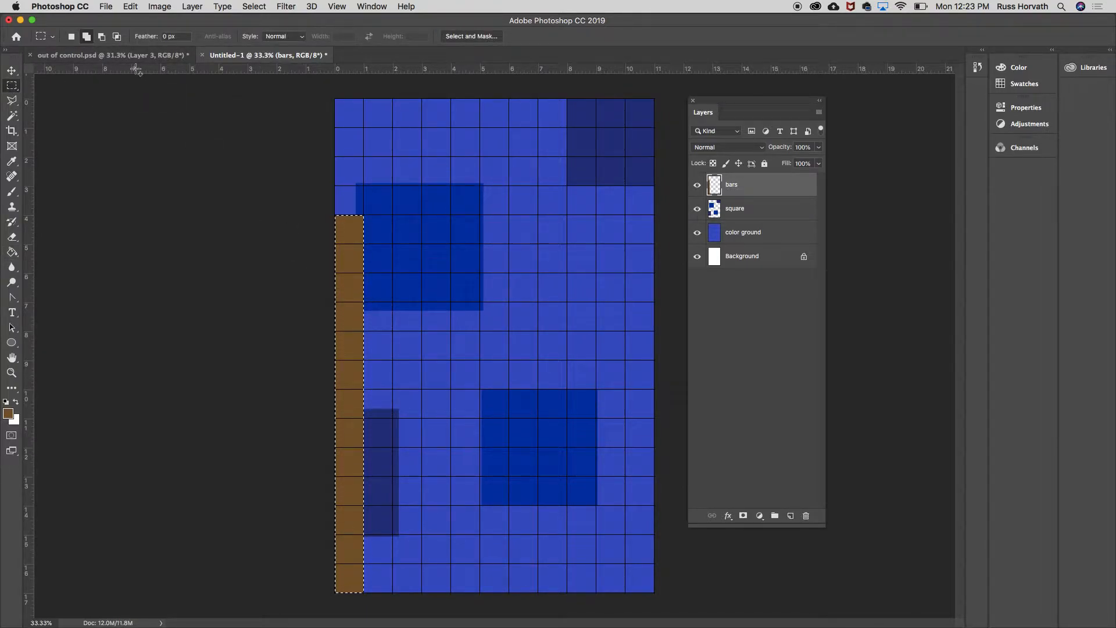
left_click(71, 38)
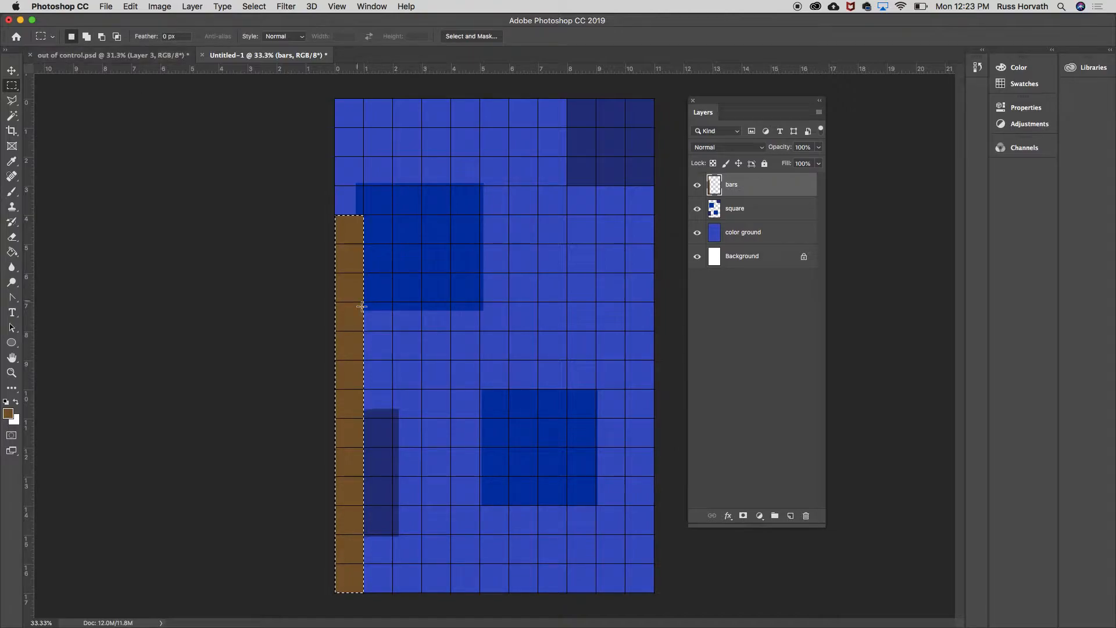
left_click_drag(355, 319, 411, 323)
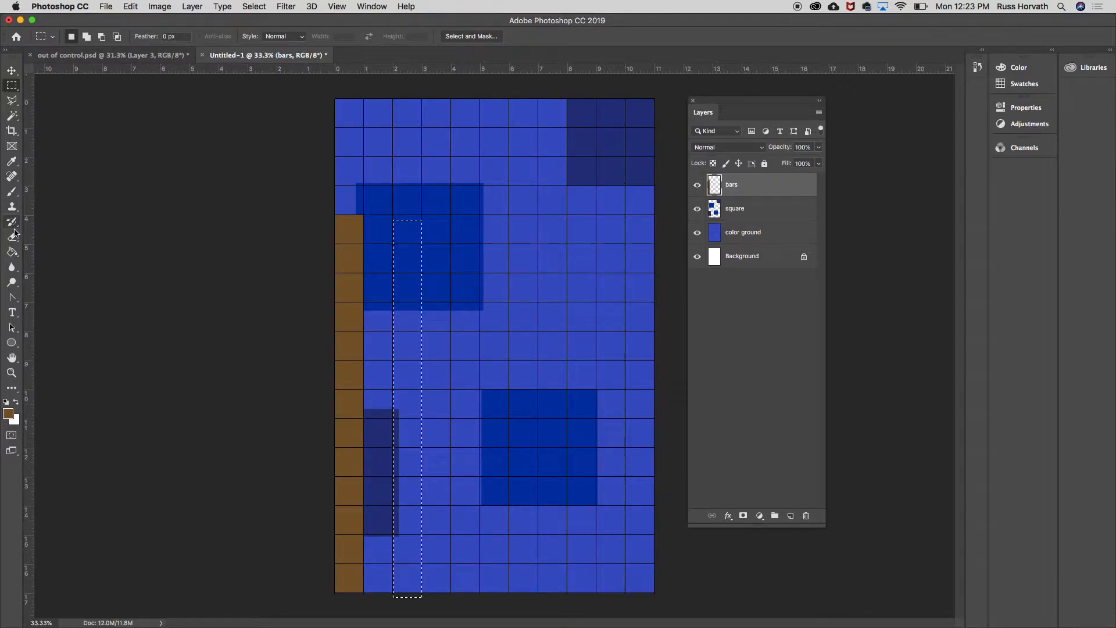
left_click(12, 252)
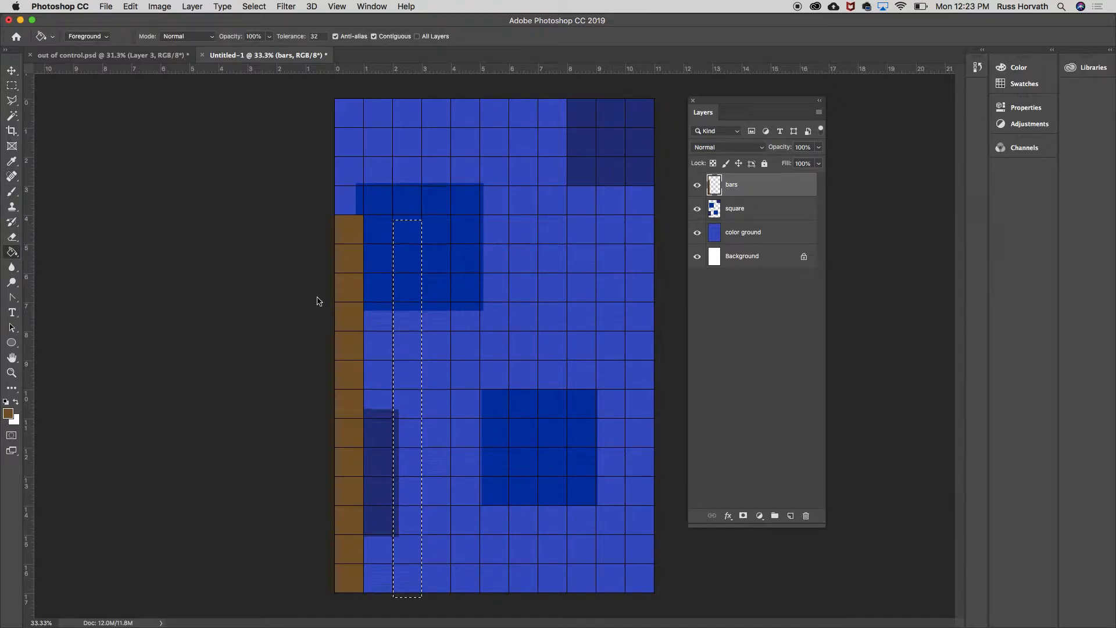
left_click(404, 326)
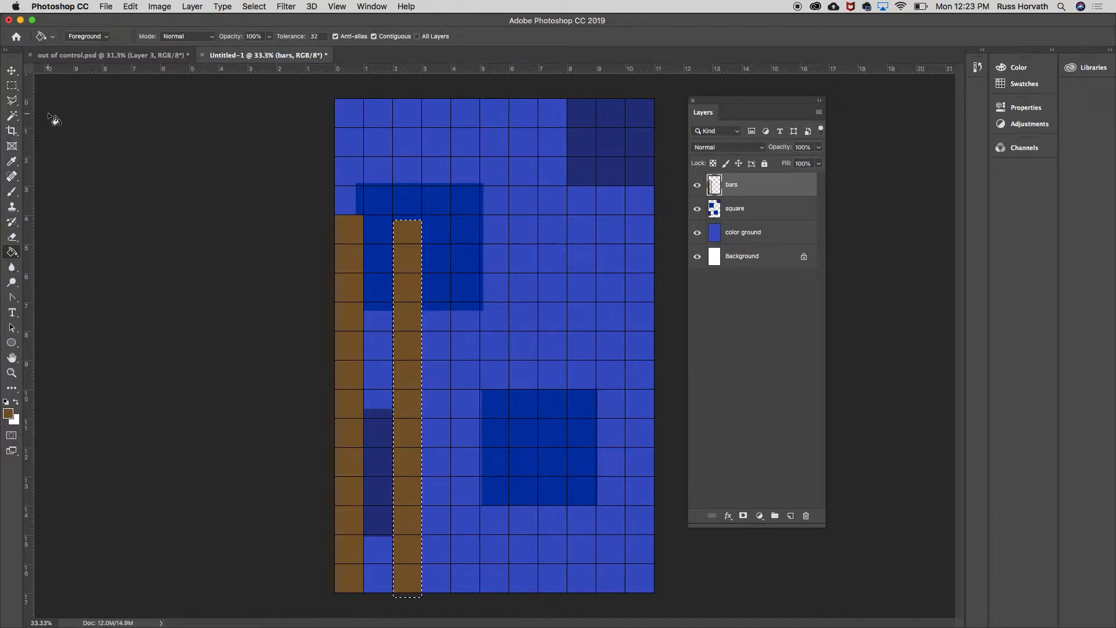
- Move the strip selection up to the 4-inch gridline and fill the gap above the second bar with brown on the bars layer
left_click(11, 86)
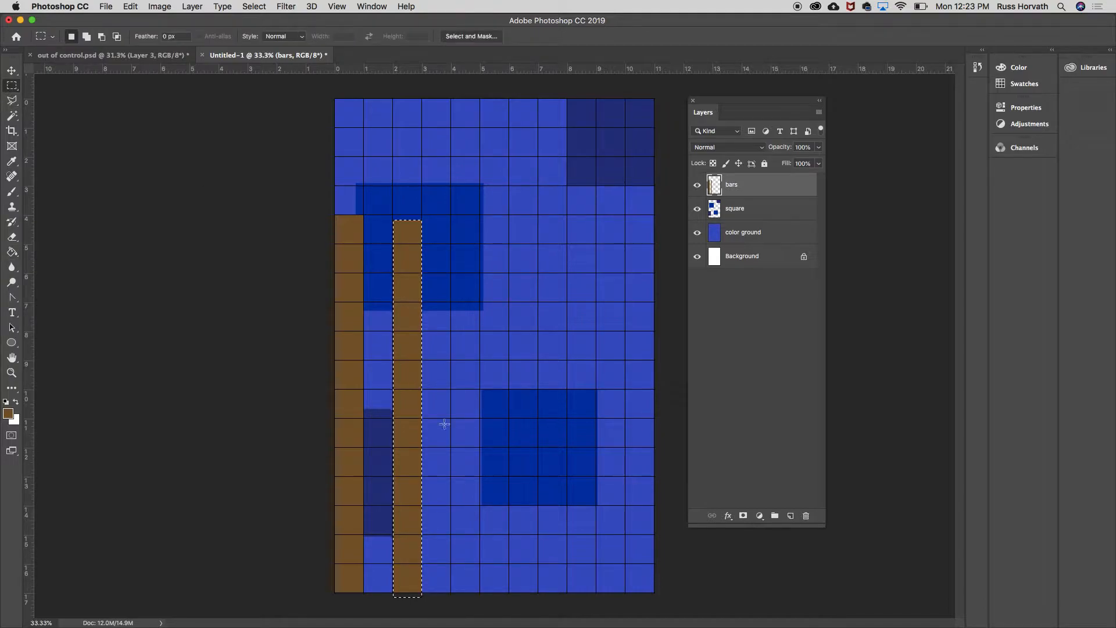
left_click_drag(411, 419, 411, 416)
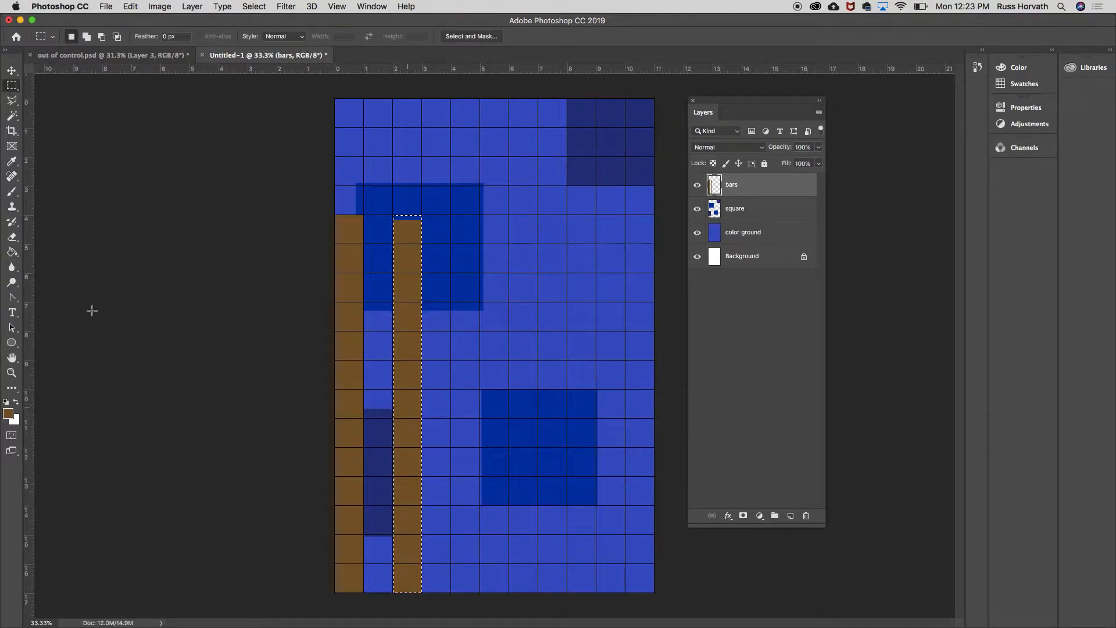
left_click(10, 251)
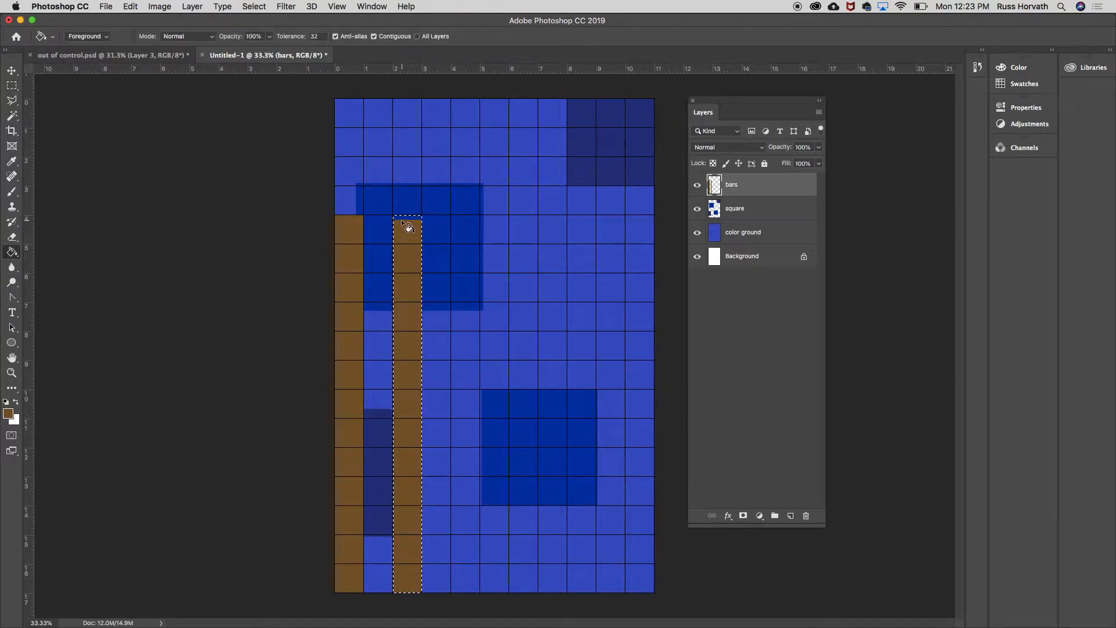
- Select a rectangle around both brown bars on the bars layer and copy them
left_click(12, 87)
left_click_drag(334, 174, 439, 609)
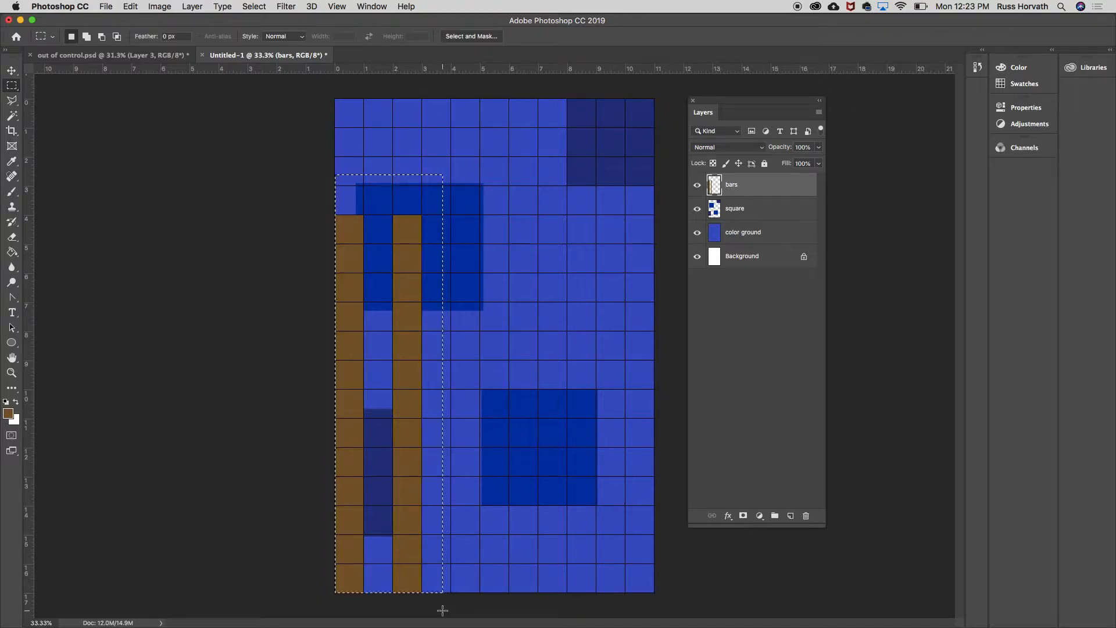
left_click(130, 6)
left_click(145, 93)
- Paste the copied bars and move them into the columns starting at the 4- and 6-inch gridlines, level with the original bars
left_click(133, 8)
left_click(147, 113)
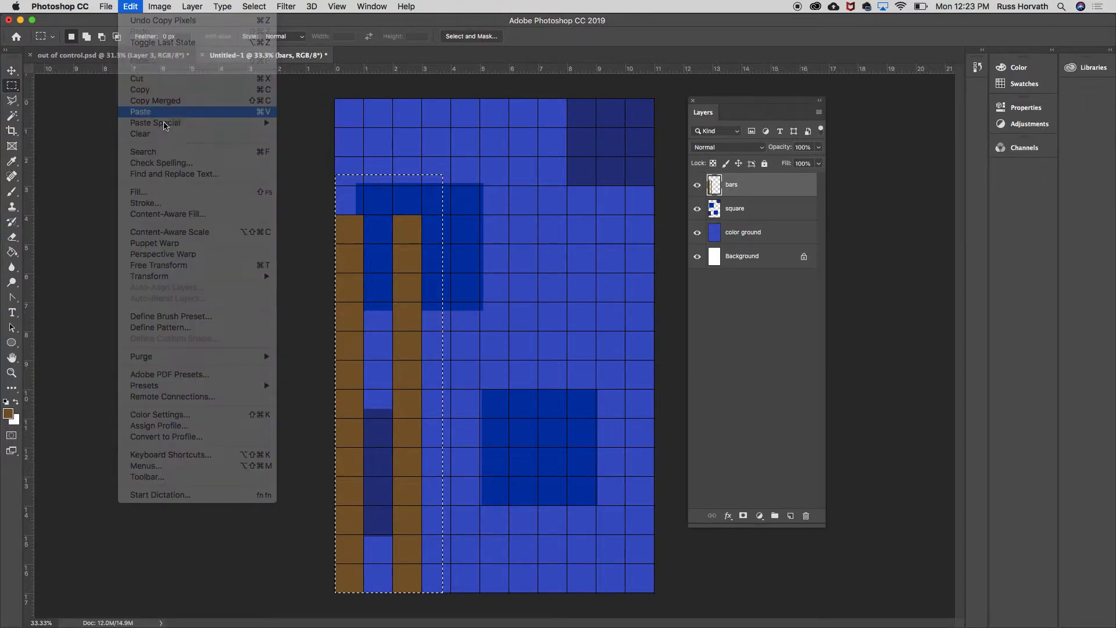
left_click(12, 70)
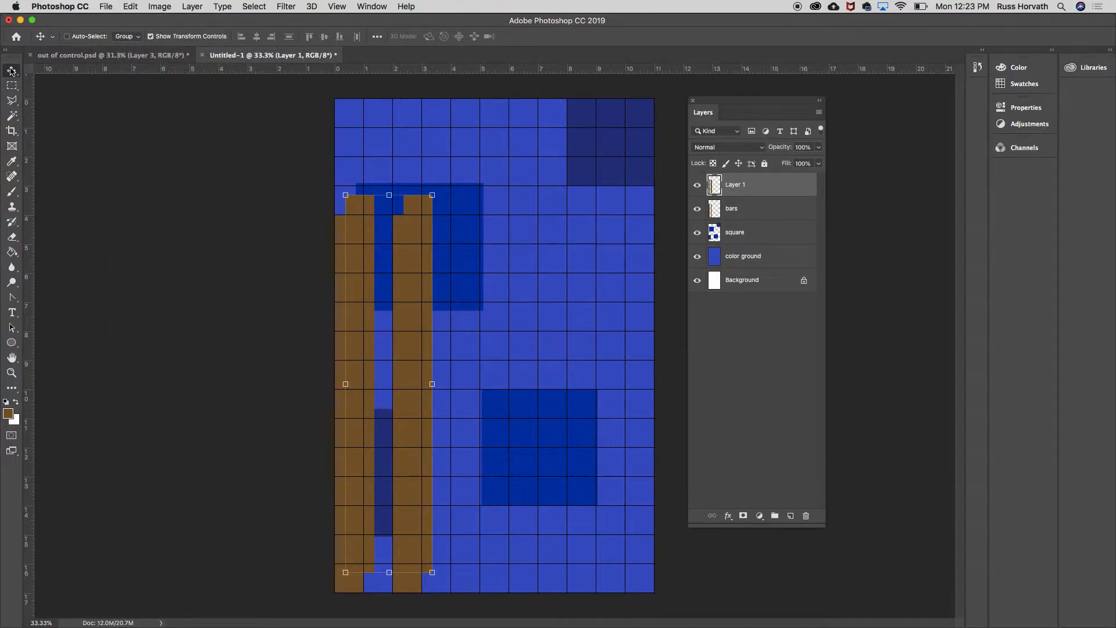
left_click_drag(362, 406, 471, 426)
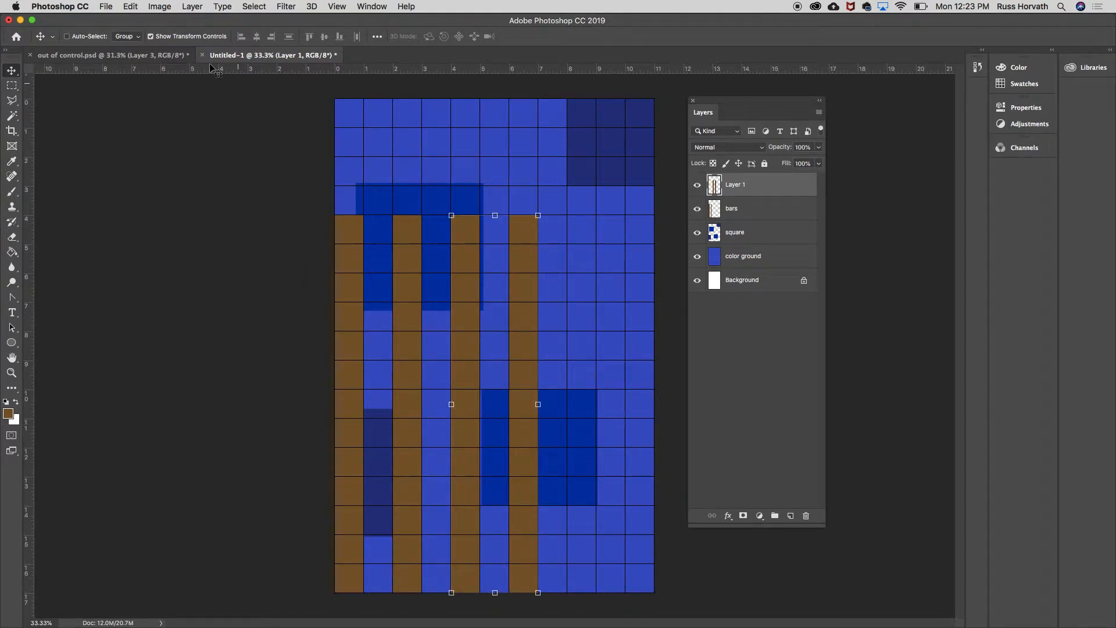
- Paste the pair of bars again and align it with the columns starting at the 8- and 10-inch gridlines
left_click(131, 7)
left_click(146, 111)
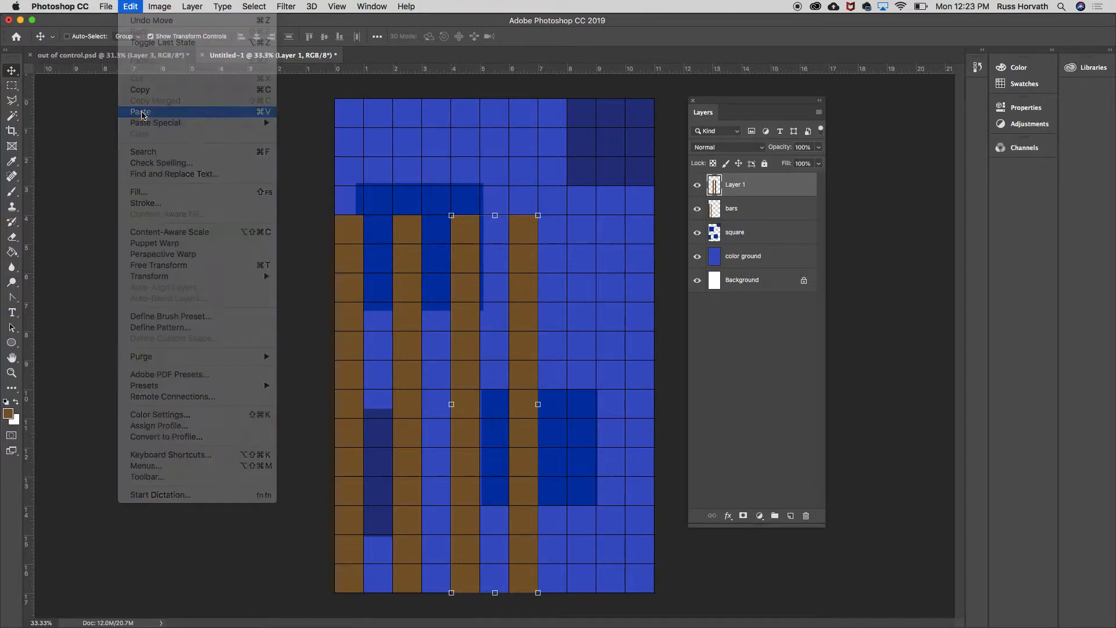
left_click_drag(462, 223, 582, 287)
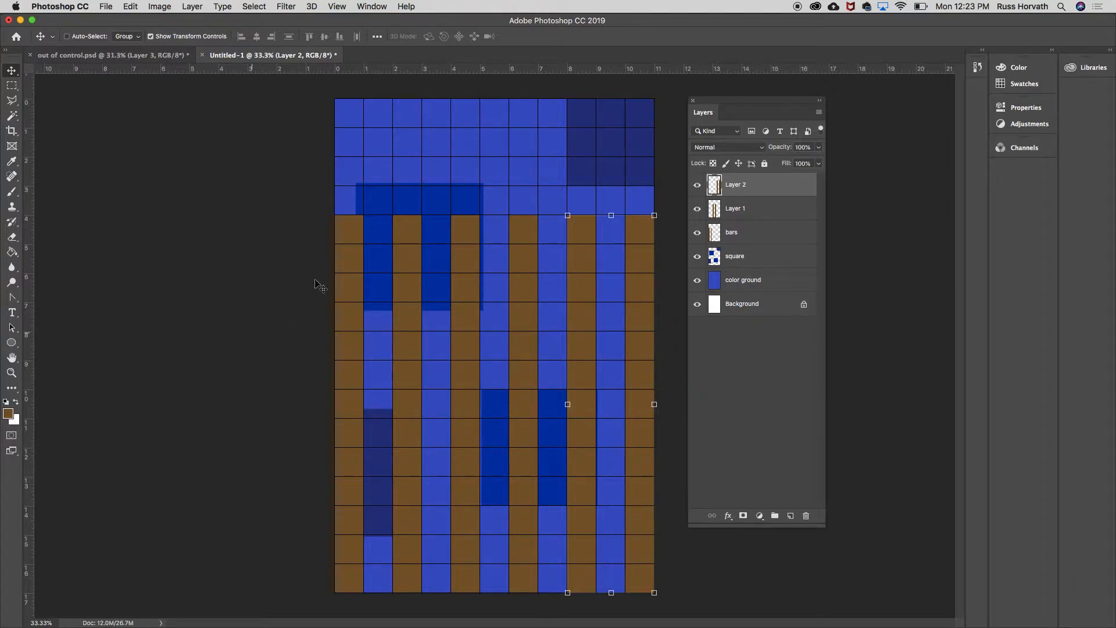
- Merge the bars, Layer 1 and Layer 2 layers into one layer and check it by hiding and showing it
left_click(754, 209)
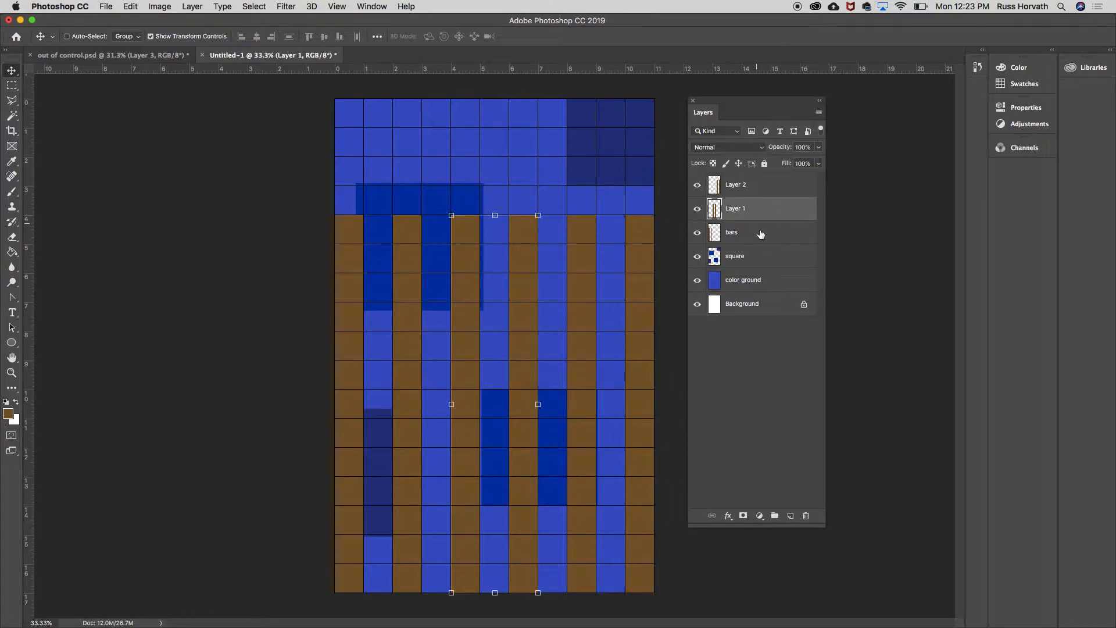
left_click(760, 232)
left_click(764, 209)
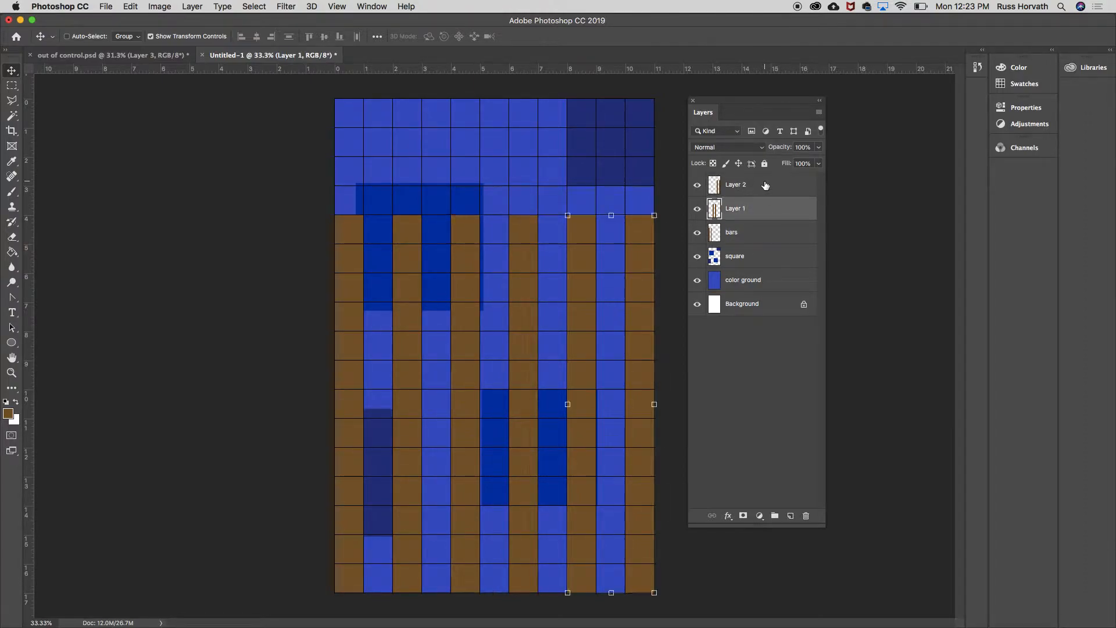
left_click(765, 185)
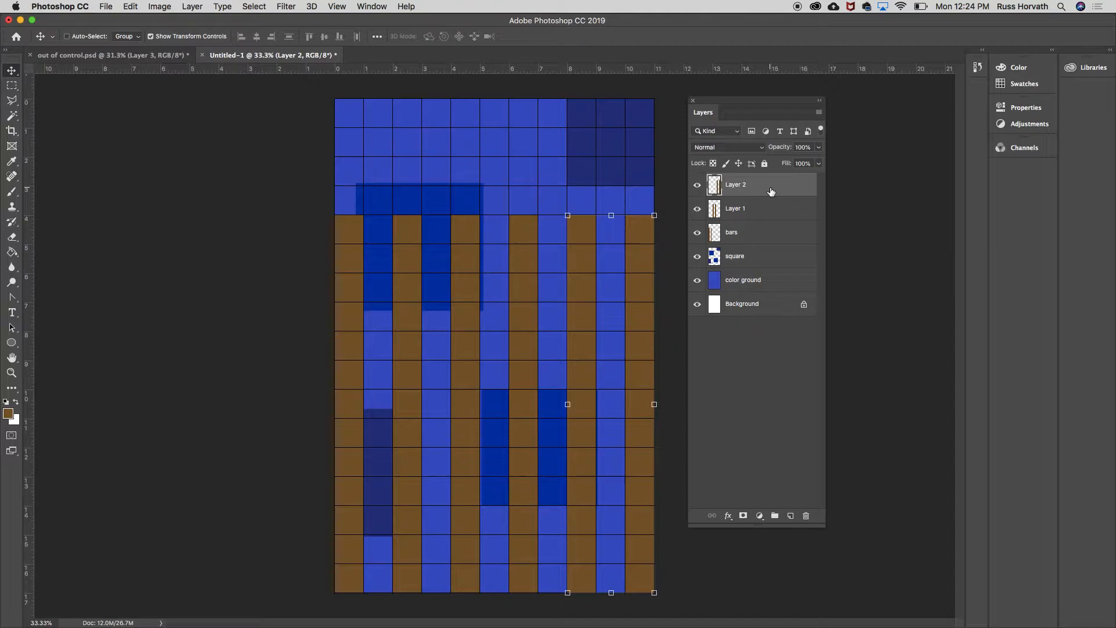
left_click(778, 237, "shift")
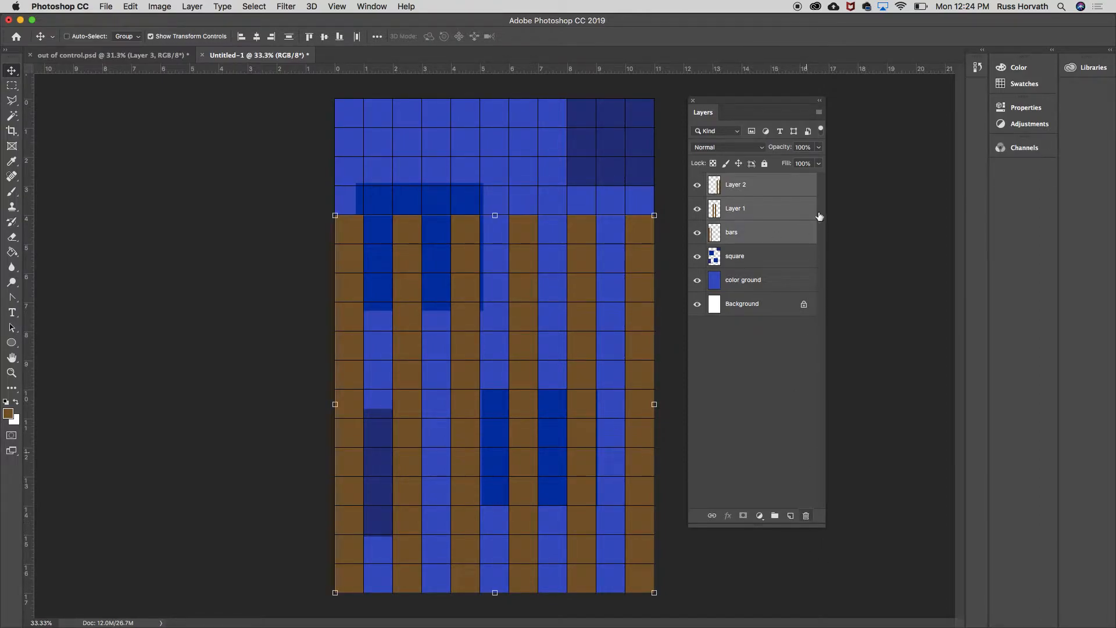
left_click(821, 111)
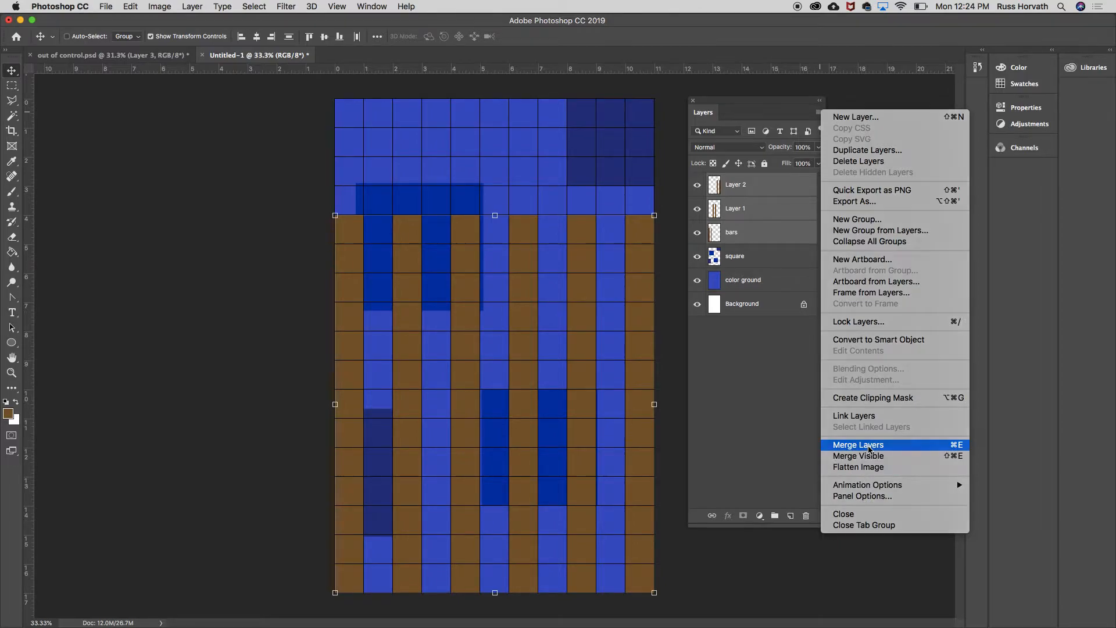
left_click(859, 444)
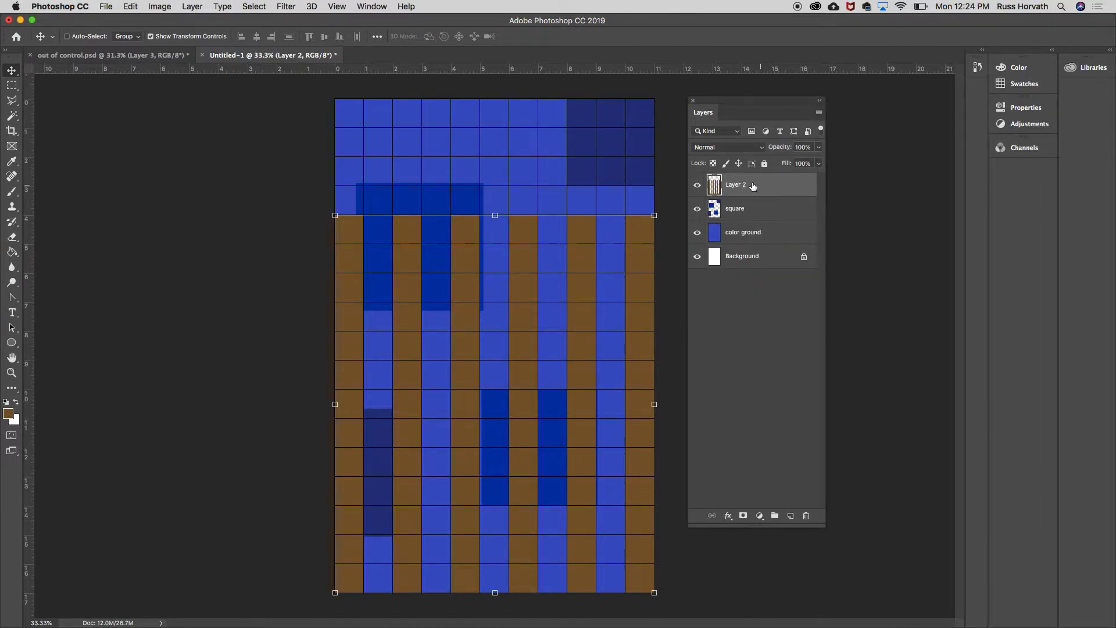
left_click(698, 185)
left_click(697, 187)
right_click(777, 189)
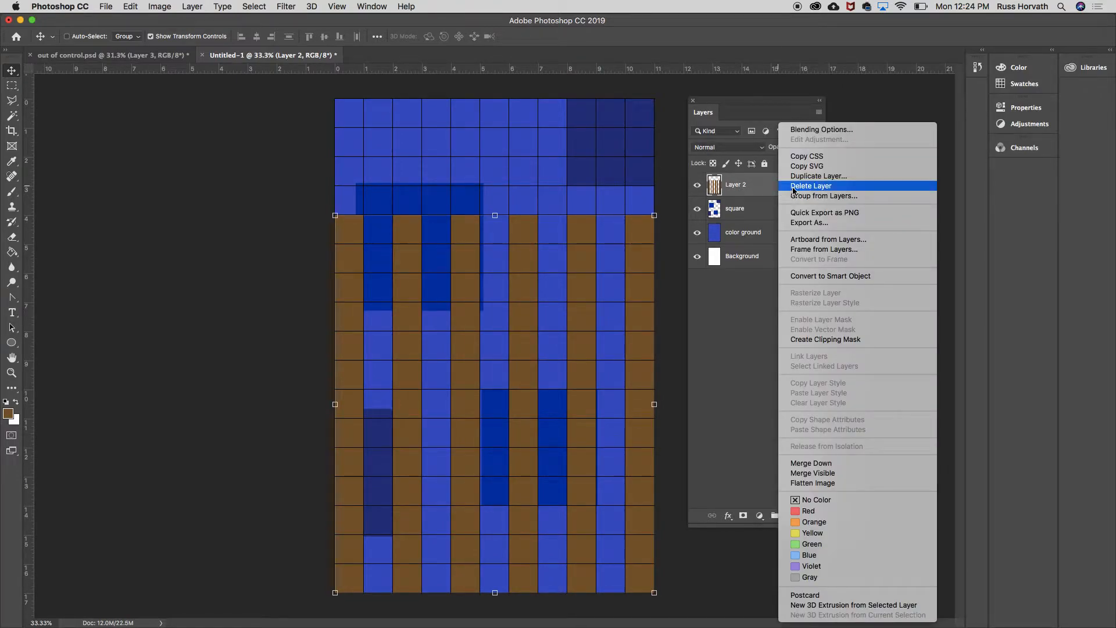
left_click(795, 186)
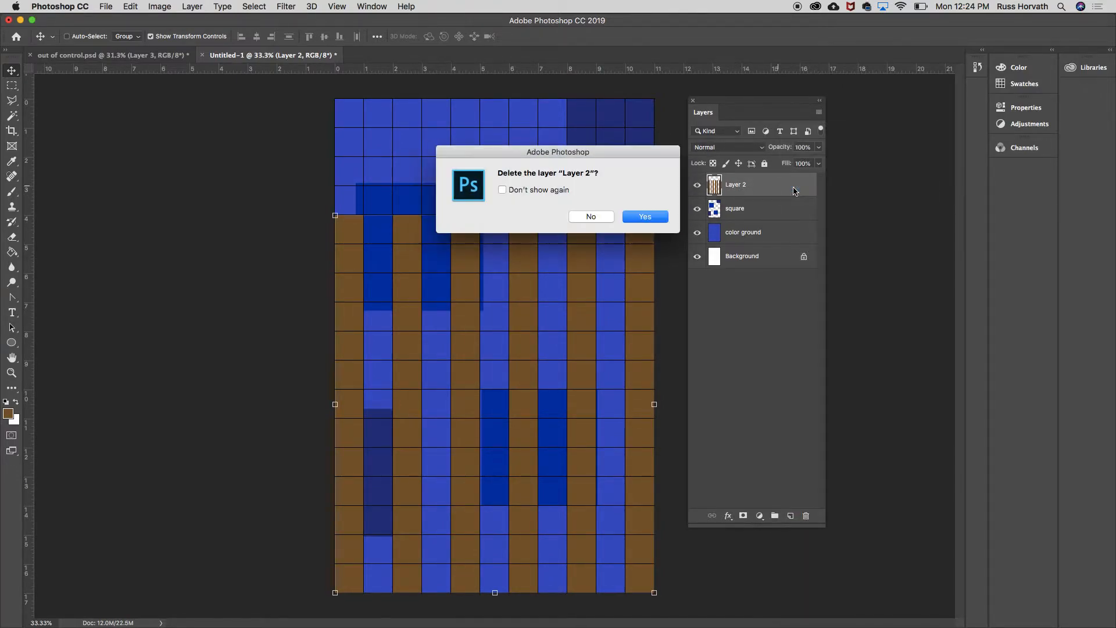
left_click(635, 221)
key("super+z")
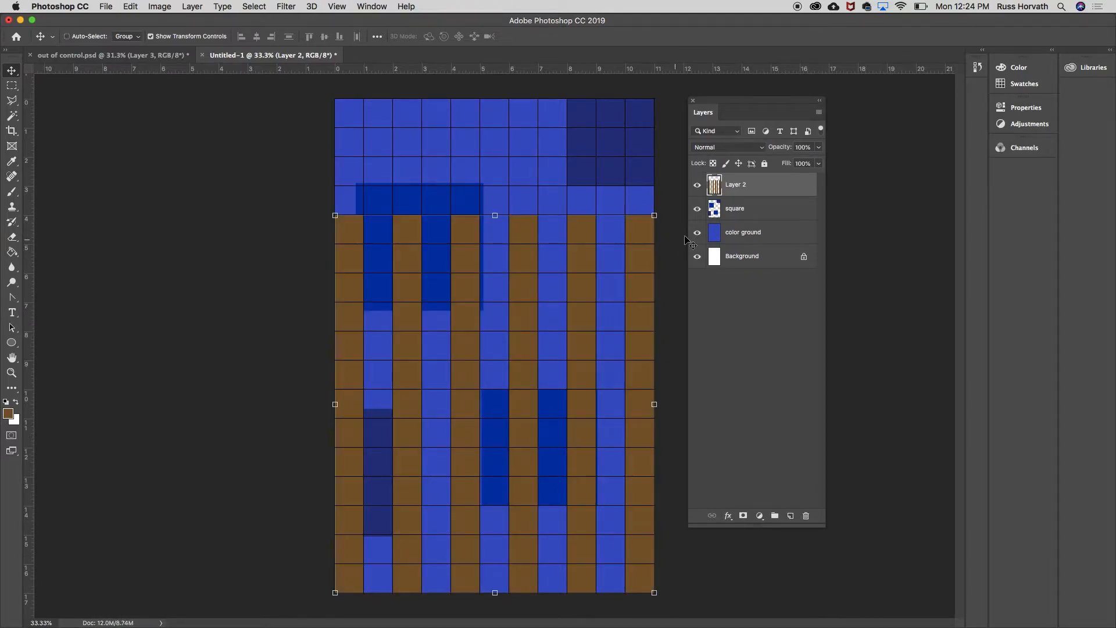
- Duplicate the merged bars layer as Layer 2 copy and shift it one column left and about 0.75 inch down
right_click(770, 189)
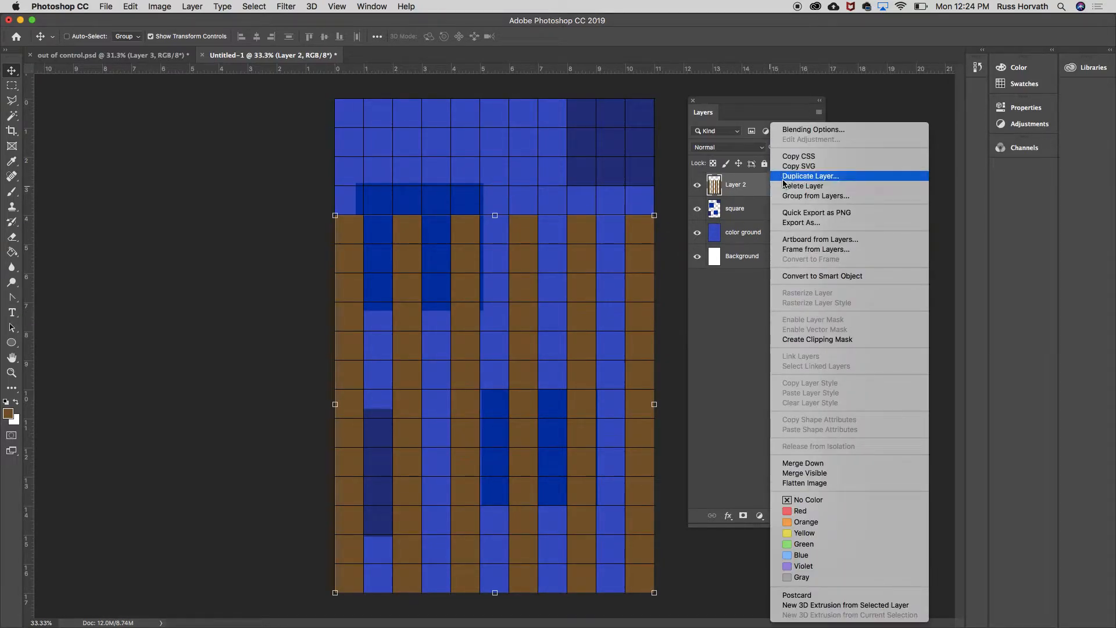
left_click(785, 178)
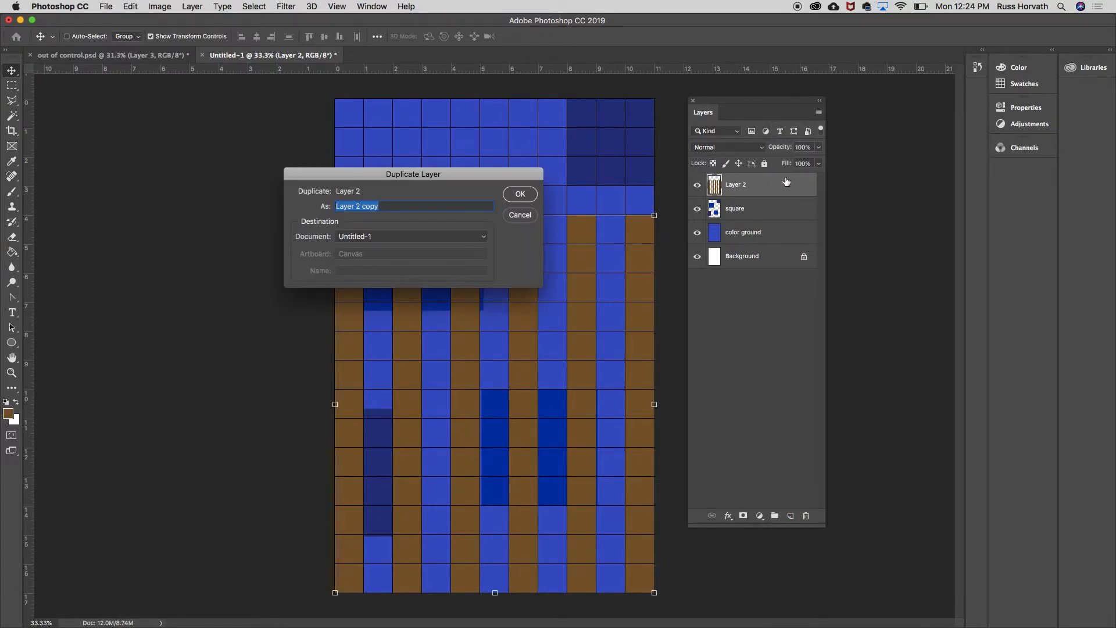
left_click(519, 193)
left_click_drag(522, 298, 496, 321)
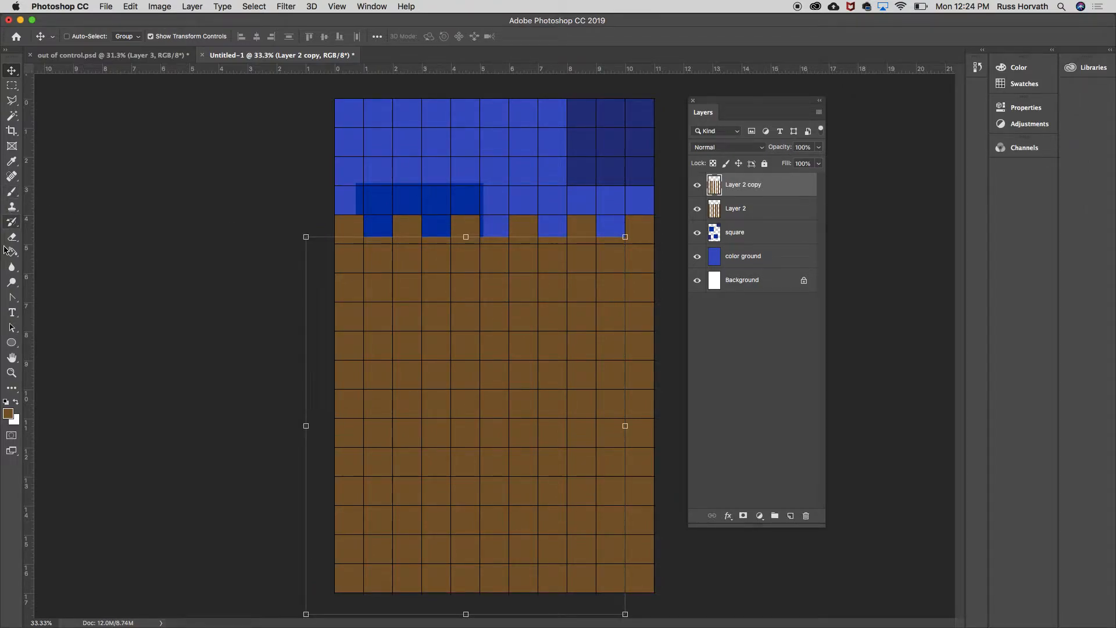
- Set the foreground color to the lighter brown bf8942
left_click(7, 413)
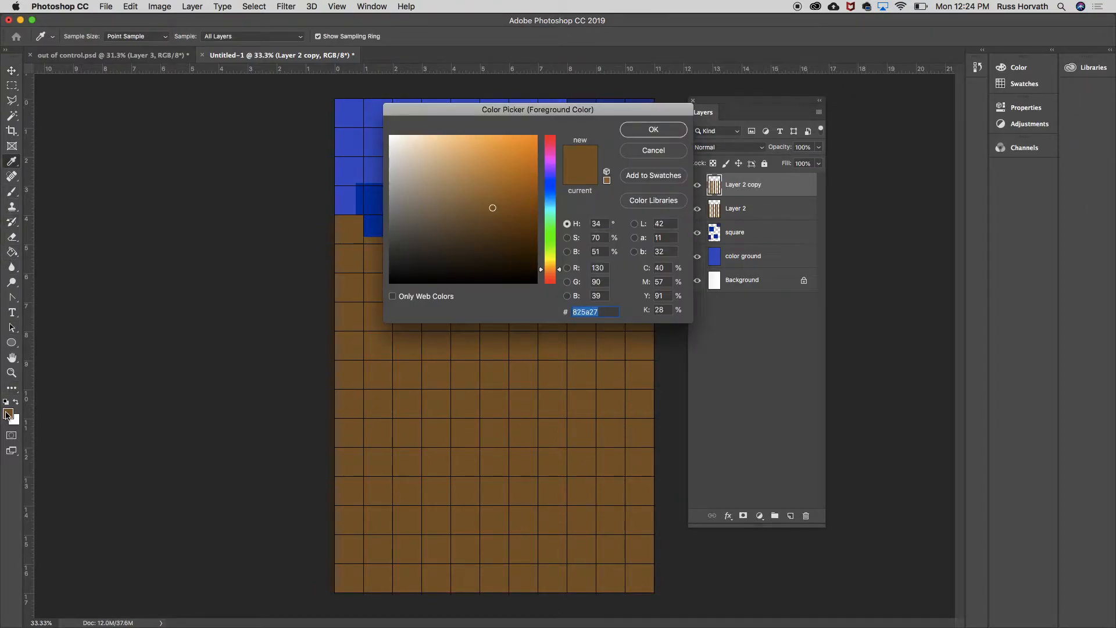
left_click(486, 172)
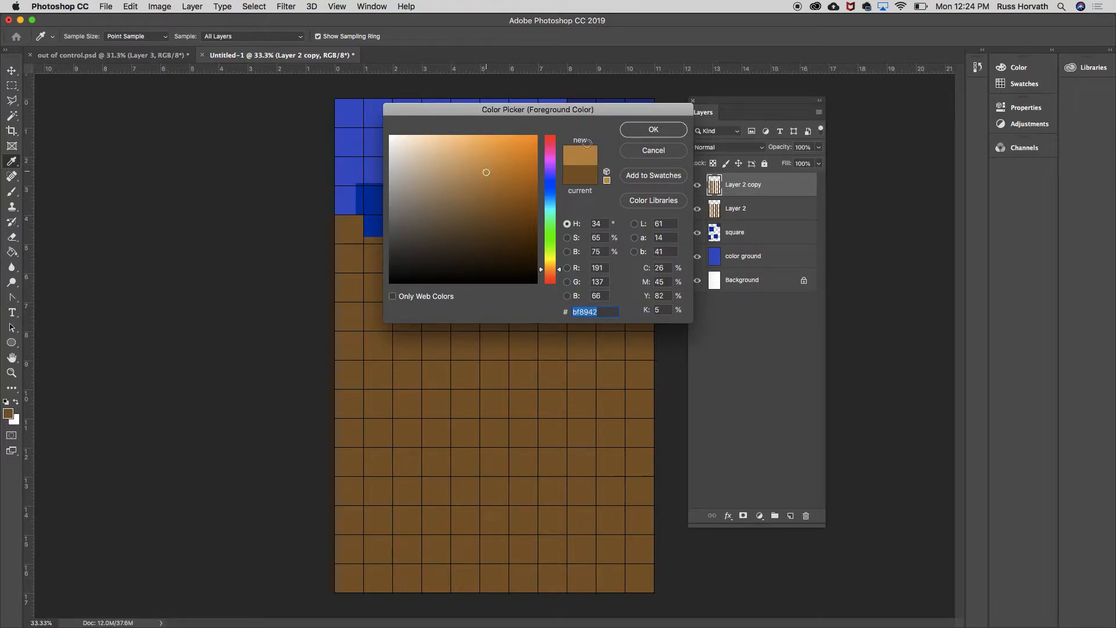
left_click(647, 134)
- Fill the five visible bars on Layer 2 copy with the light brown foreground color using the Paint Bucket
left_click(12, 251)
left_click(377, 333)
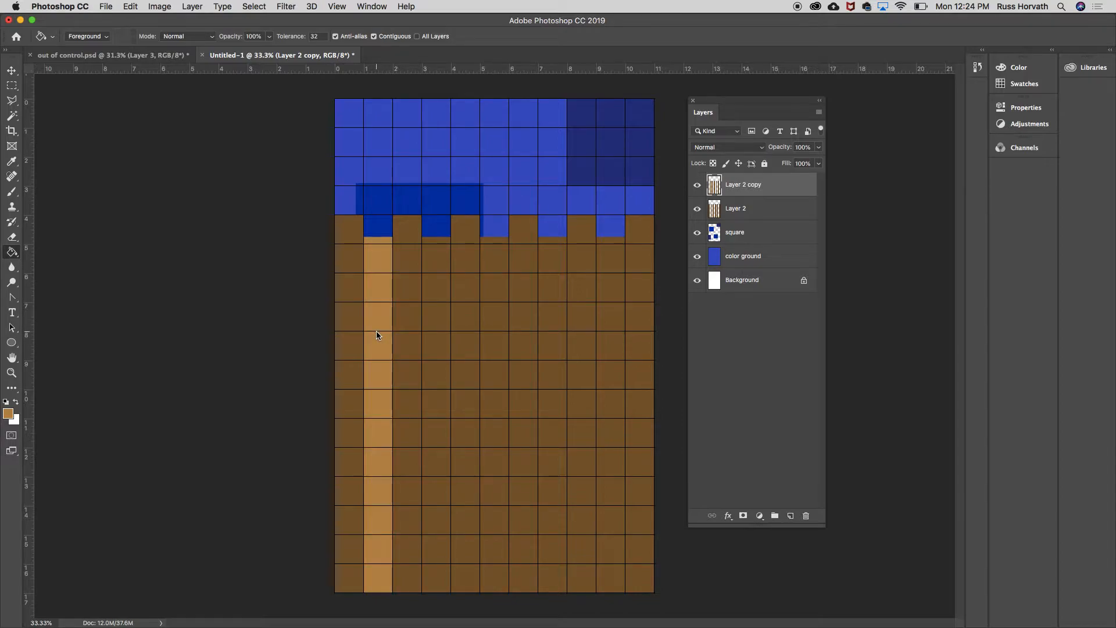
left_click(429, 338)
left_click(494, 340)
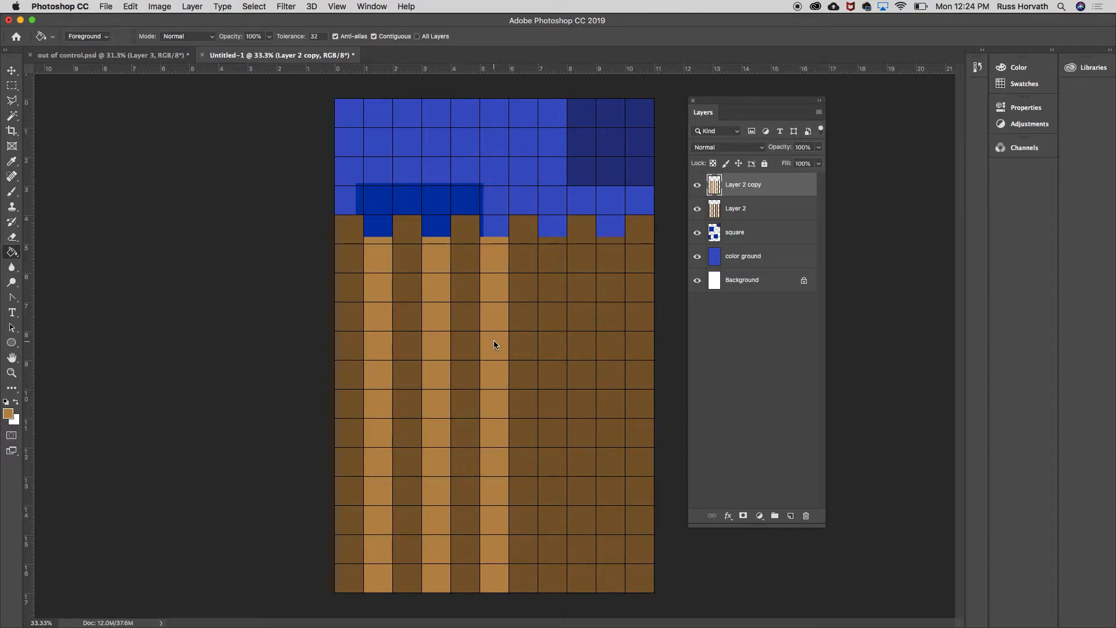
left_click(552, 349)
left_click(616, 352)
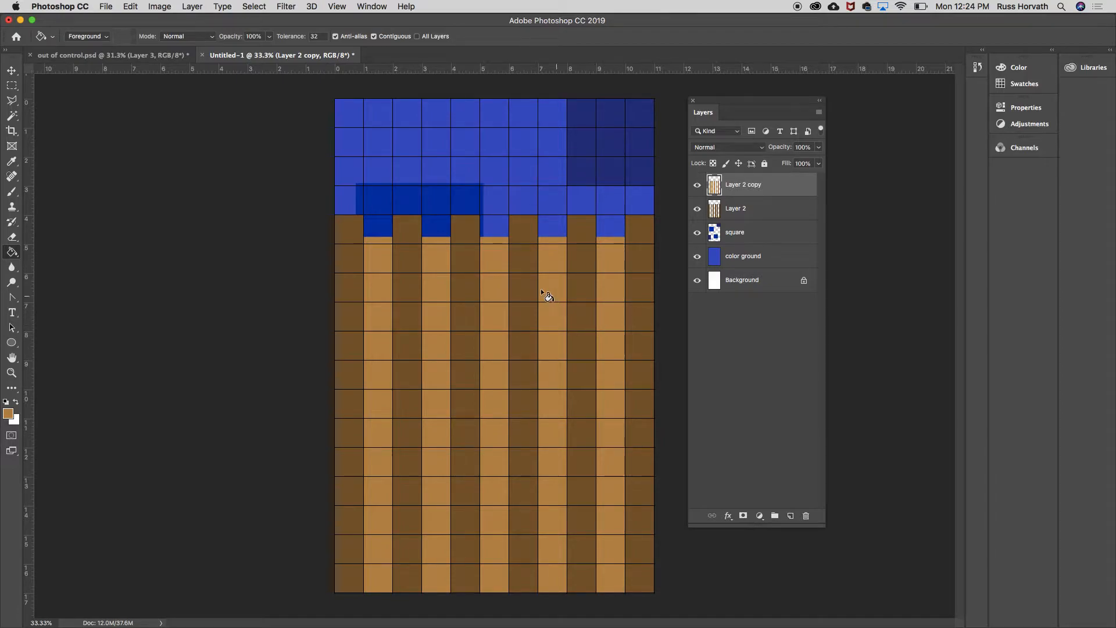
- Hide and show the color ground and Layer 2 layers in turn to examine what each contributes
left_click(11, 71)
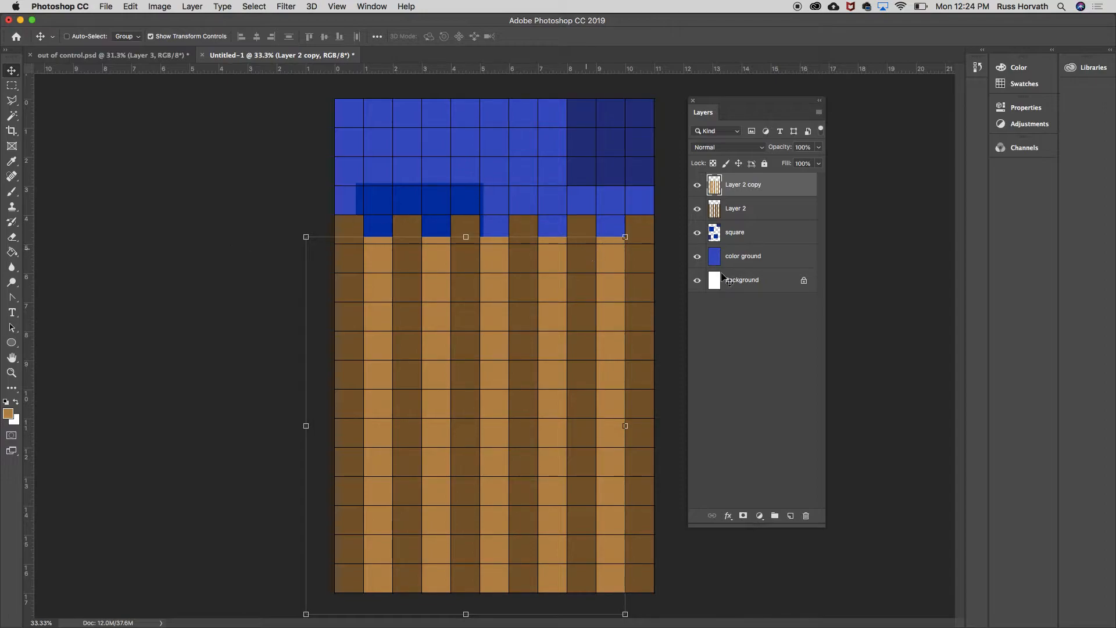
left_click(698, 257)
left_click(698, 256)
left_click(698, 208)
left_click(698, 209)
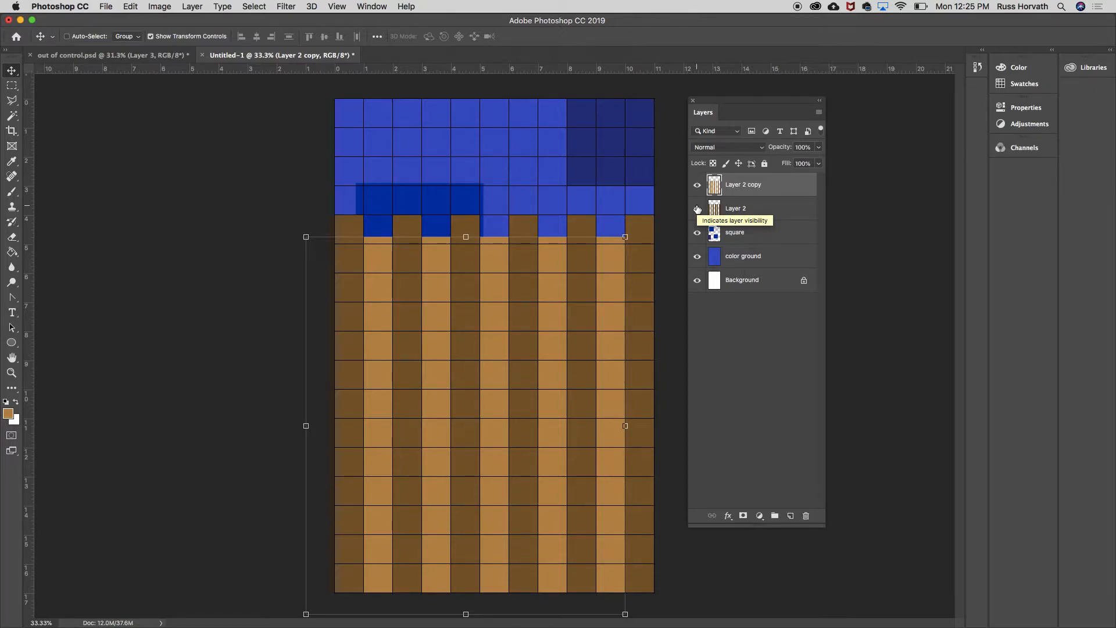
- Add the text THIS IS A TEST in 12 pt Chunky Funks over the bars, between the 8- and 9-inch gridlines
left_click(13, 314)
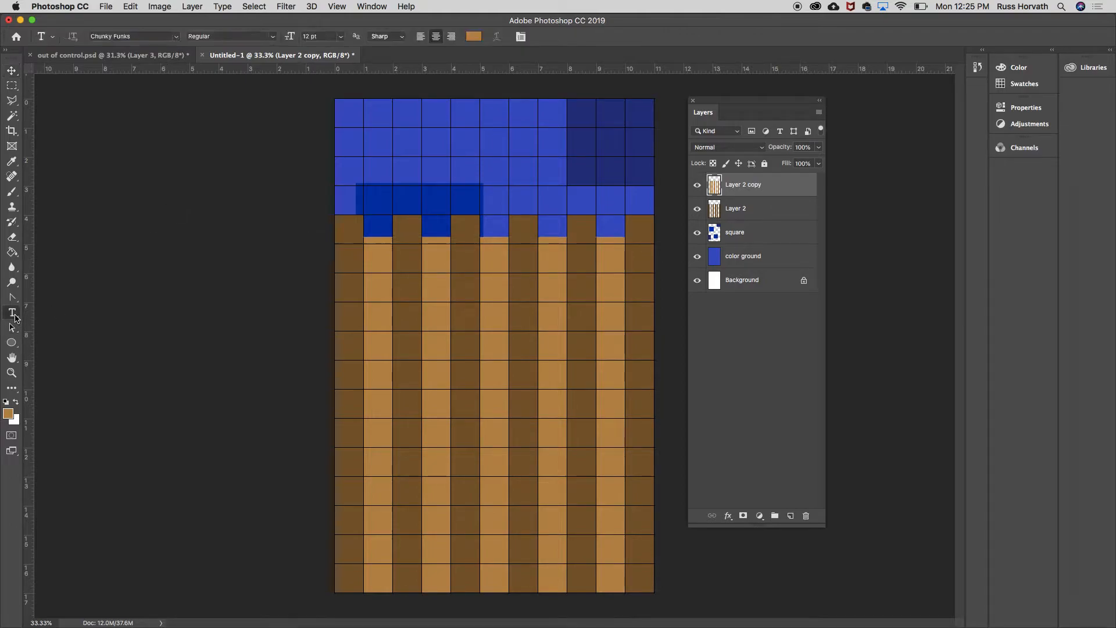
left_click(378, 351)
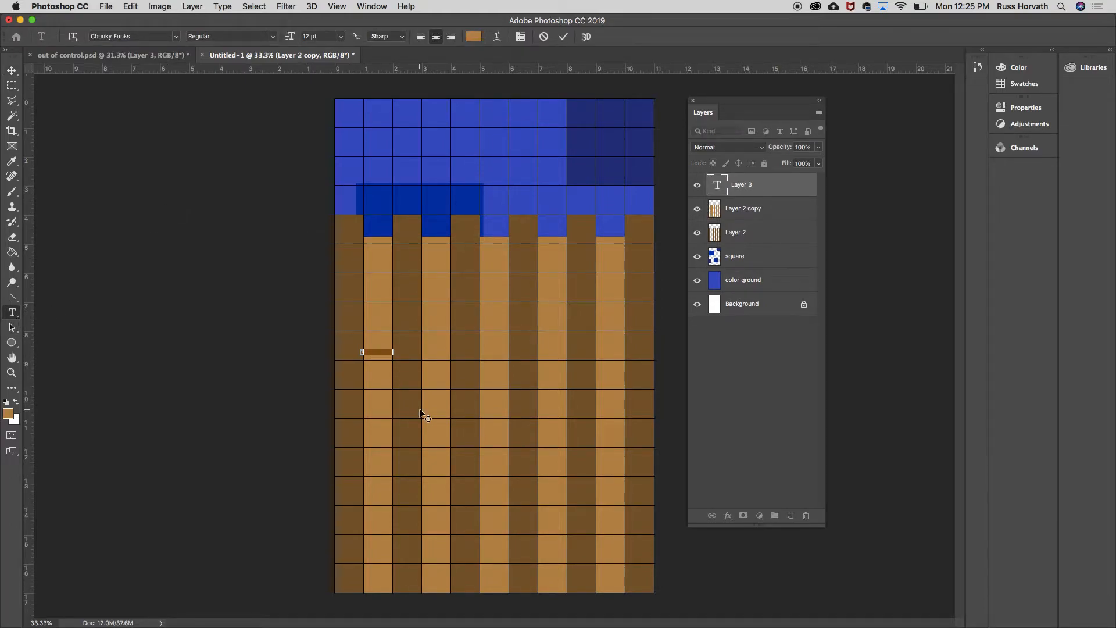
type("ou")
- Scale the THIS IS A TEST text proportionally to about 882% so it nearly spans the page width
left_click(12, 70)
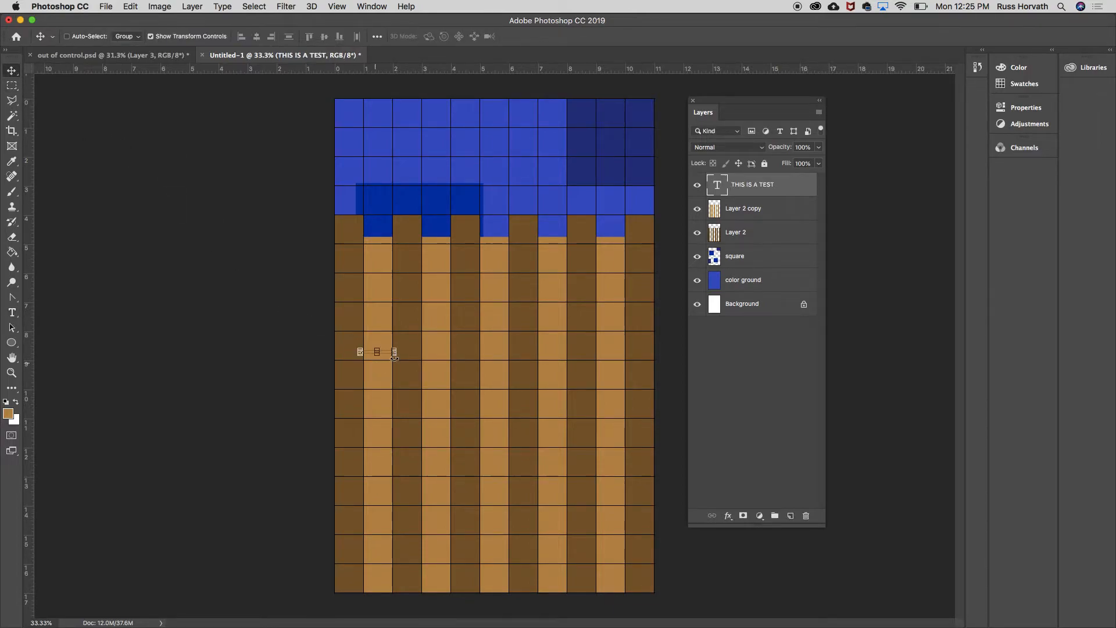
left_click_drag(396, 355, 638, 519)
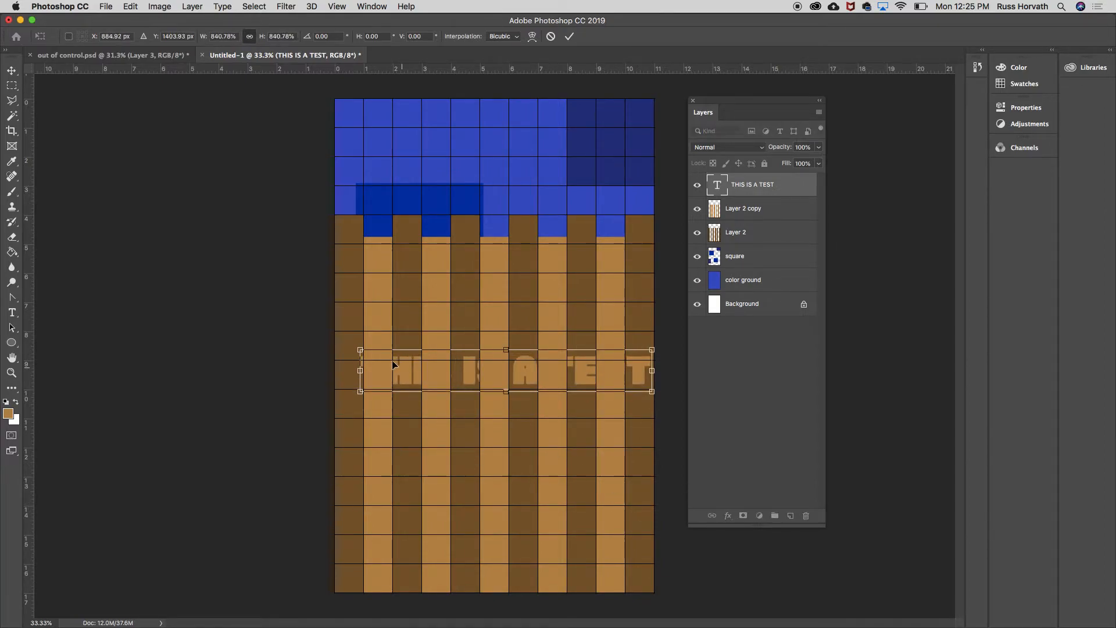
left_click_drag(358, 348, 339, 338)
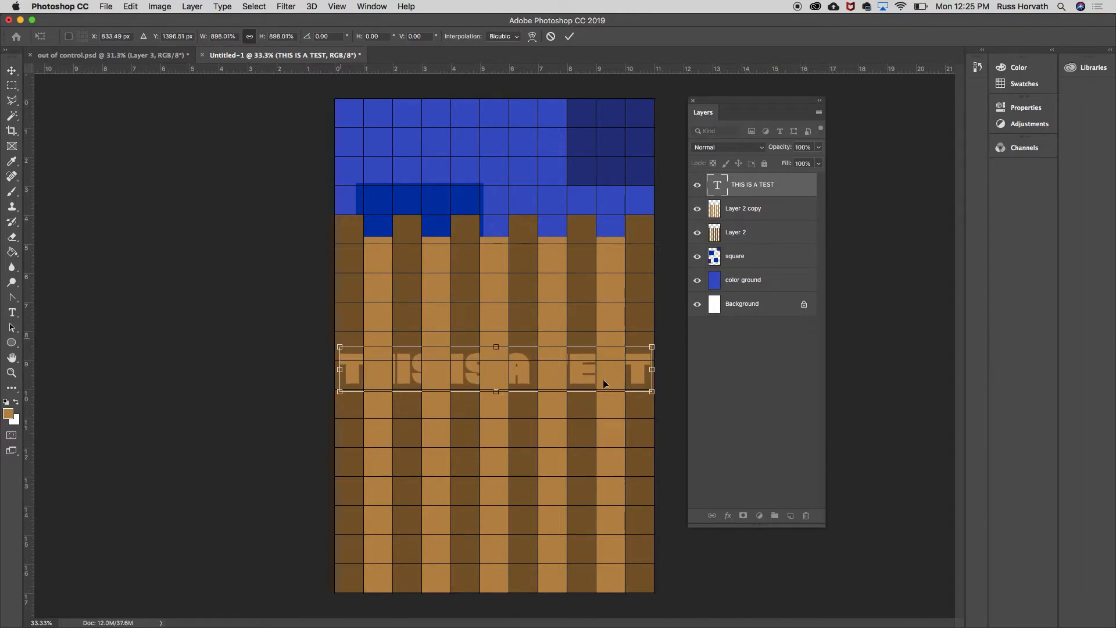
left_click_drag(652, 344, 647, 349)
- Move the enlarged text onto the blue area above the bars, nudge it down between the 1- and 2-inch gridlines, and apply the transform
left_click_drag(519, 375, 523, 152)
key("shift+Down")
key("shift+Down")
key("shift+Down")
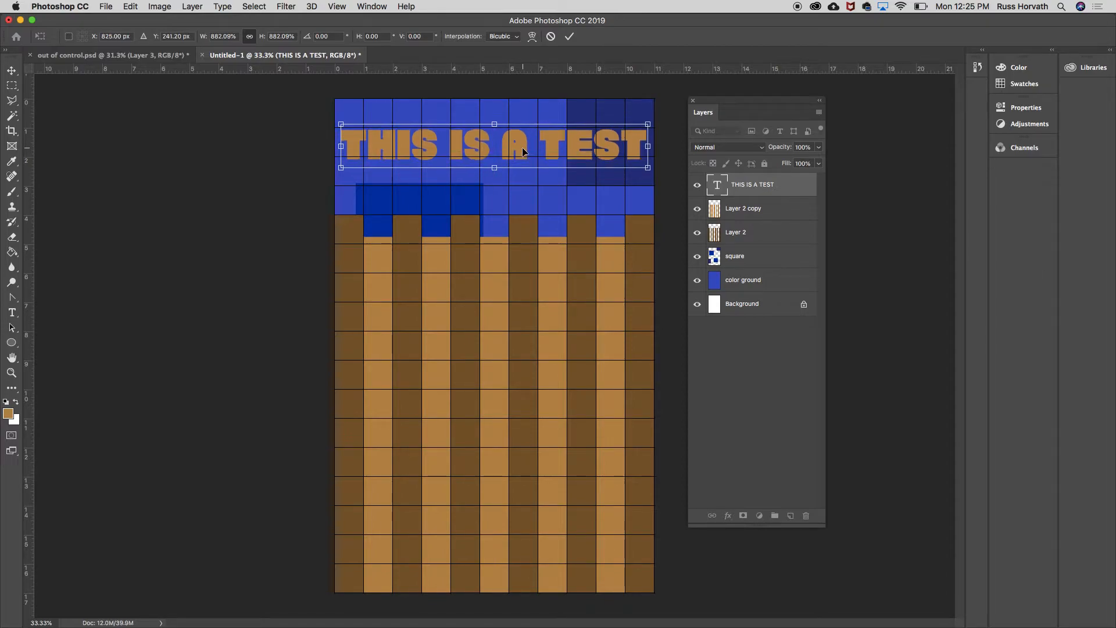
left_click(570, 36)
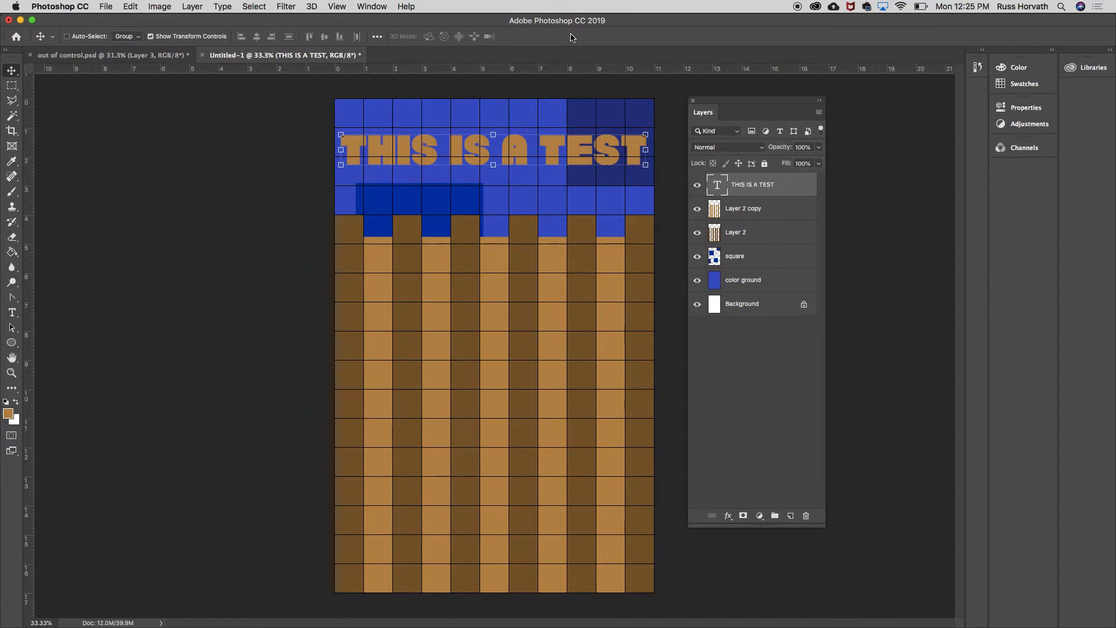
- Hide the grid and add a Drop Shadow to the THIS IS A TEST text layer with 32% opacity, 11 px distance and 14 px size
key("super+apostrophe")
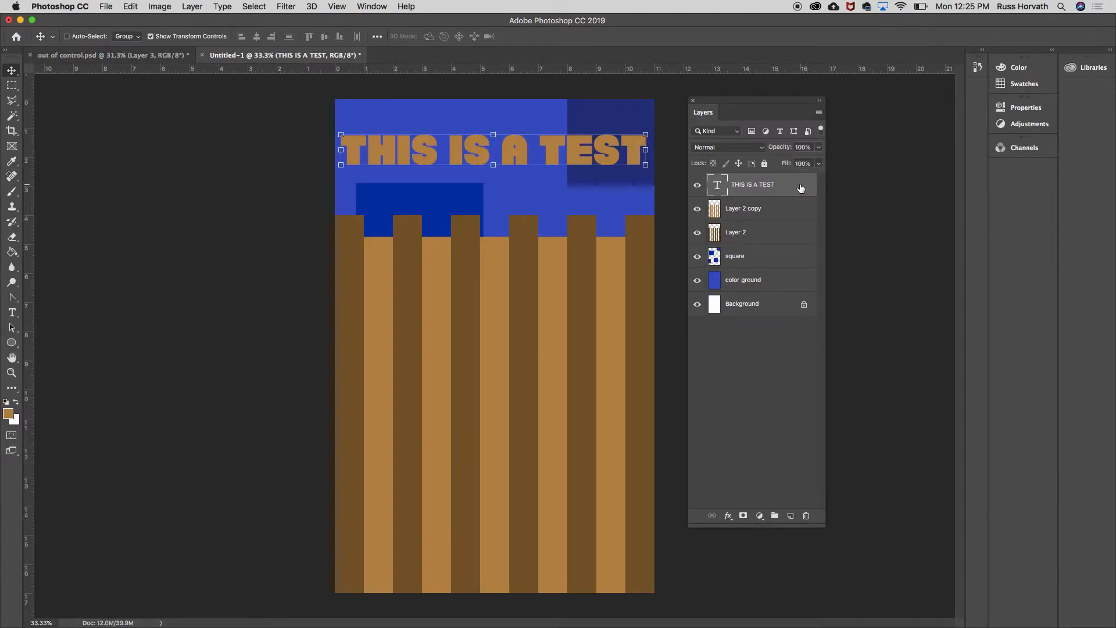
double_click(801, 188)
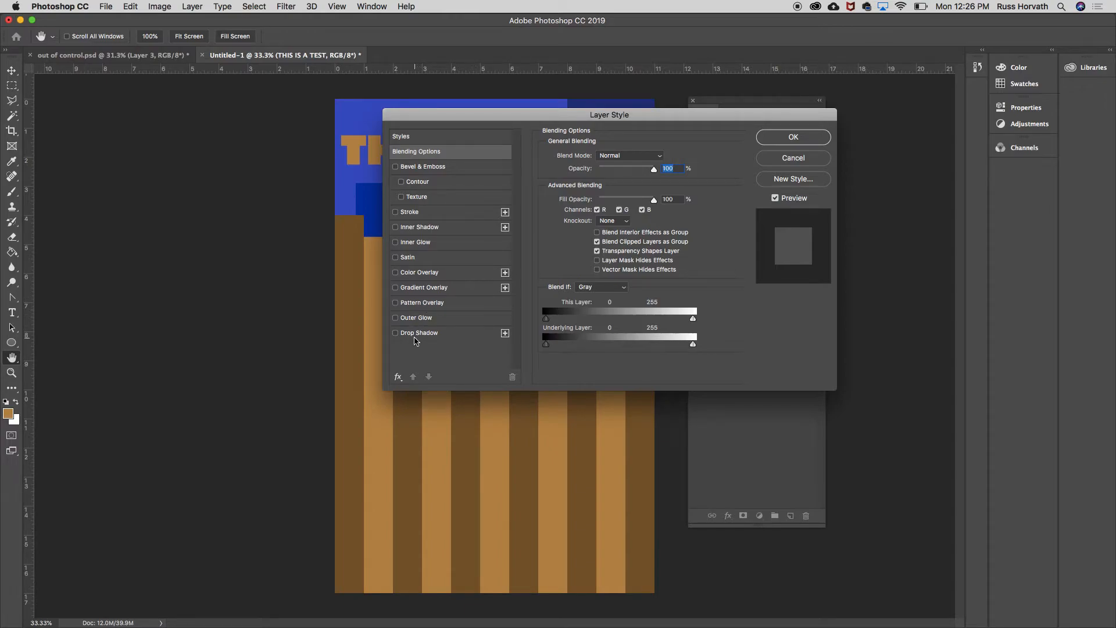
left_click(418, 334)
left_click_drag(502, 119, 765, 125)
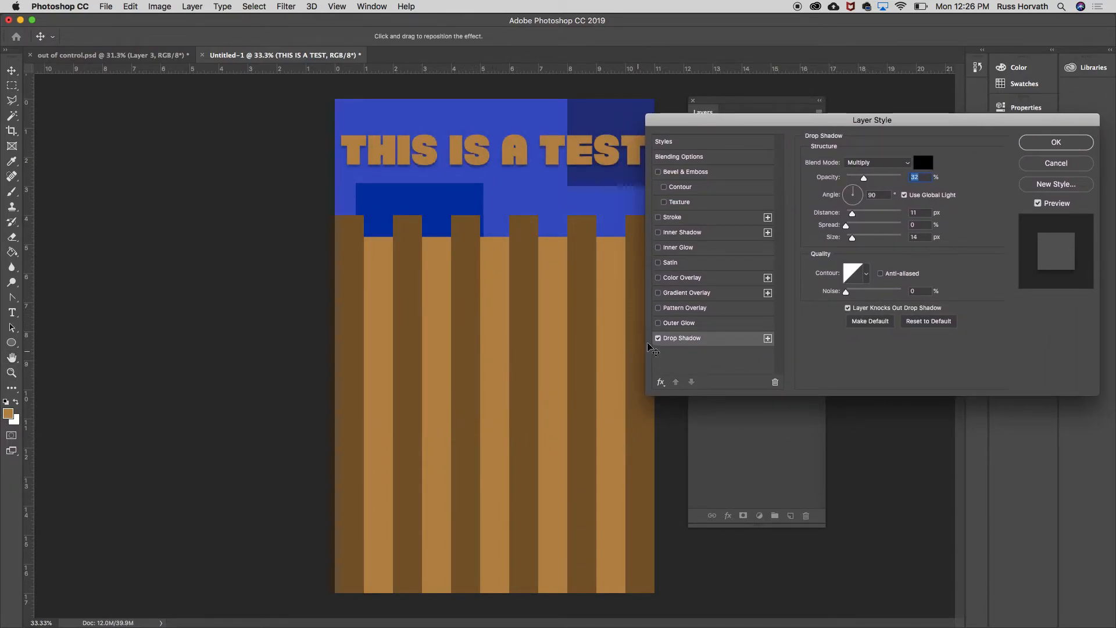
left_click(659, 339)
left_click(659, 339)
left_click(1056, 144)
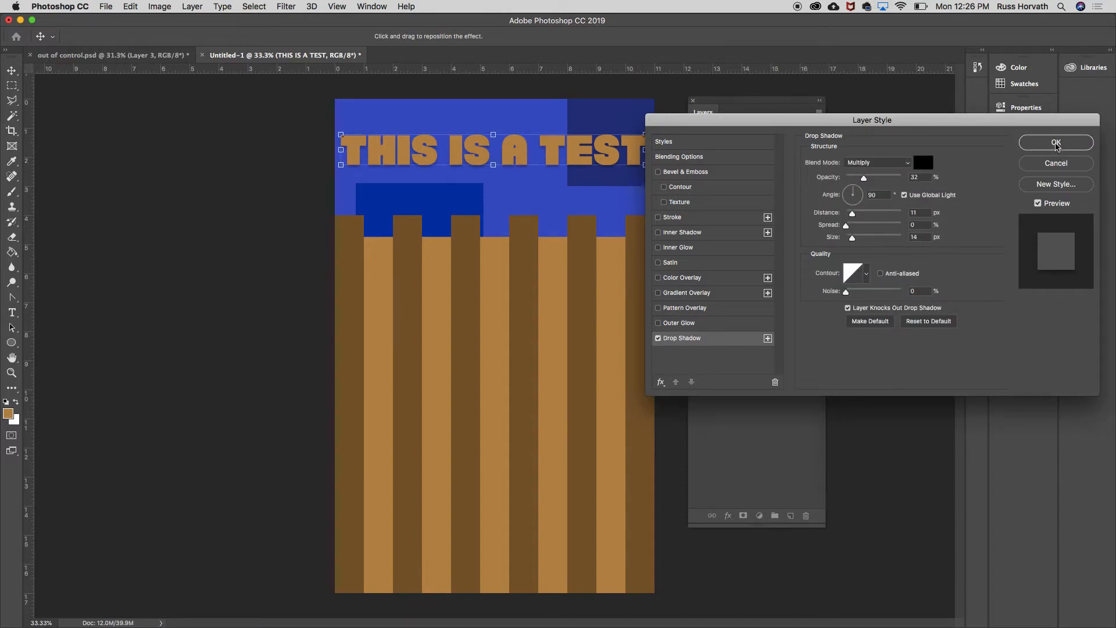
- Hide and show Layer 2 to identify its dark bars, and open that layer's Layer Style settings
left_click(697, 255)
left_click(697, 255)
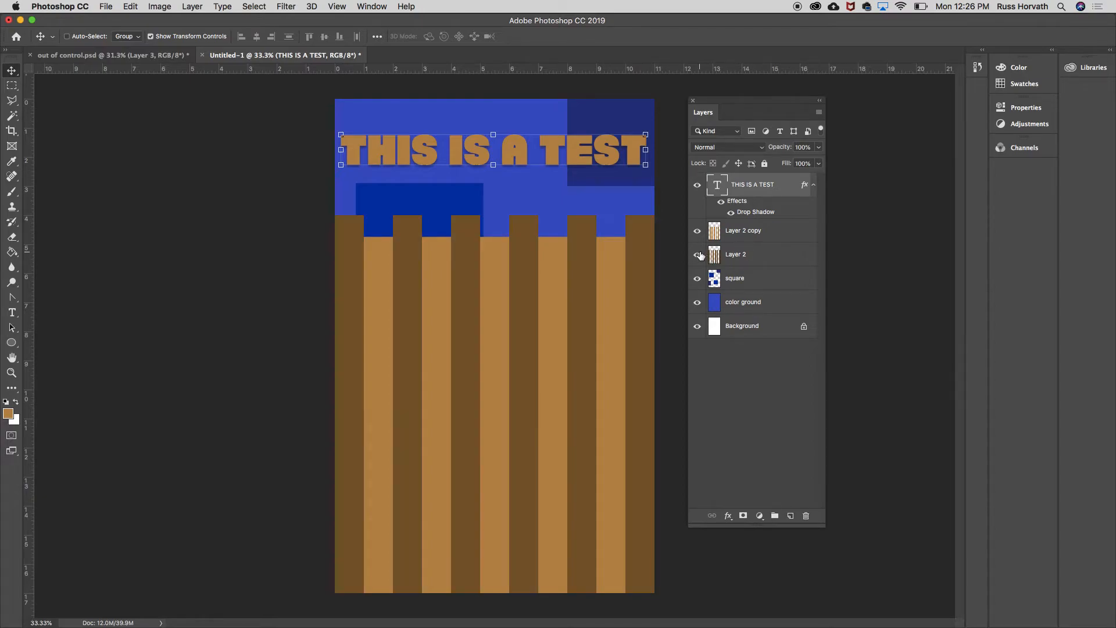
left_click(780, 260)
double_click(780, 261)
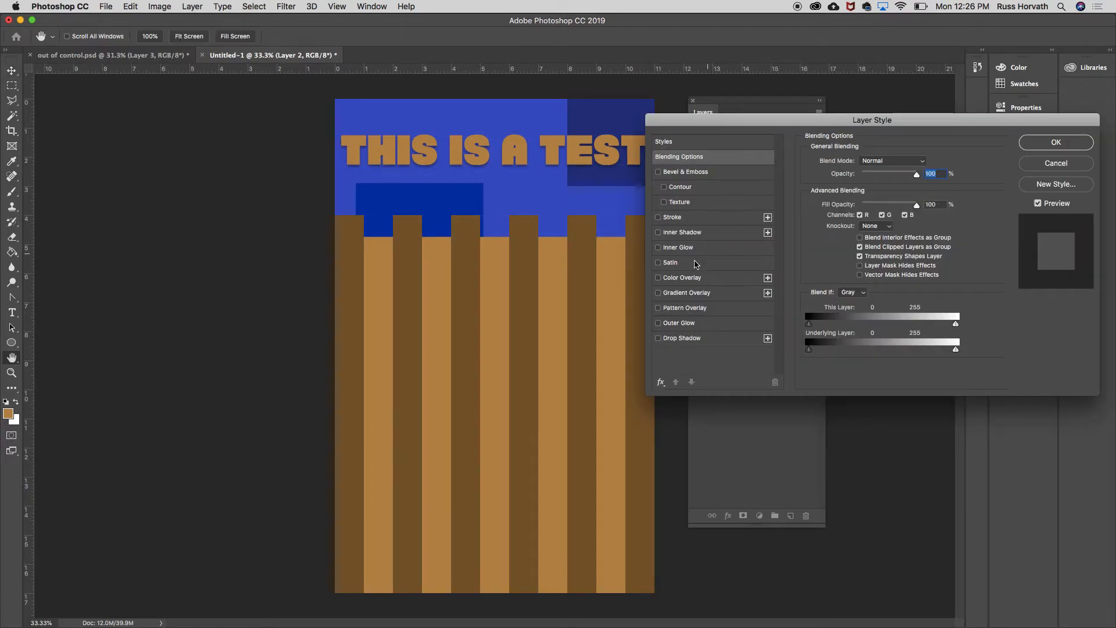
- Try Bevel & Emboss, Inner Glow, Color Overlay and Outer Glow on Layer 2, switching each effect on and off in turn
left_click(659, 172)
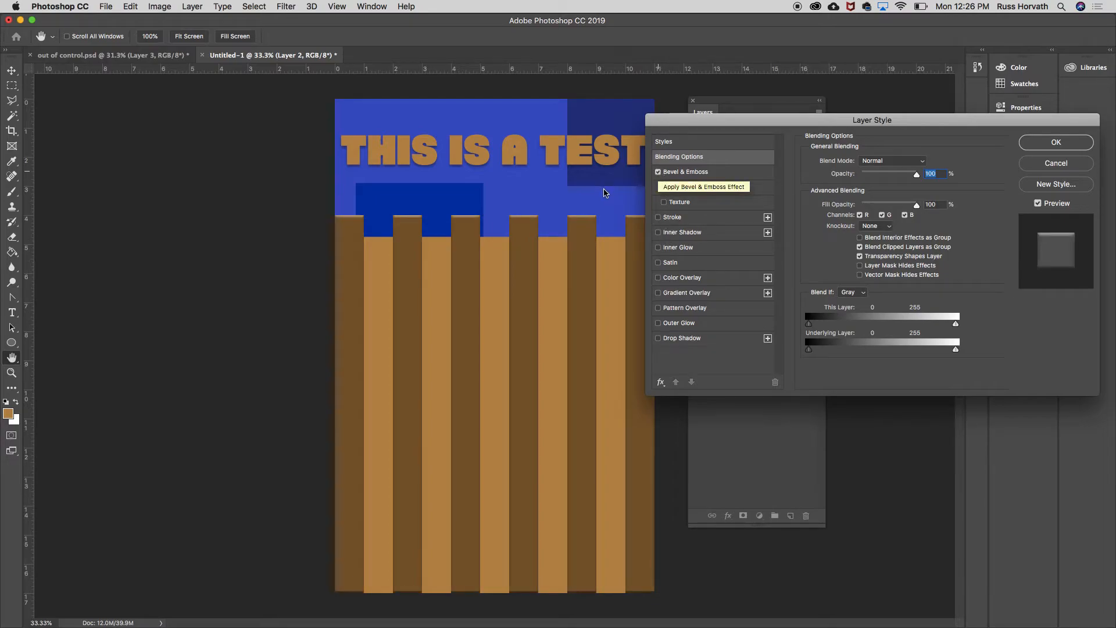
left_click(659, 172)
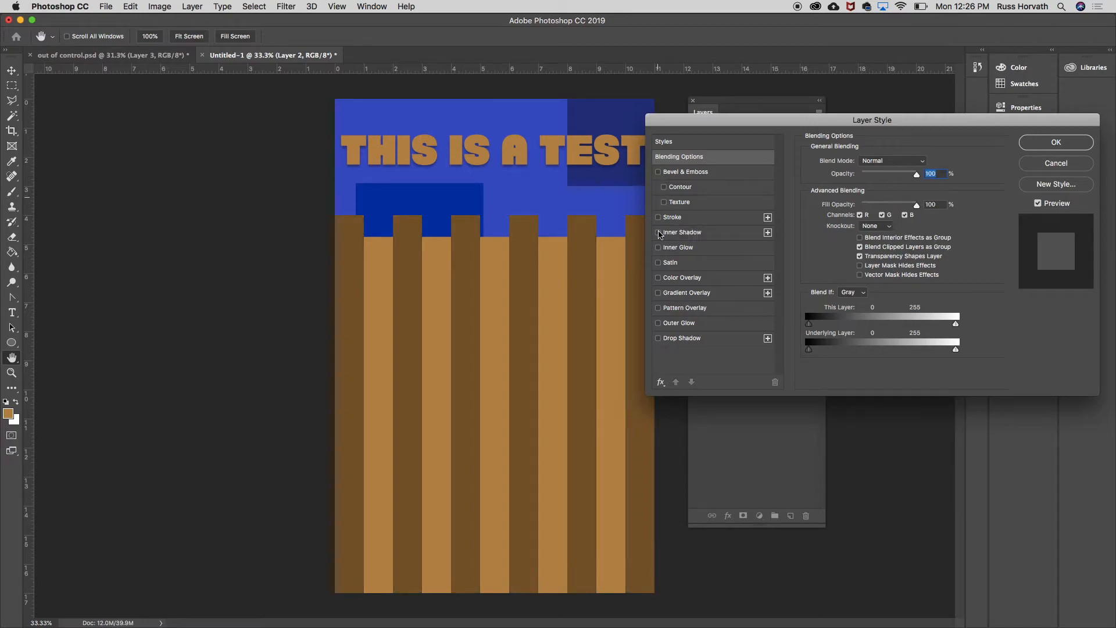
left_click(658, 248)
left_click(658, 248)
left_click(659, 278)
left_click(658, 279)
left_click(659, 323)
left_click(658, 323)
- Apply Bevel & Emboss and Drop Shadow effects to the dark brown bars on Layer 2
left_click(659, 173)
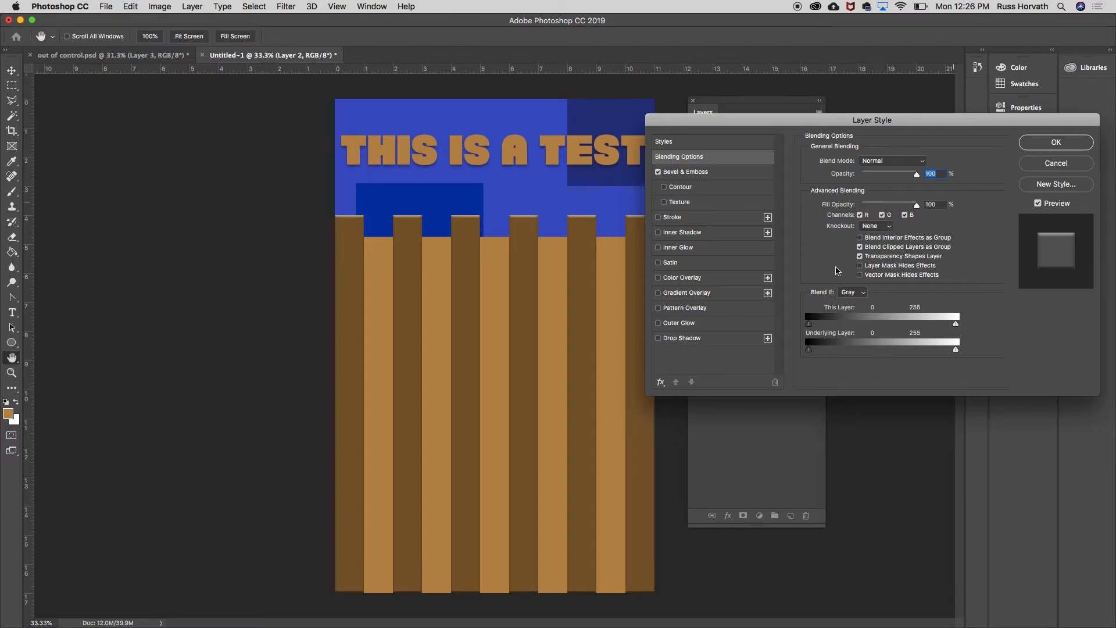
left_click(659, 339)
left_click(1056, 142)
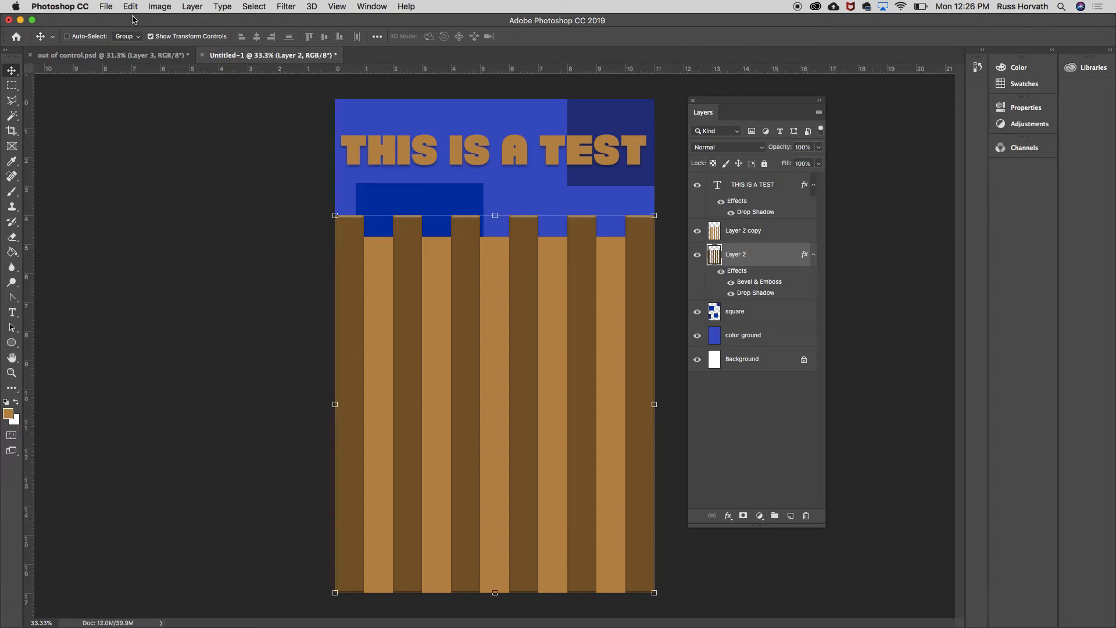
- Switch the Move tool's transform controls off and on to compare, and leave them off
left_click(151, 36)
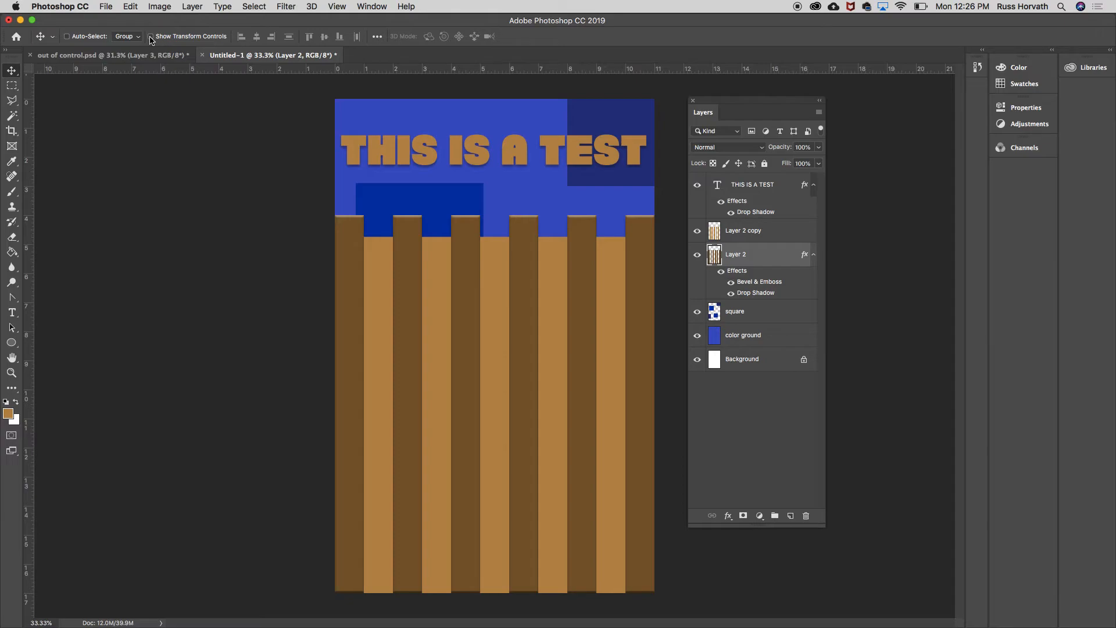
left_click(151, 37)
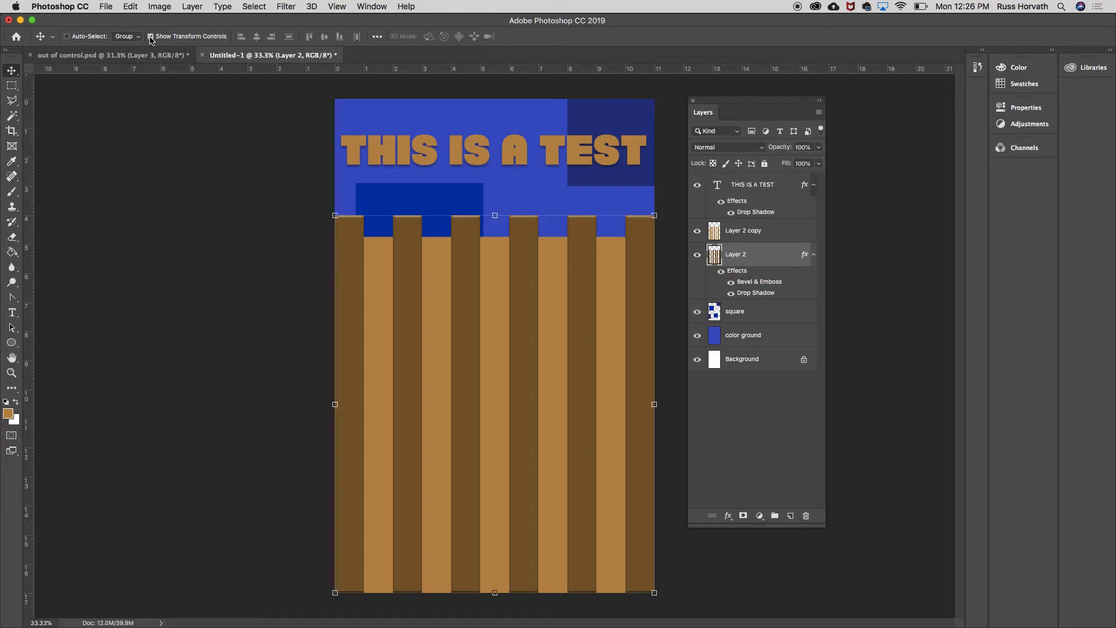
left_click(150, 37)
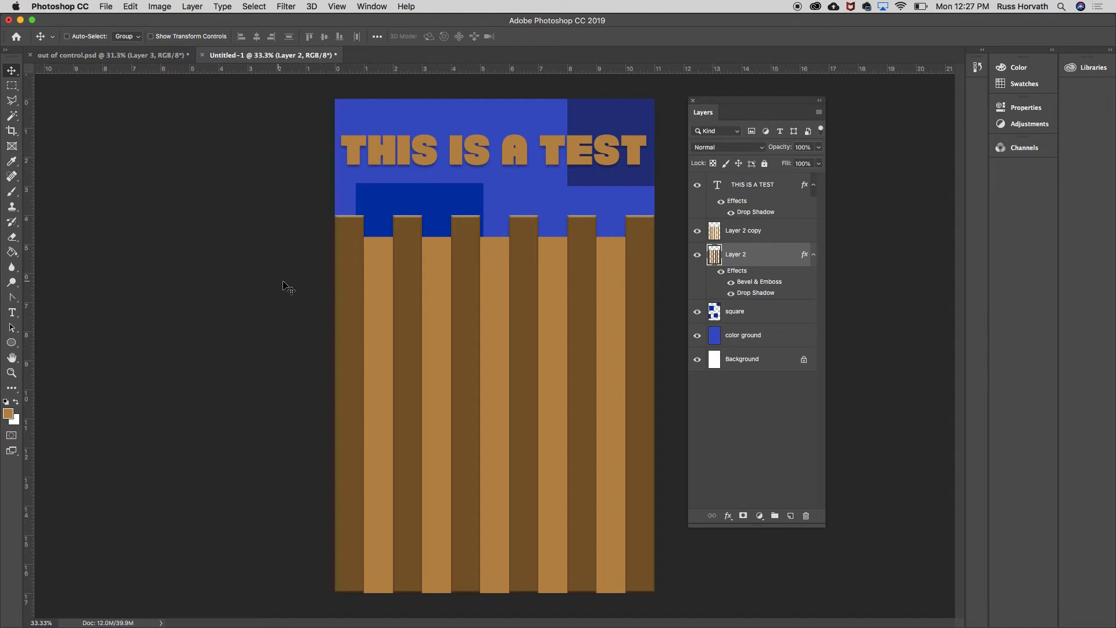
- Save the layered document to the Desktop as test.psd in Photoshop format with layers included
left_click(106, 6)
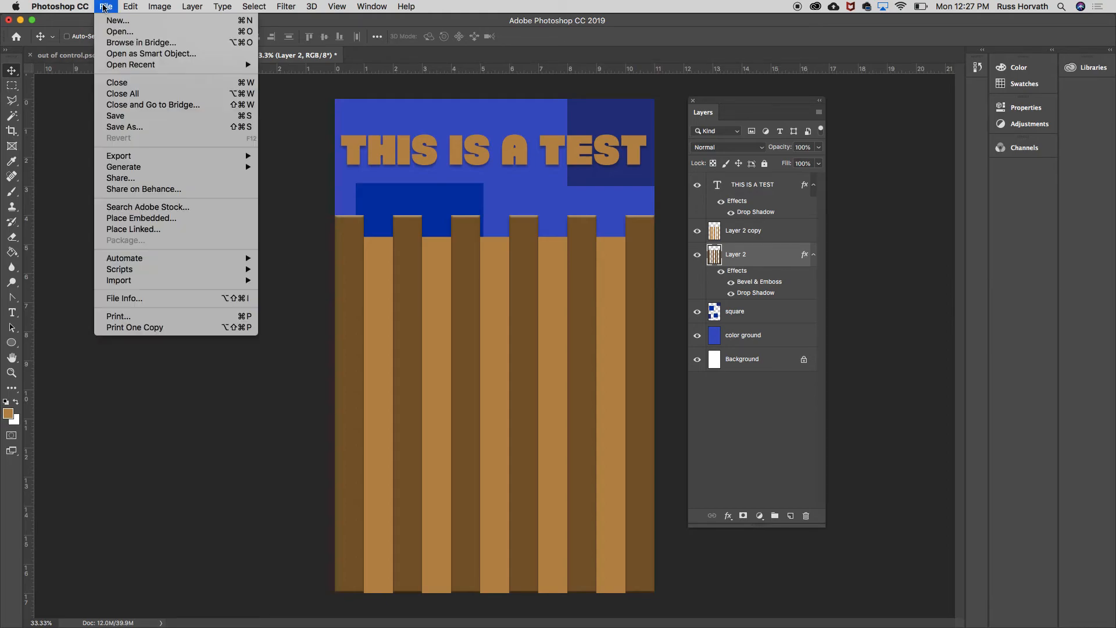
left_click(124, 127)
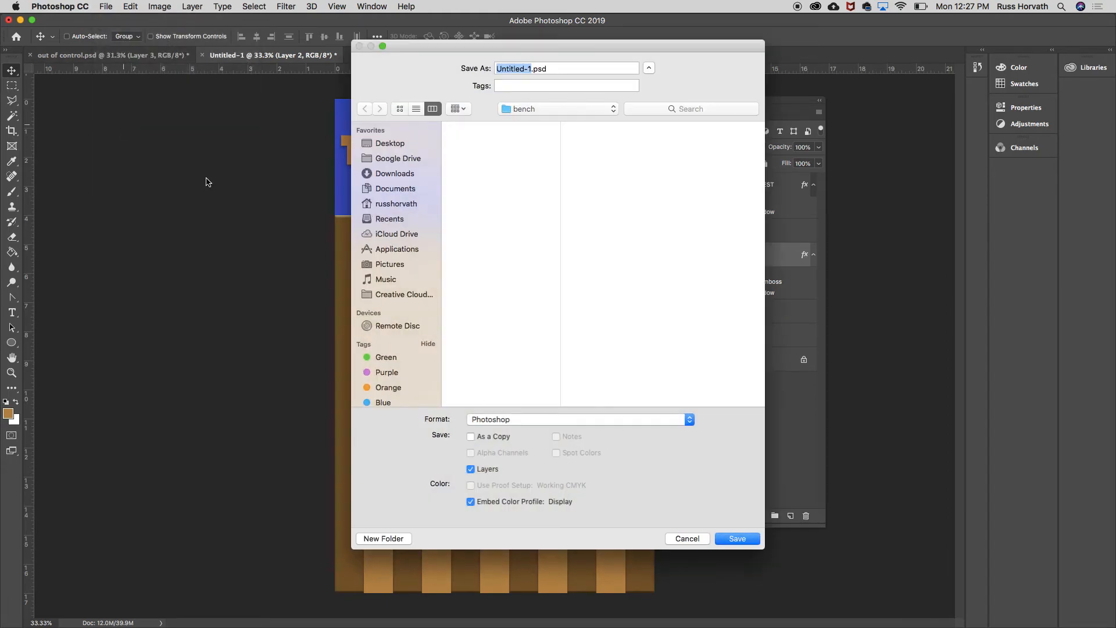
left_click(530, 418)
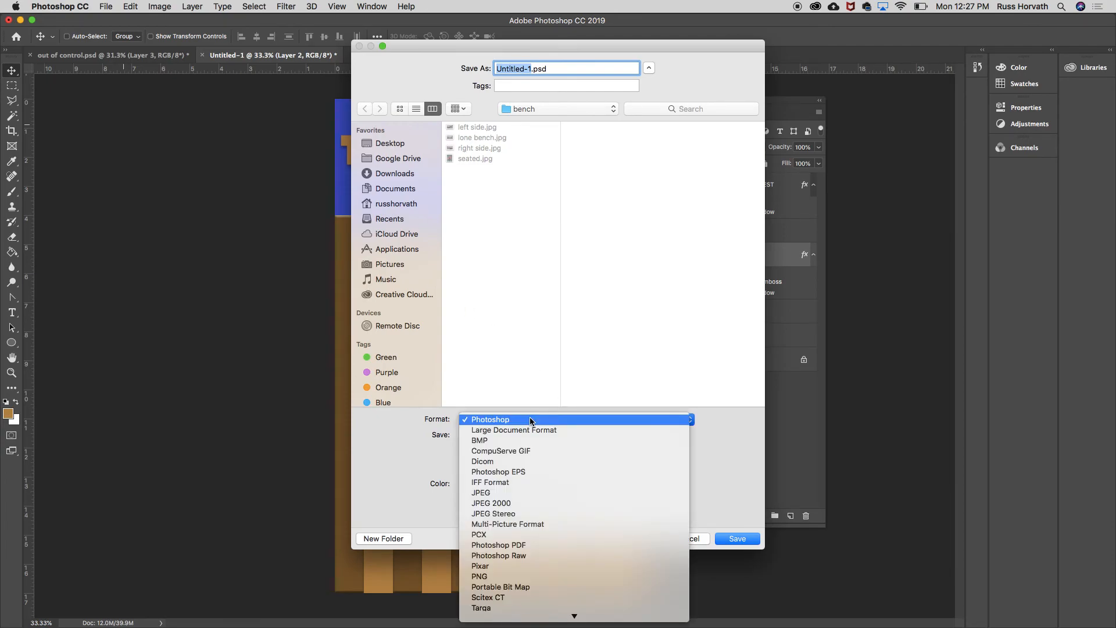
left_click(531, 419)
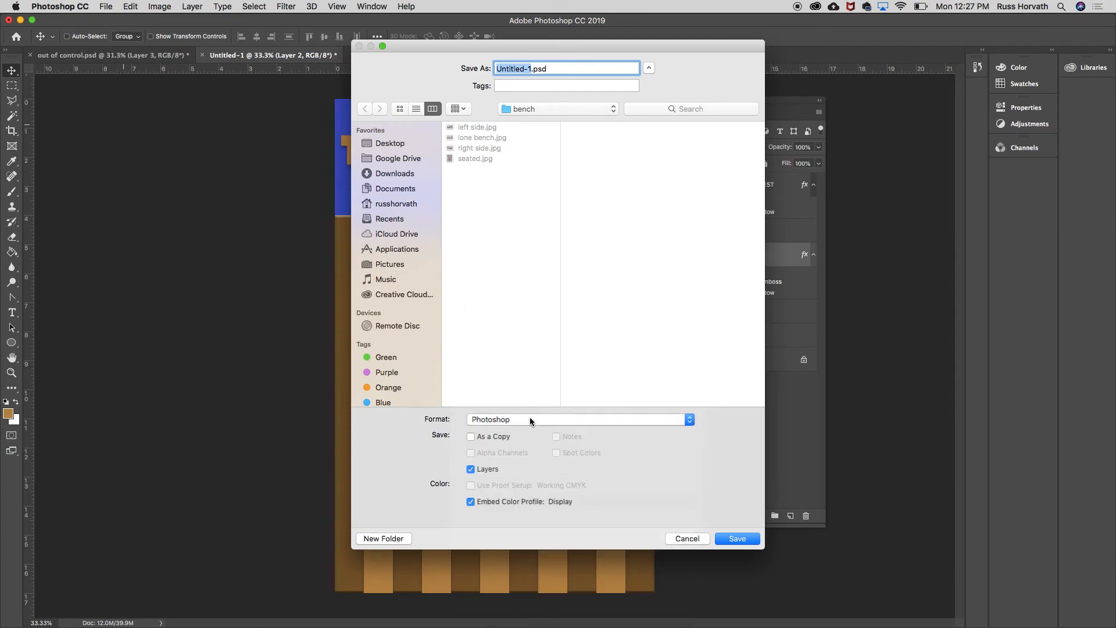
type("test")
left_click(391, 145)
left_click(733, 542)
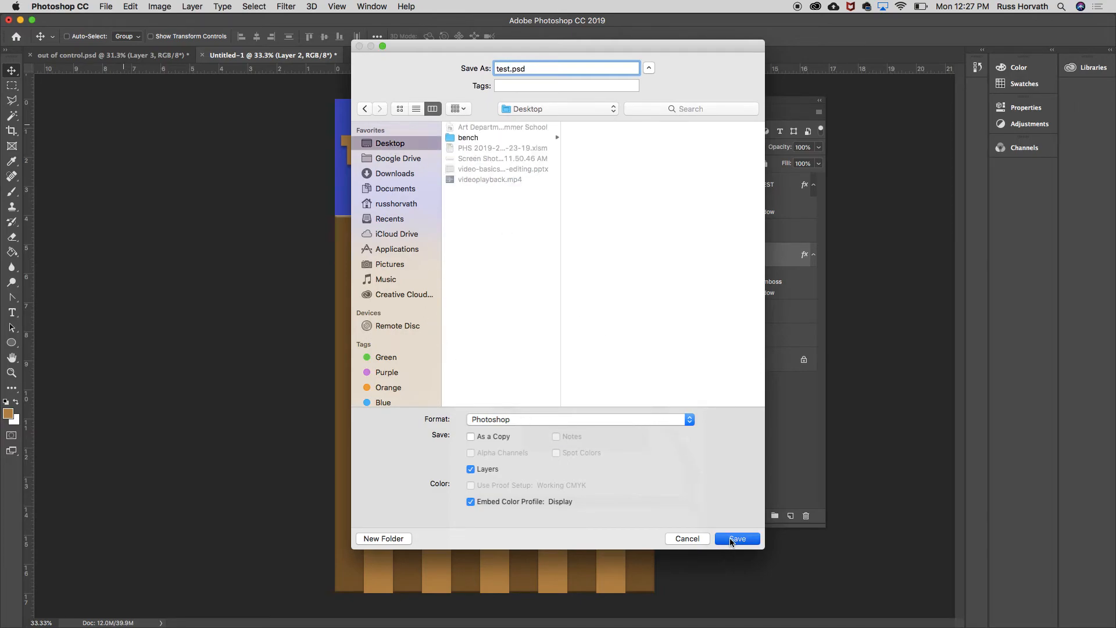
- Minimize the document window to find test.psd on the desktop, and reopen the file from there
left_click(20, 19)
left_click(53, 27)
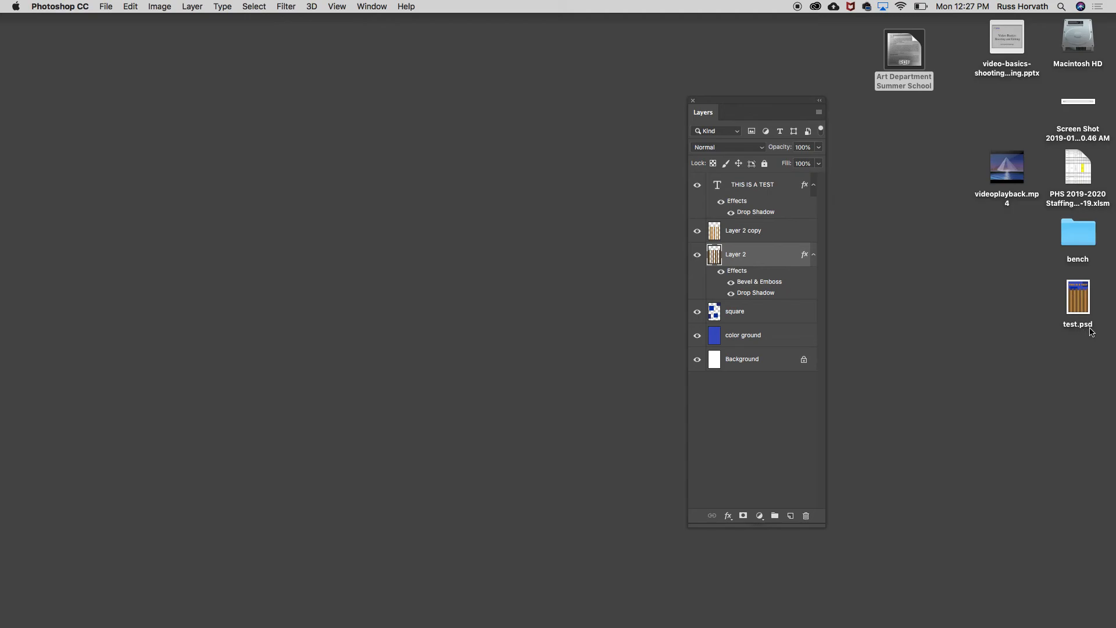
double_click(1079, 297)
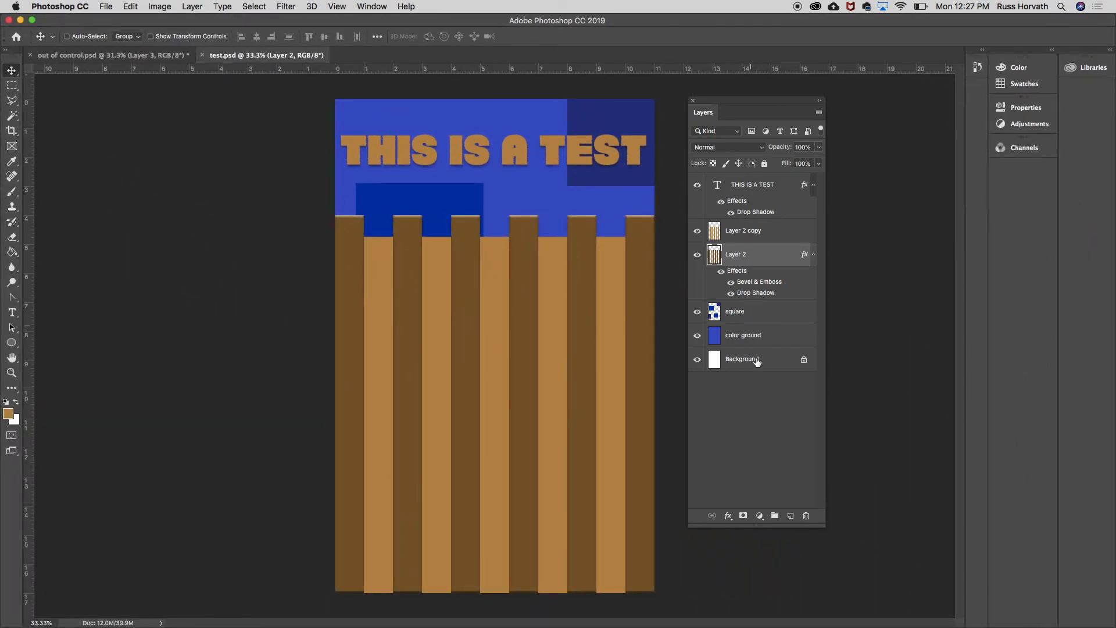
- Save a JPEG copy as test.jpg on the Desktop at maximum quality 12 with the Progressive format option
left_click(103, 8)
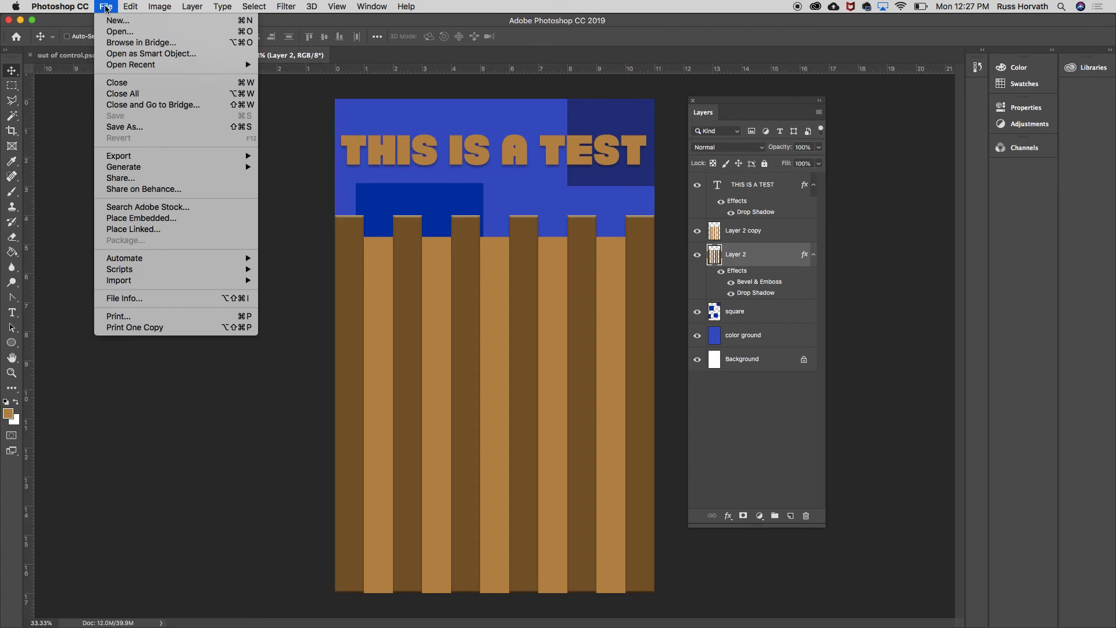
left_click(119, 127)
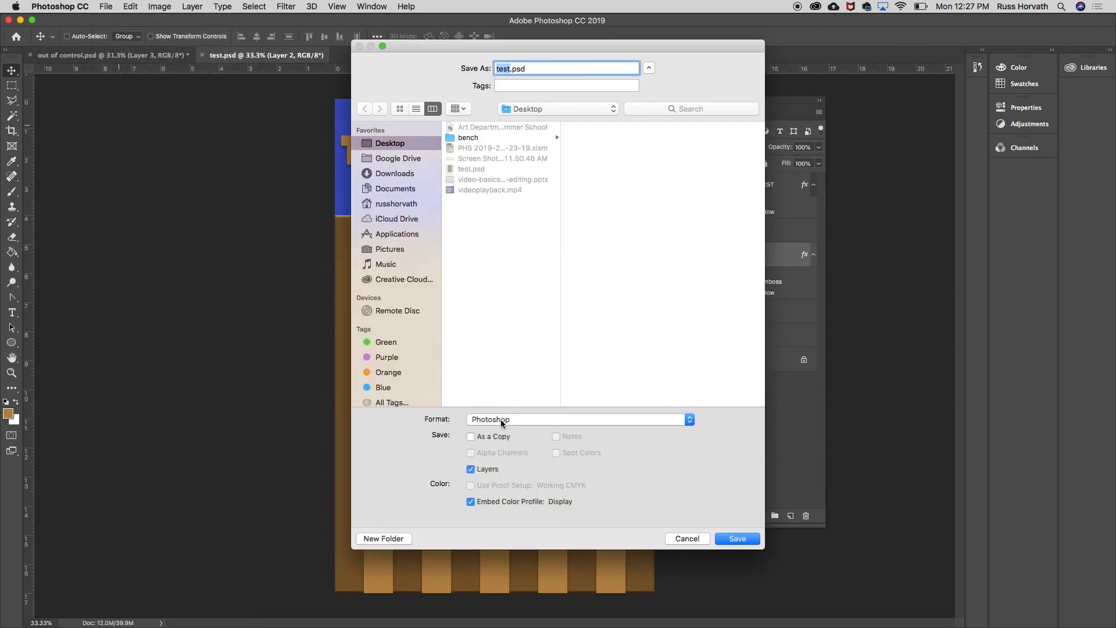
left_click(501, 420)
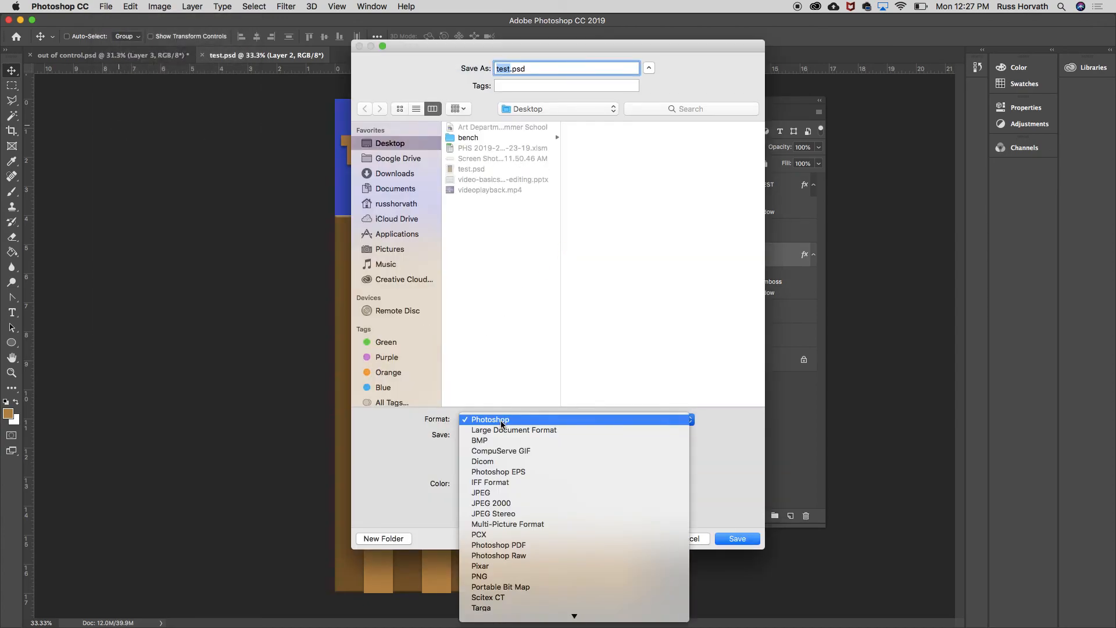
left_click(496, 494)
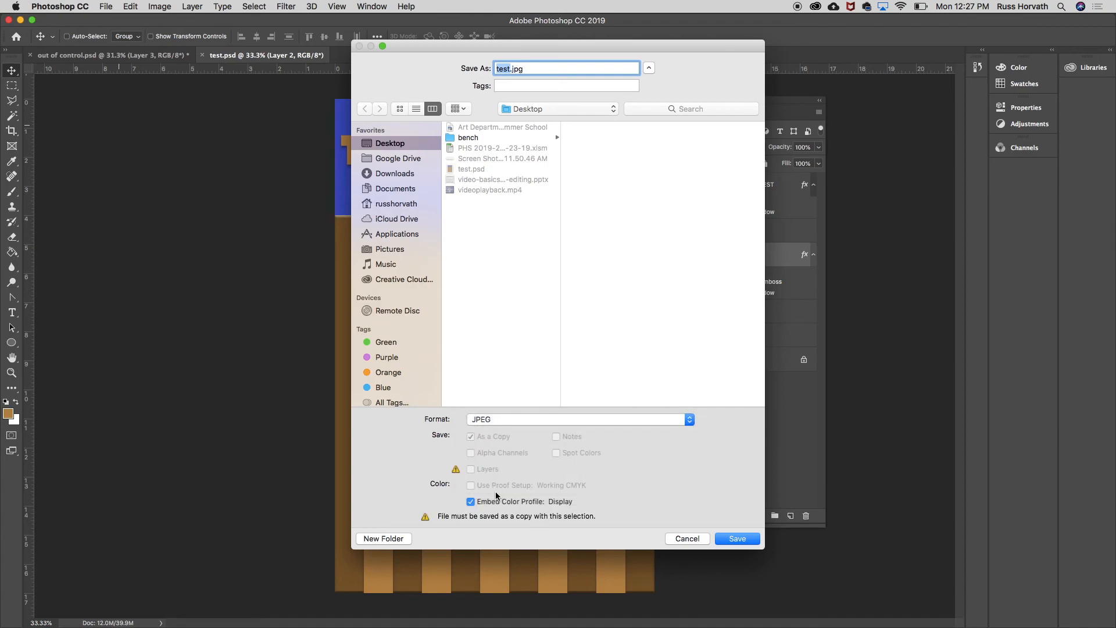
left_click(737, 539)
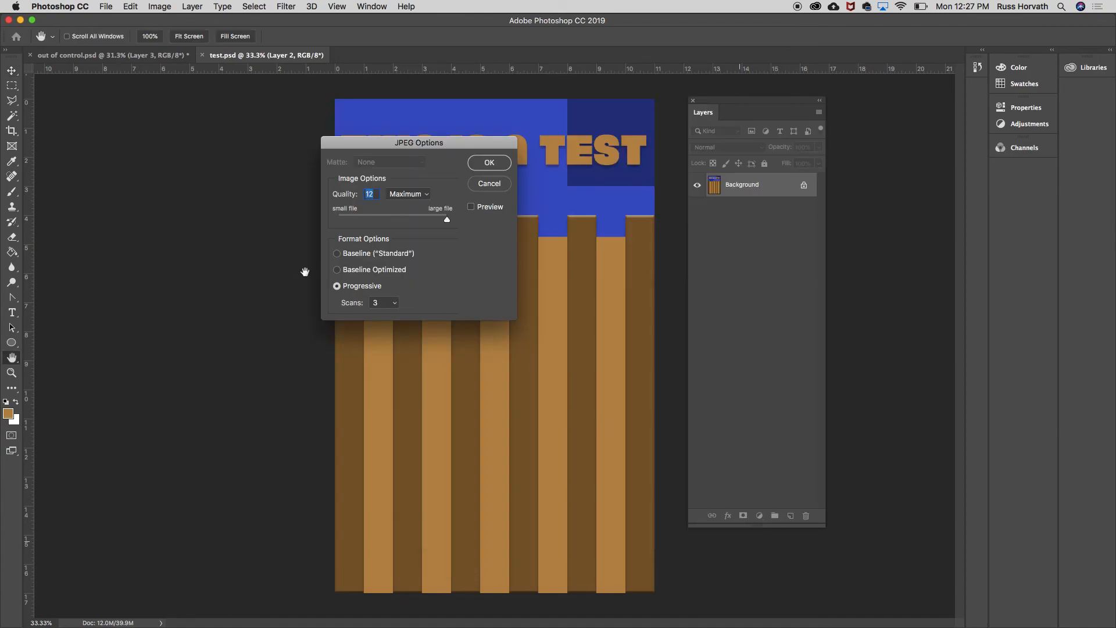
mouse_move(448, 222)
left_mouse_down()
mouse_move(423, 223)
mouse_move(459, 226)
left_mouse_up()
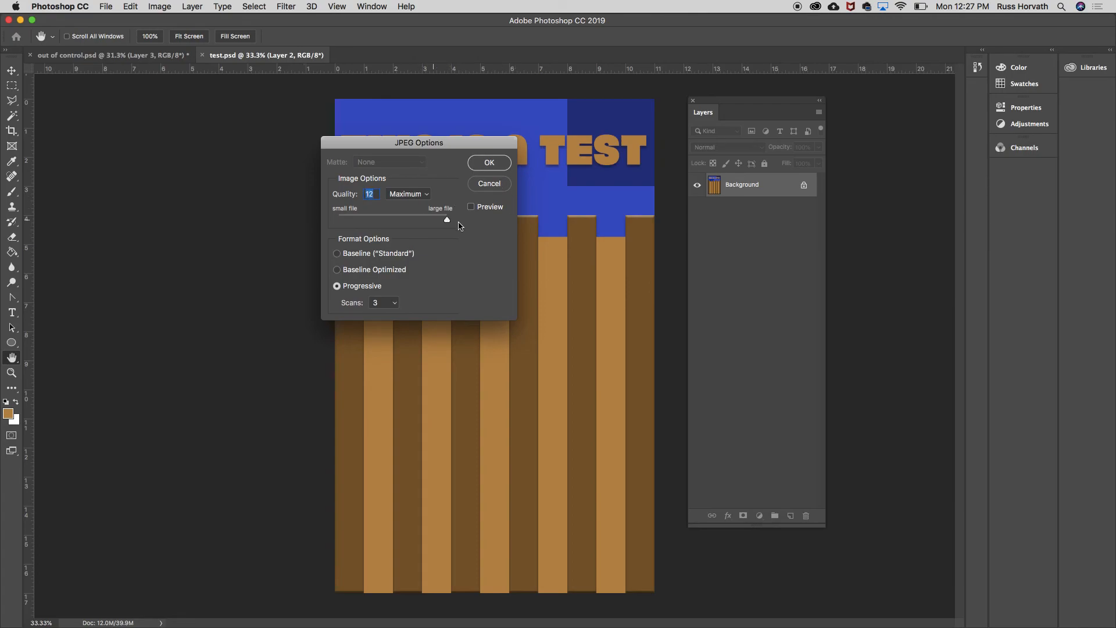
left_click(488, 163)
- Minimize the document window, move test.jpg beside test.psd on the desktop, and restore the Photoshop window
left_click(20, 20)
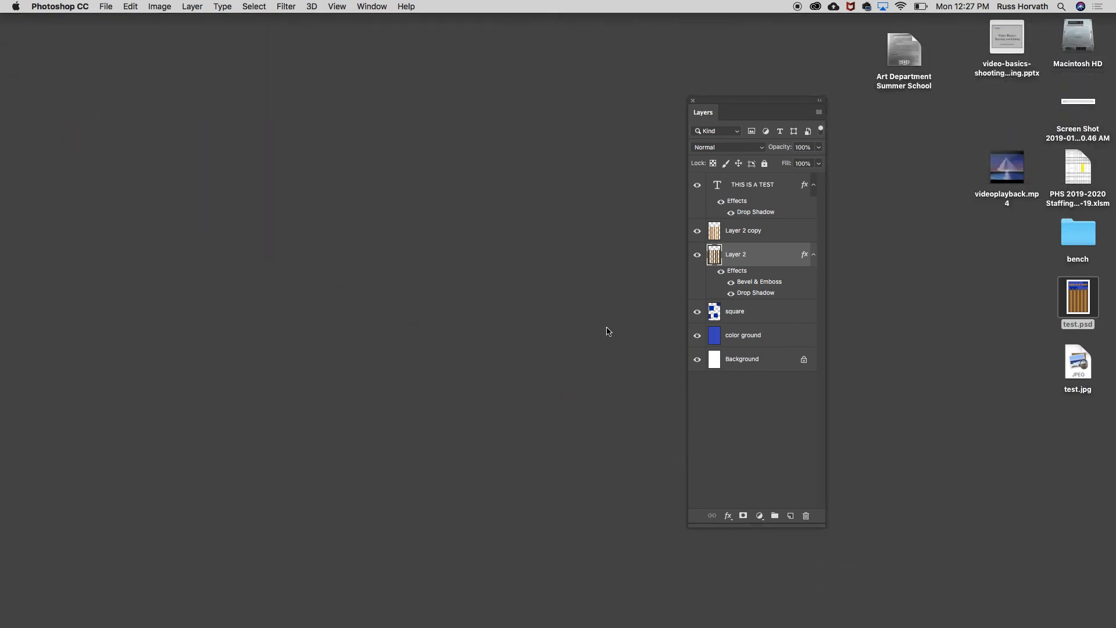
left_click_drag(1081, 372, 1032, 311)
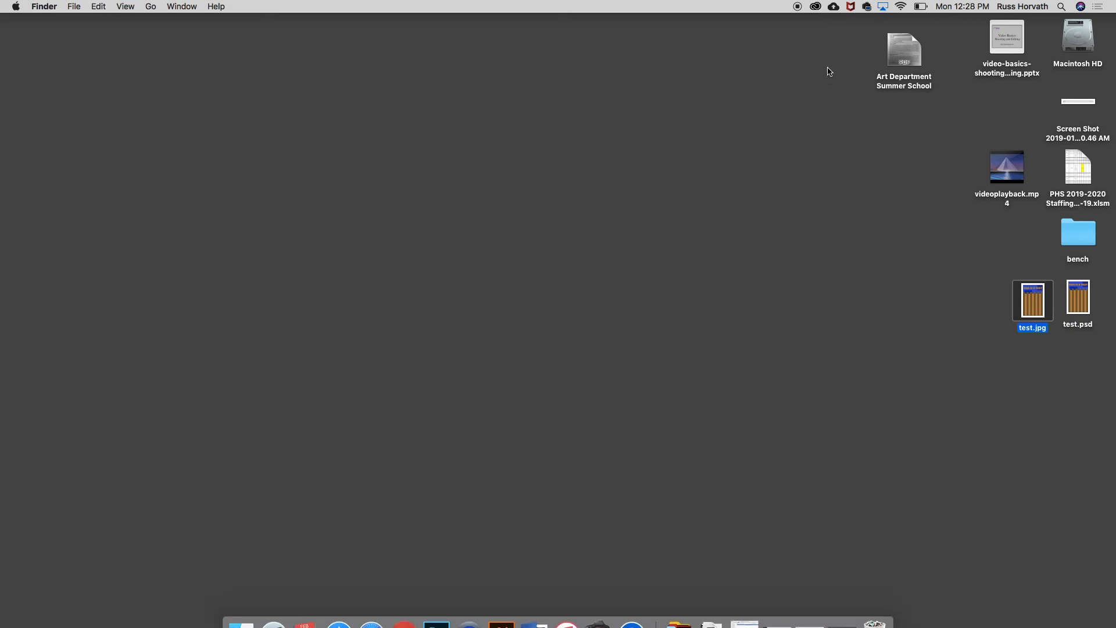
mouse_move(919, 627)
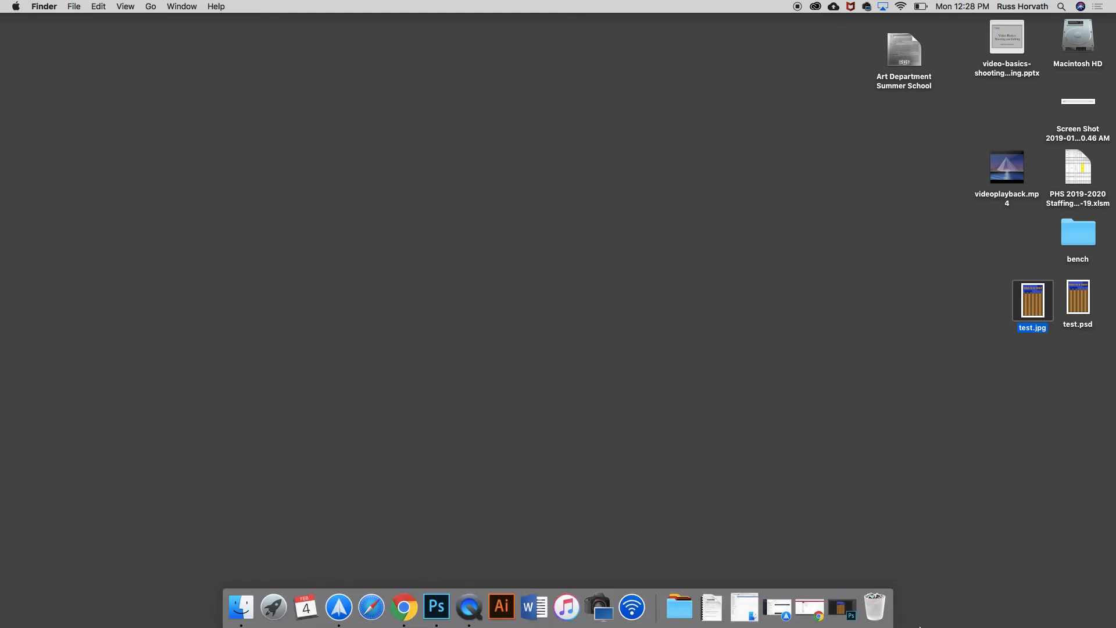
left_click(842, 607)
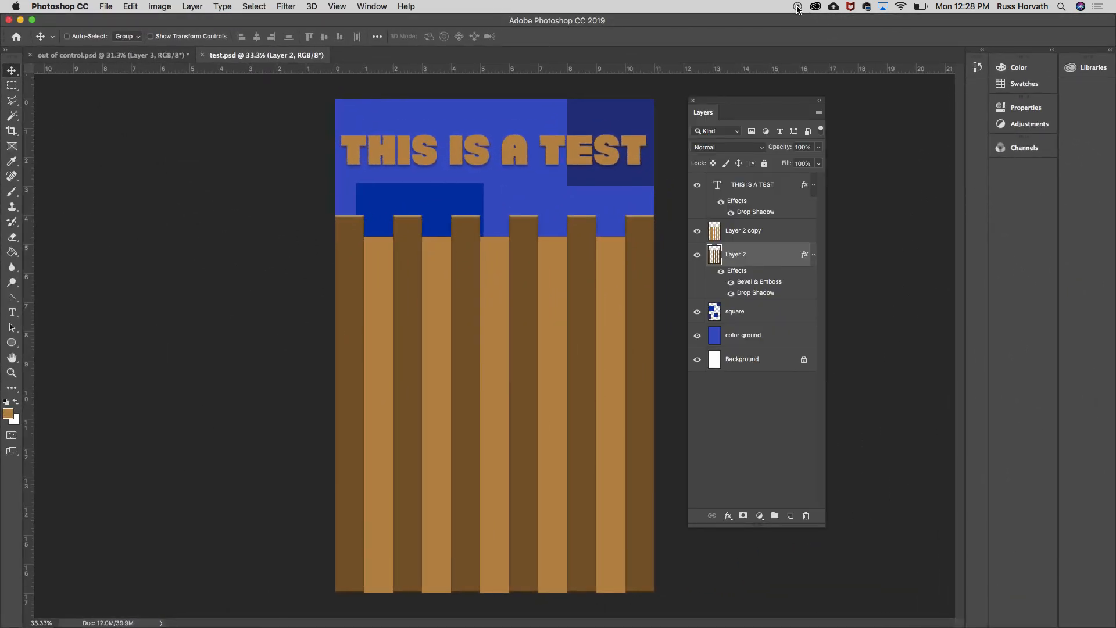